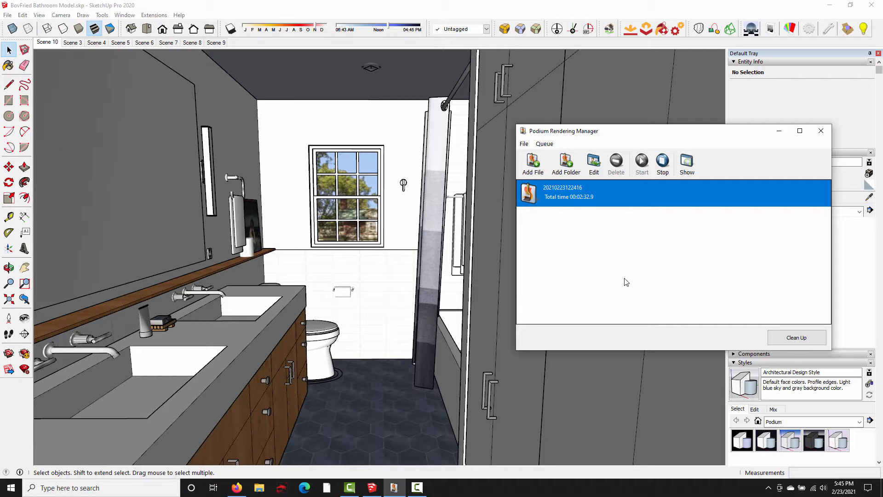
pyautogui.click(687, 166)
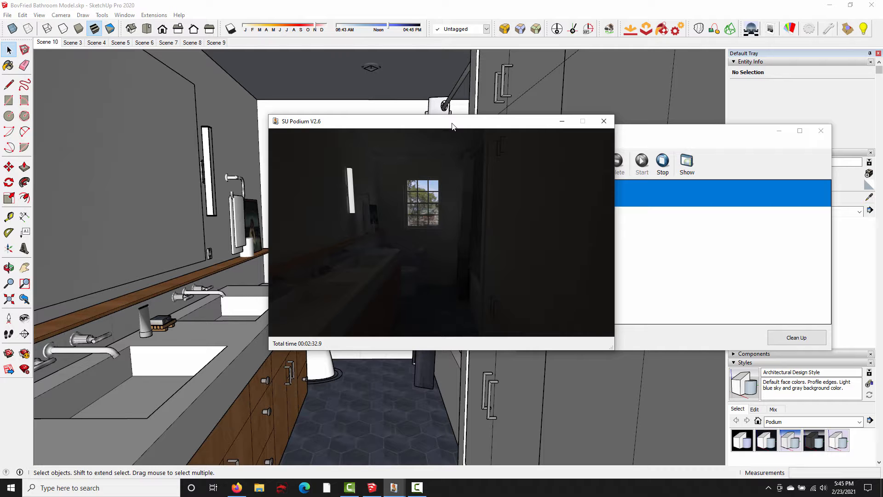
pyautogui.click(604, 121)
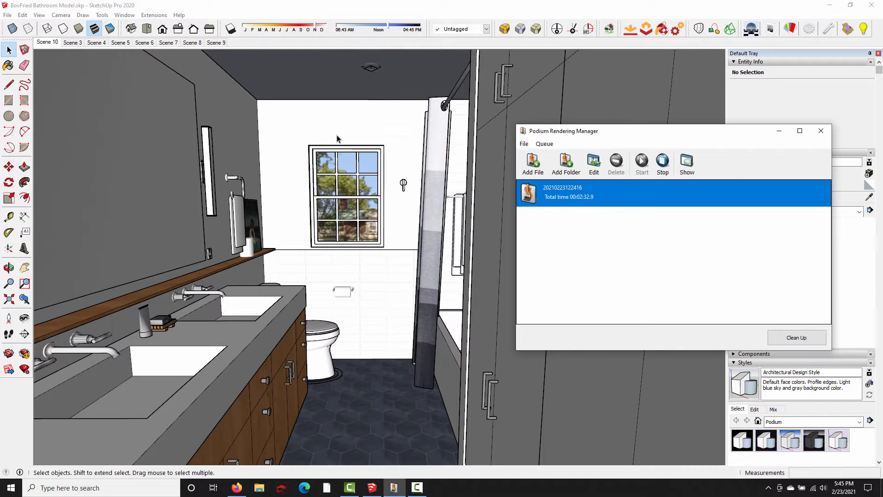
pyautogui.moveTo(379, 115)
pyautogui.mouseDown(button='middle')
pyautogui.moveTo(395, 122)
pyautogui.moveTo(386, 150)
pyautogui.moveTo(344, 198)
pyautogui.moveTo(387, 162)
pyautogui.moveTo(399, 93)
pyautogui.mouseUp(button='middle')
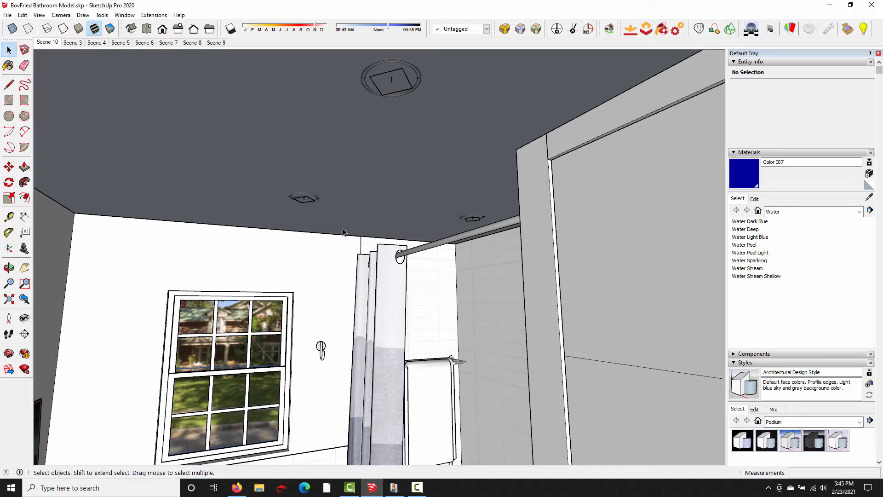
pyautogui.click(394, 487)
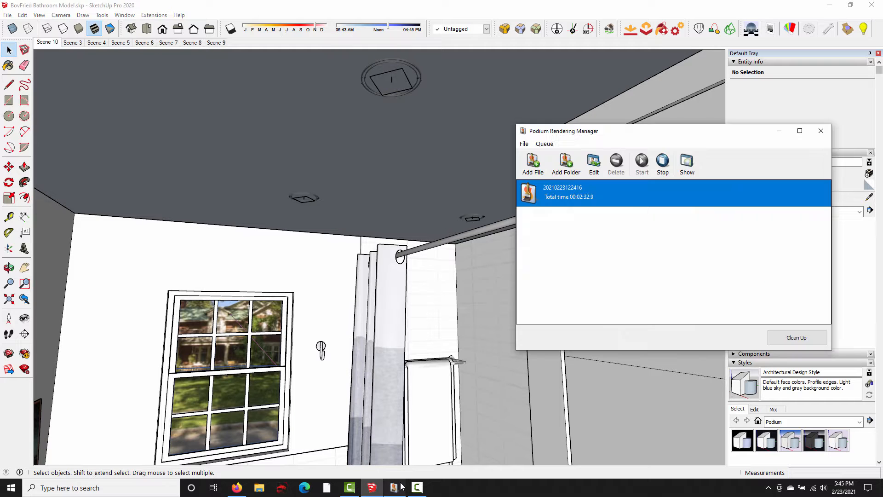
pyautogui.click(687, 163)
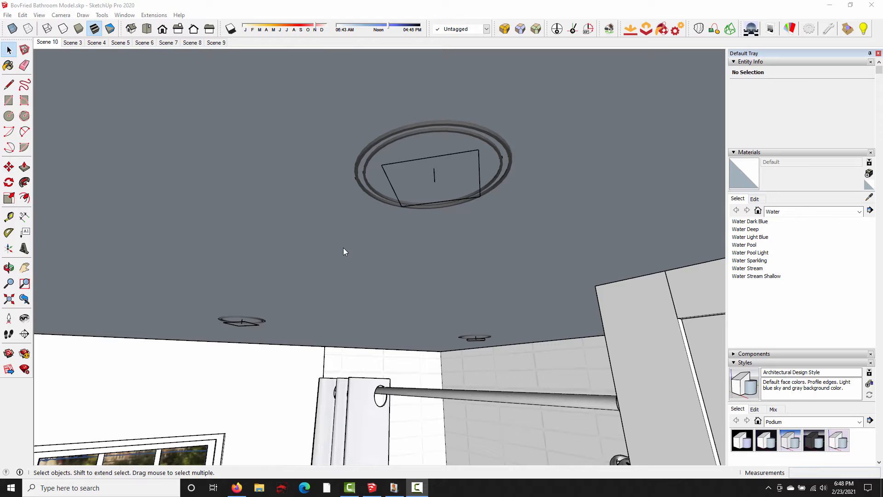
# - Move the light components of the two ceiling fixtures 1.6 inches straight down, below the ceiling surface
pyautogui.click(393, 191)
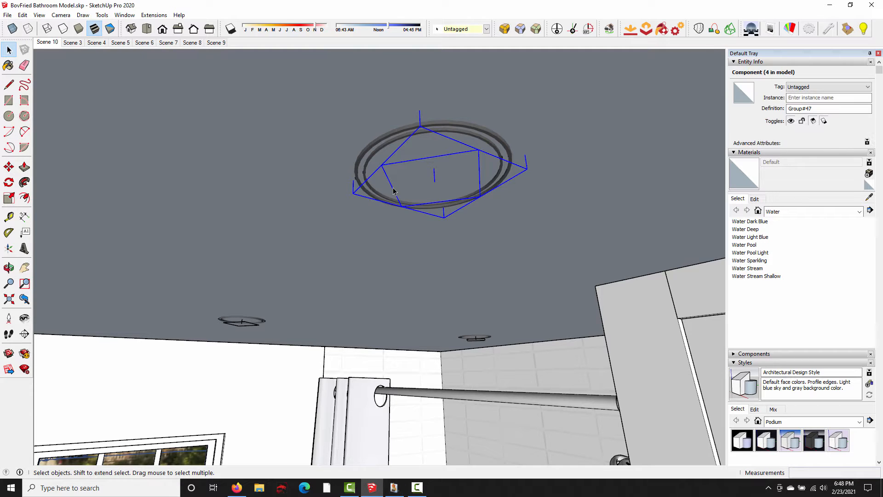
pyautogui.keyDown('shift'); pyautogui.click(244, 325); pyautogui.keyUp('shift')
pyautogui.press('m')
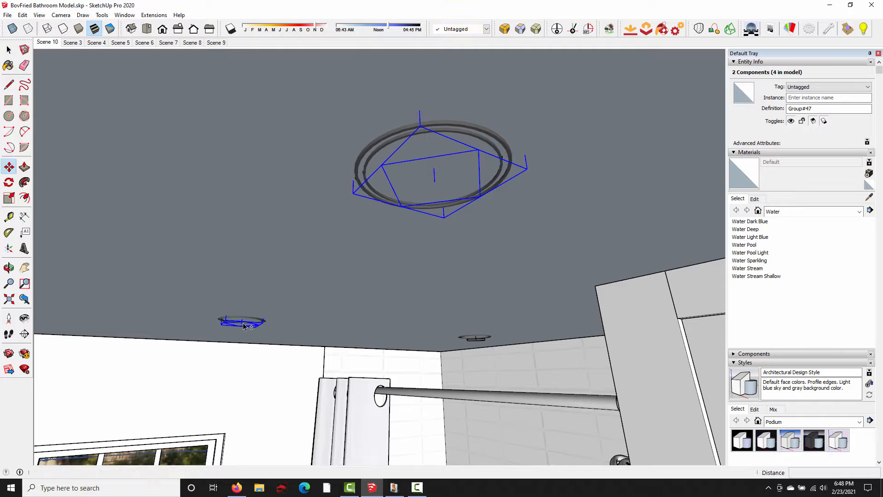
pyautogui.click(285, 362)
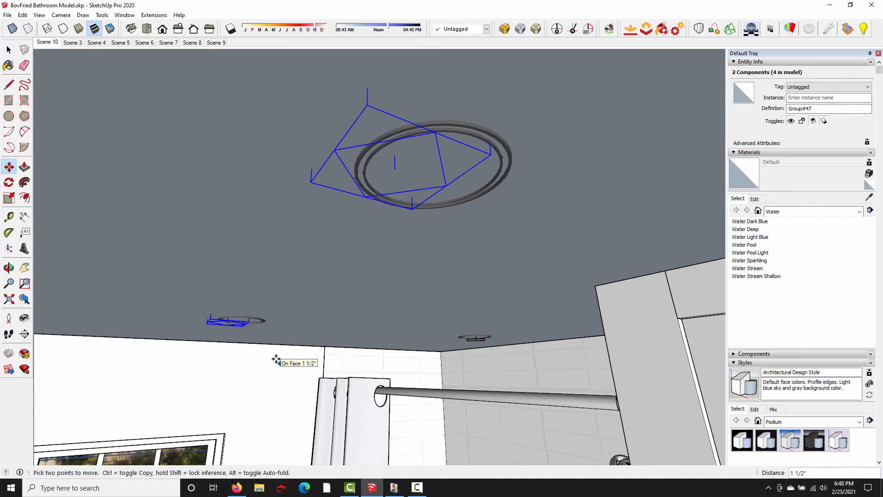
pyautogui.press('Up')
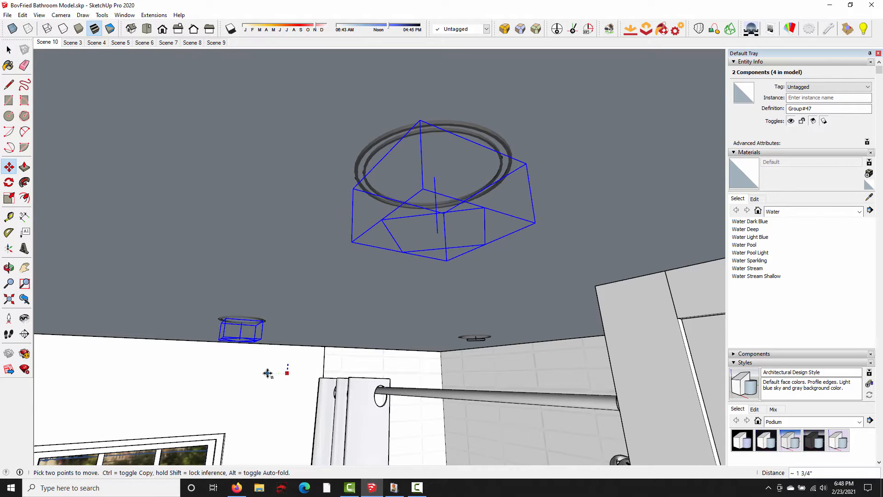
pyautogui.write('1.6')
pyautogui.press('Return')
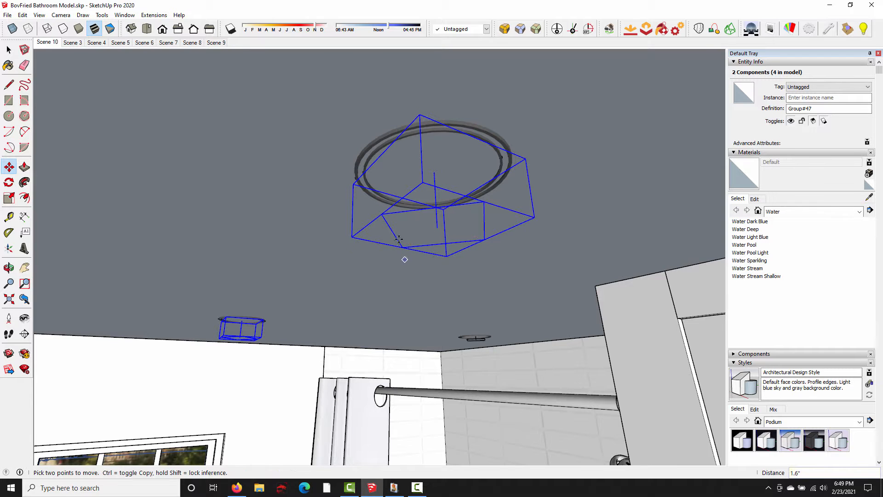
pyautogui.press('space')
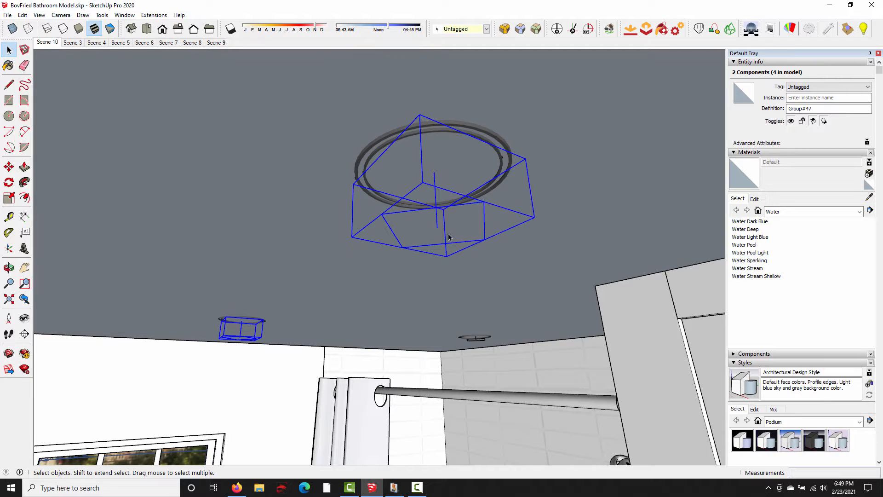
pyautogui.click(46, 42)
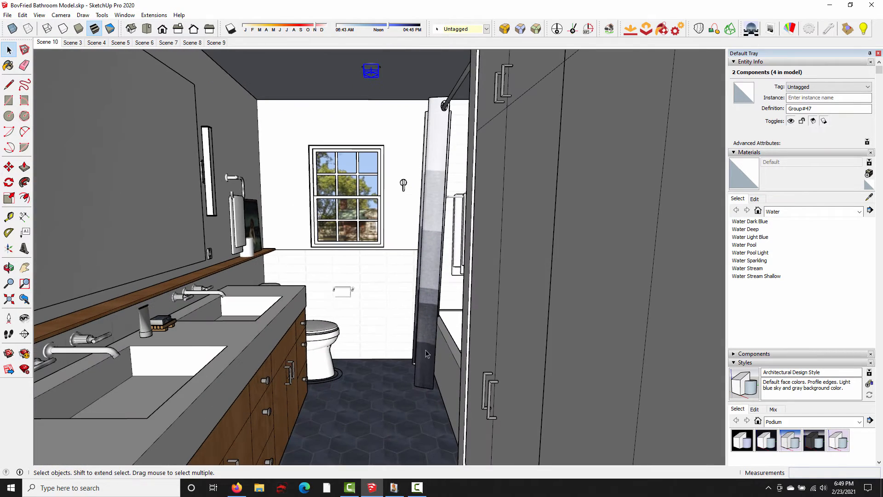
pyautogui.click(394, 487)
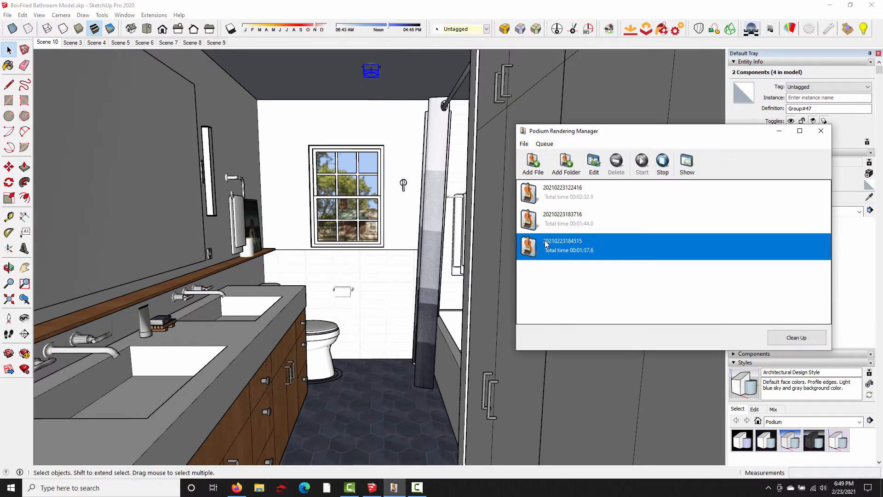
pyautogui.click(686, 163)
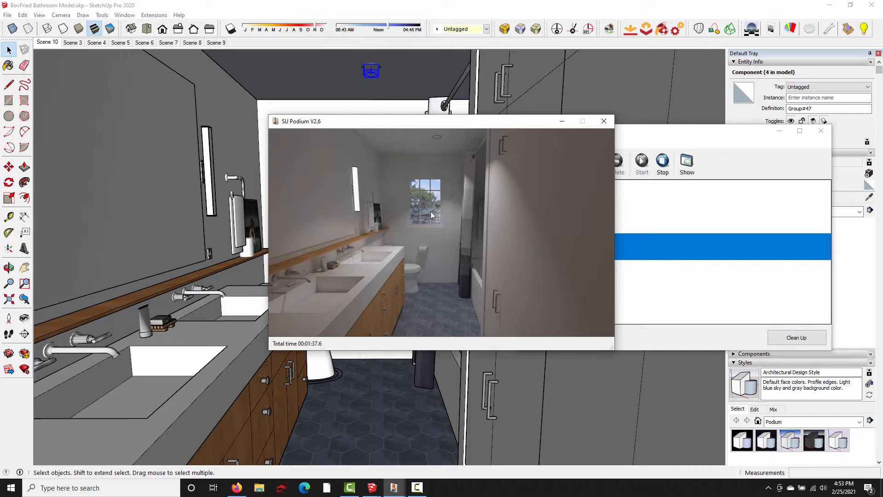
pyautogui.click(603, 121)
# - Open the ceiling group for editing and reverse the ceiling face around the recessed light
pyautogui.scroll(5, 363, 68)
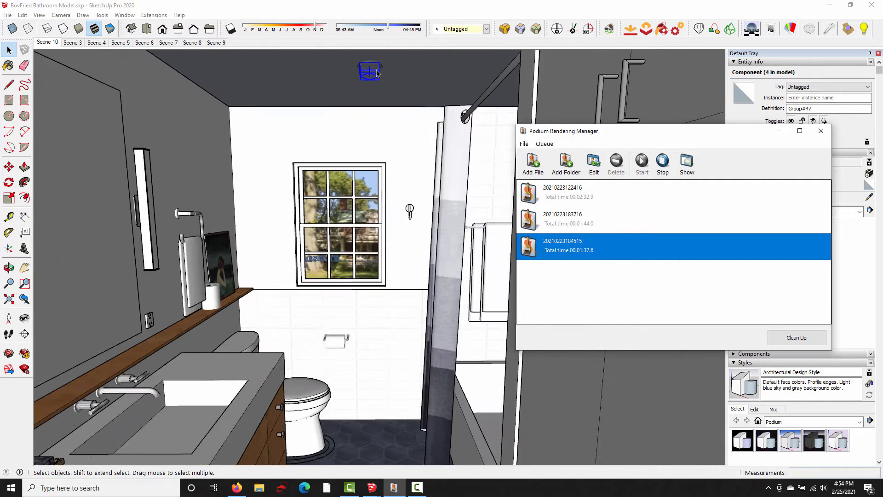
pyautogui.scroll(4, 377, 73)
pyautogui.moveTo(377, 74)
pyautogui.mouseDown(button='middle')
pyautogui.moveTo(442, 164)
pyautogui.moveTo(475, 173)
pyautogui.moveTo(485, 161)
pyautogui.mouseUp(button='middle')
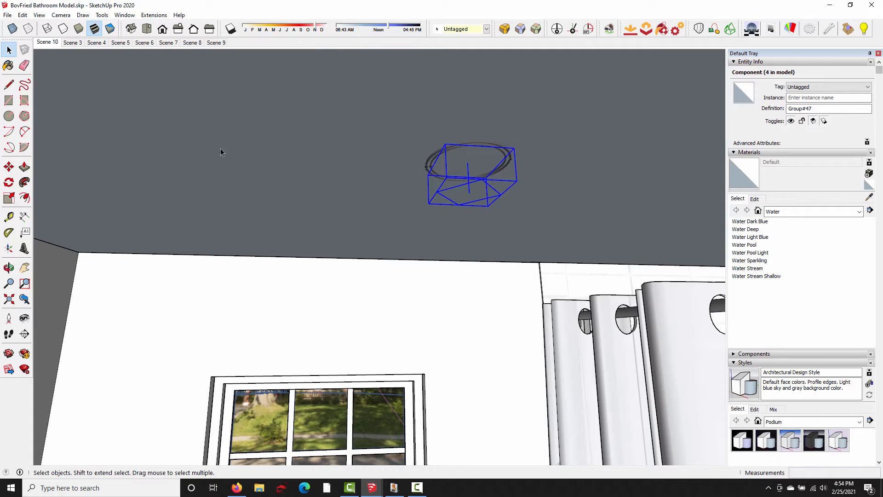
pyautogui.click(303, 172)
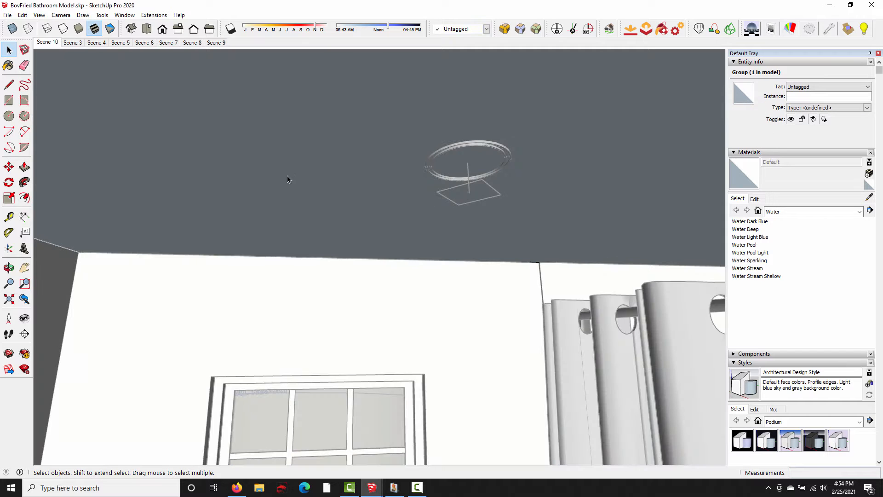
pyautogui.doubleClick(312, 166)
pyautogui.click(313, 167)
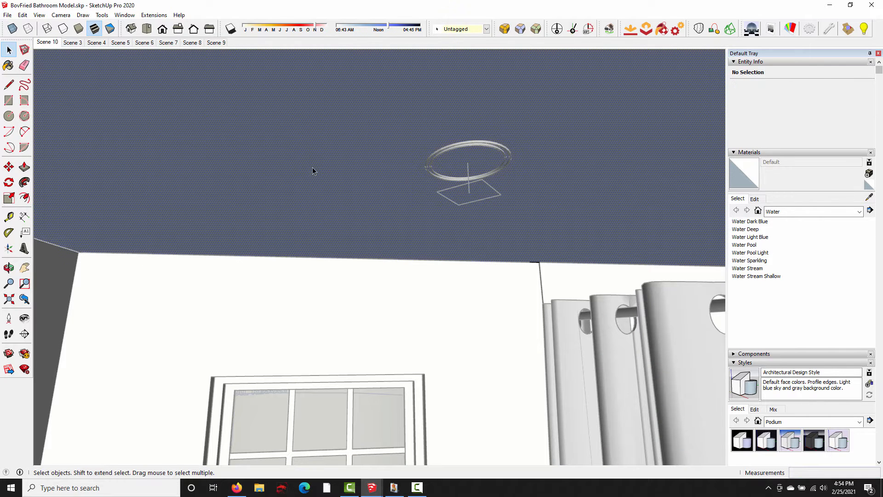
pyautogui.rightClick(299, 141)
pyautogui.click(350, 229)
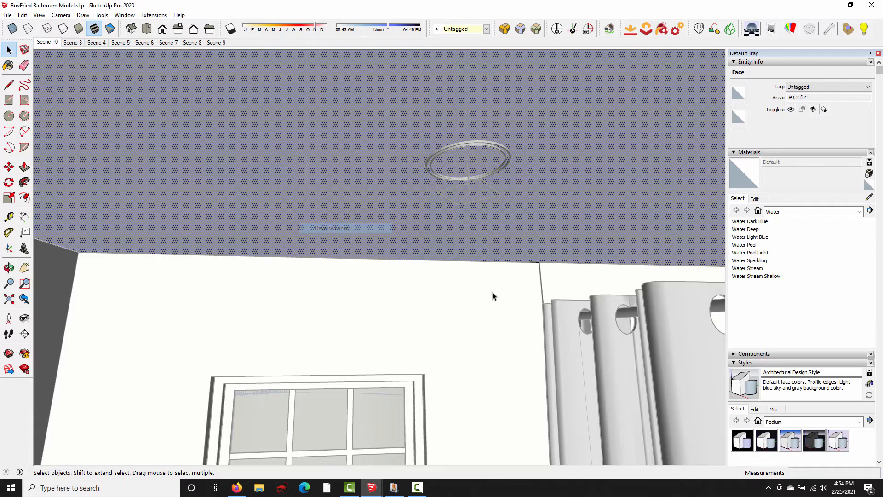
pyautogui.click(492, 295)
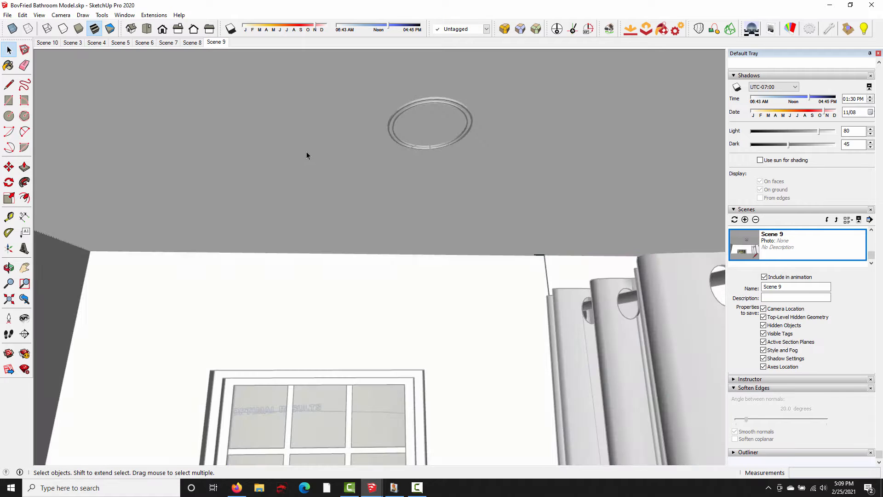
# - Insert the Reggiani Mled Comfort 233mm light from the Podium Browser onto the ceiling face and scale it uniformly to 0.67
pyautogui.click(309, 151)
pyautogui.moveTo(372, 488)
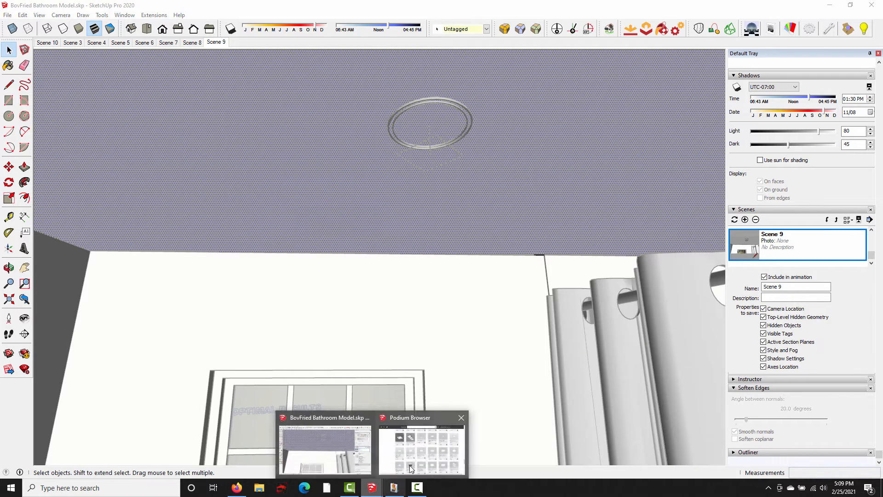
pyautogui.click(440, 453)
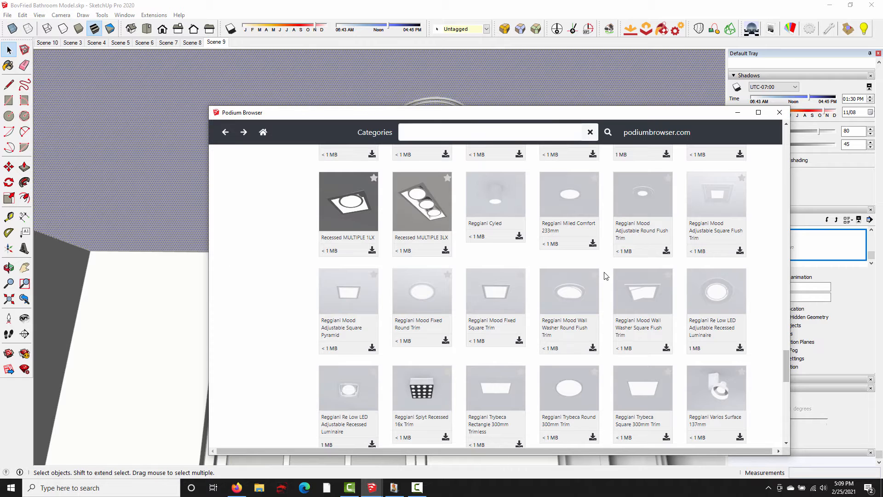
pyautogui.click(593, 242)
pyautogui.click(735, 115)
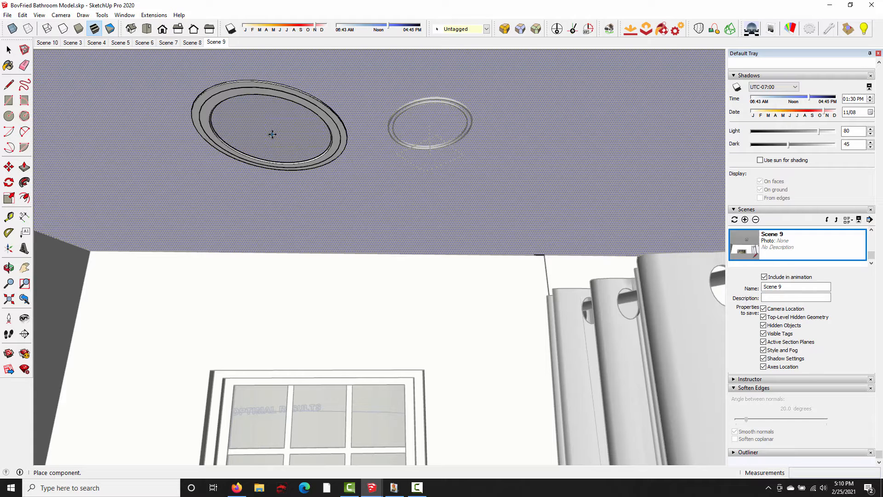
pyautogui.click(272, 134)
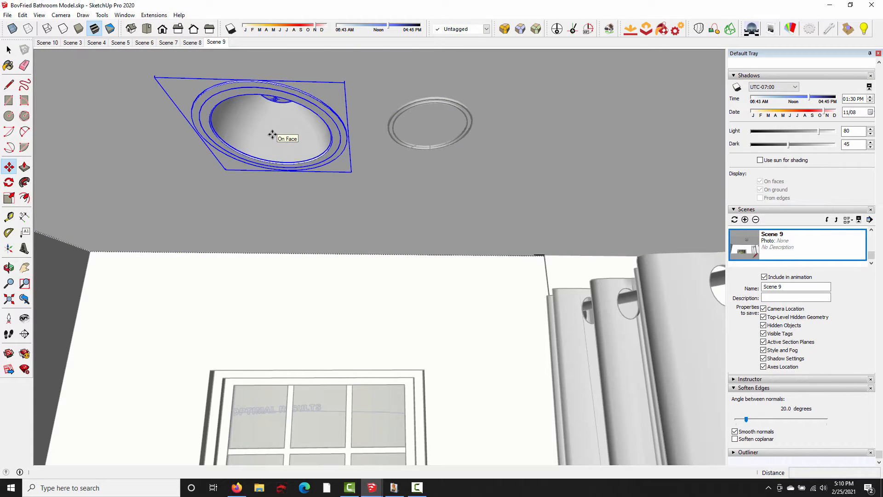
pyautogui.press('s')
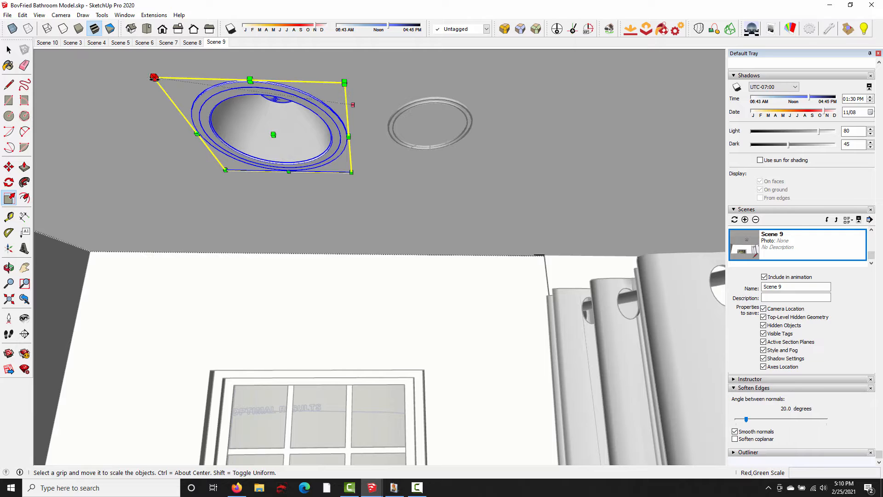
pyautogui.moveTo(154, 77); pyautogui.dragTo(244, 132)
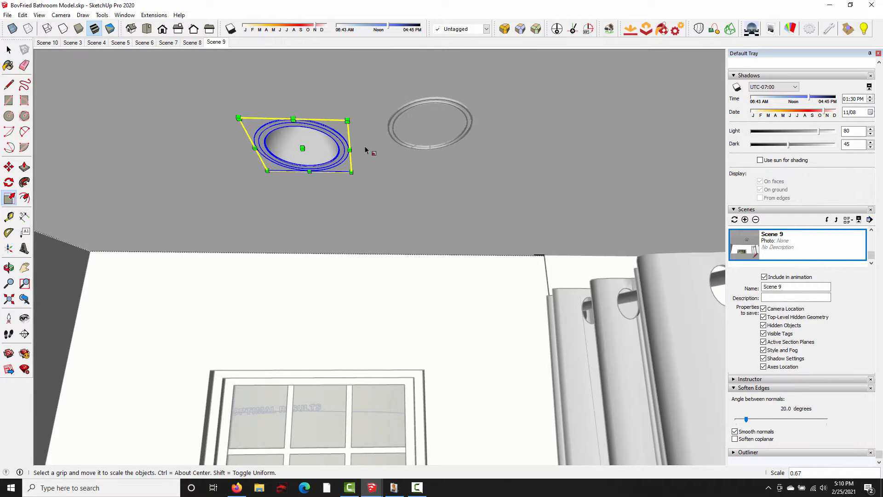
pyautogui.scroll(3, 315, 144)
pyautogui.keyDown('shift'); pyautogui.moveTo(339, 148); pyautogui.dragTo(327, 194, button='middle'); pyautogui.keyUp('shift')
pyautogui.scroll(3, 357, 203)
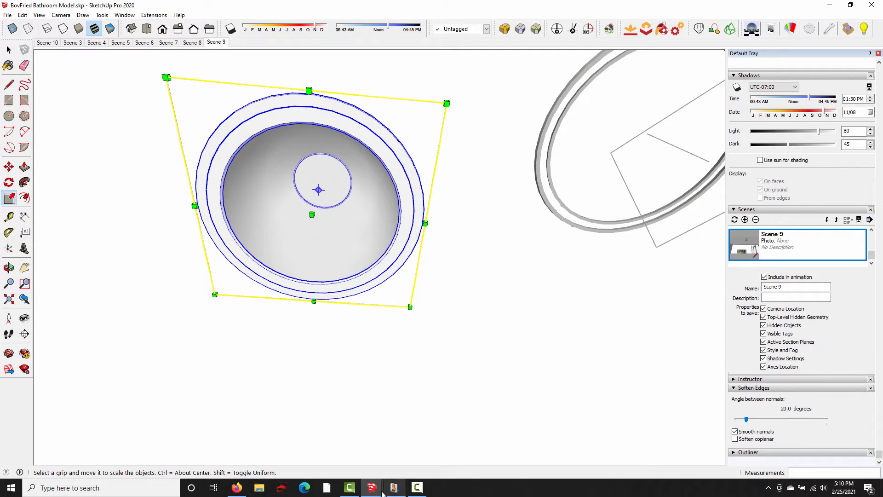
pyautogui.moveTo(372, 487)
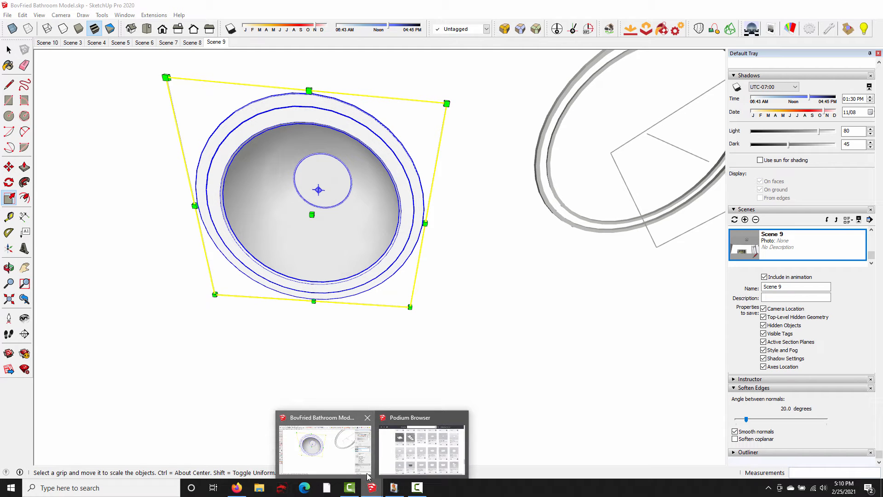
pyautogui.click(395, 487)
pyautogui.click(685, 177)
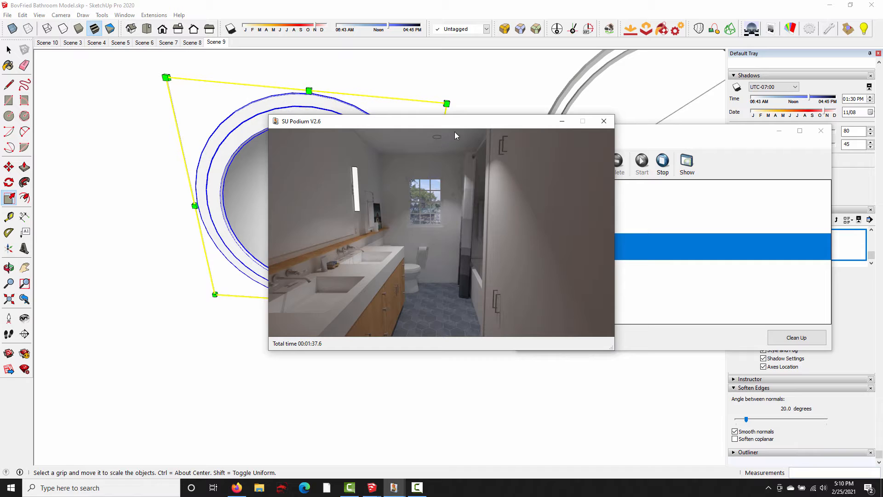
pyautogui.click(604, 121)
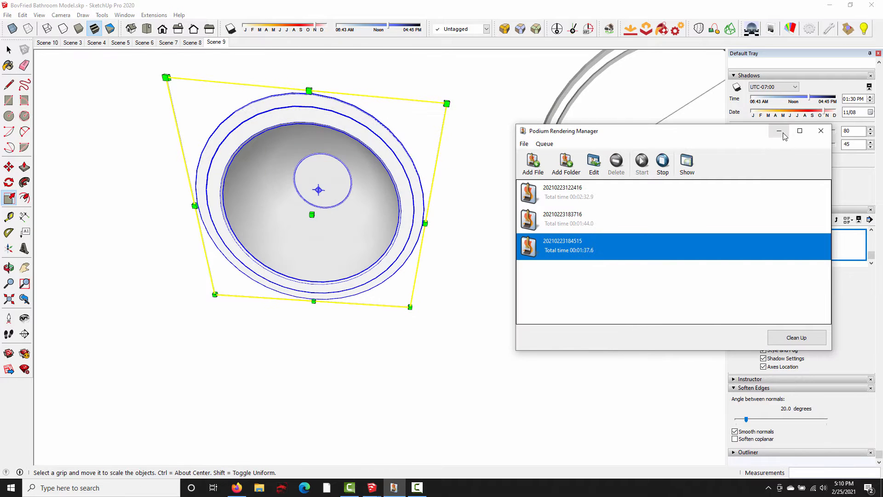
pyautogui.click(780, 133)
# - Delete the original double trim ring beside the inserted Reggiani light
pyautogui.moveTo(399, 188); pyautogui.dragTo(375, 208, button='middle')
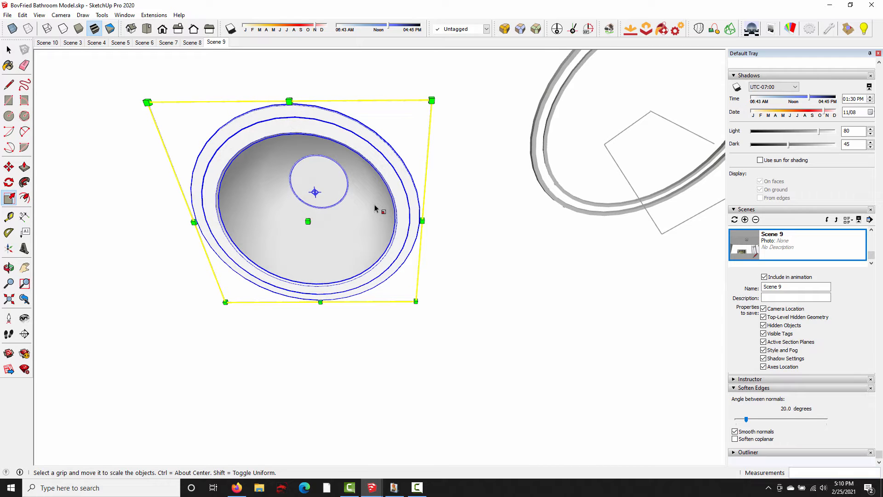
pyautogui.moveTo(382, 205); pyautogui.dragTo(465, 223, button='middle')
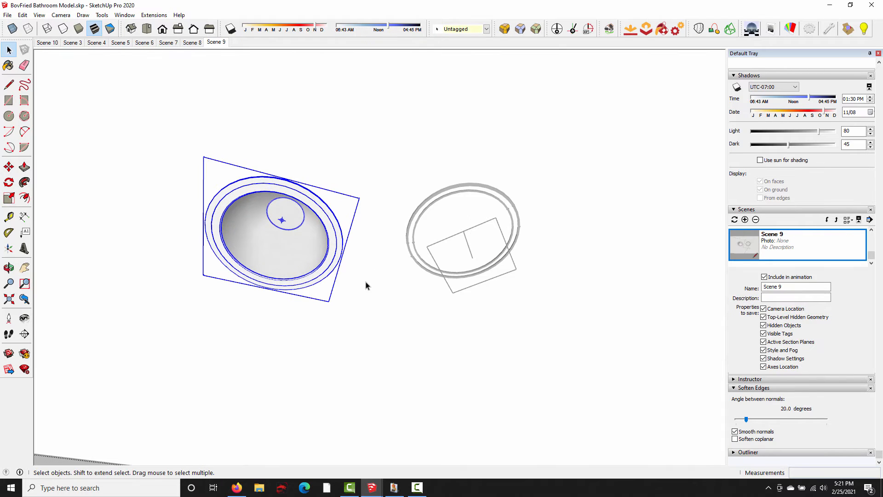
pyautogui.click(185, 390)
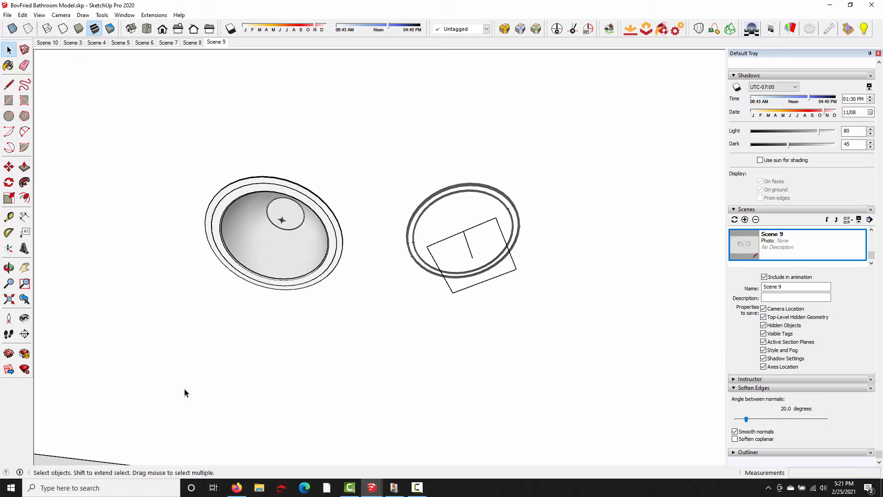
pyautogui.click(449, 192)
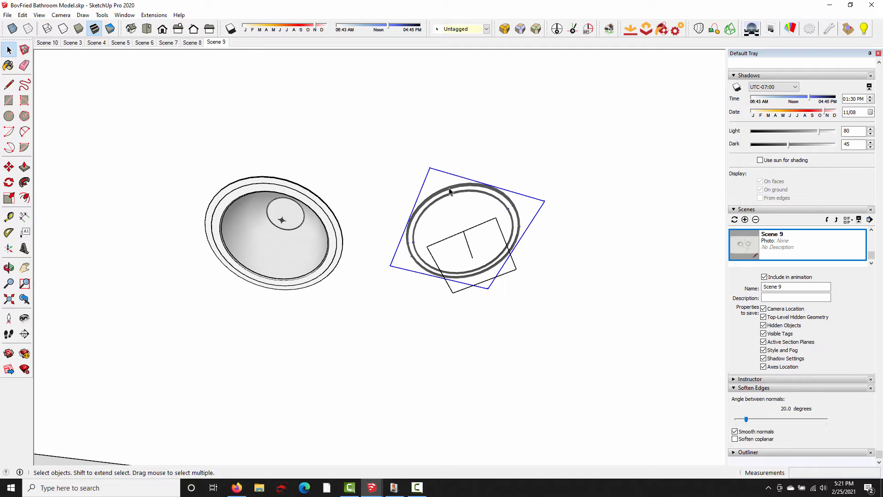
pyautogui.press('Delete')
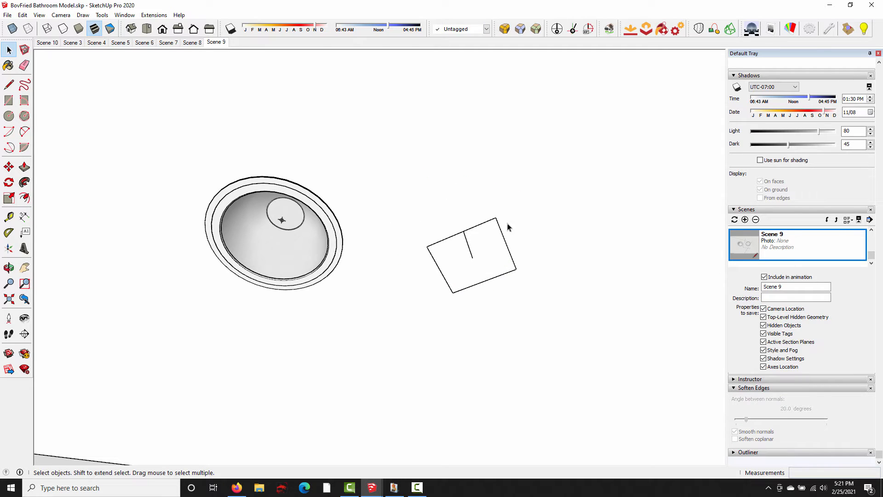
# - Paste the double trim ring in place inside the ceiling group and intersect its faces with the model
pyautogui.click(447, 181)
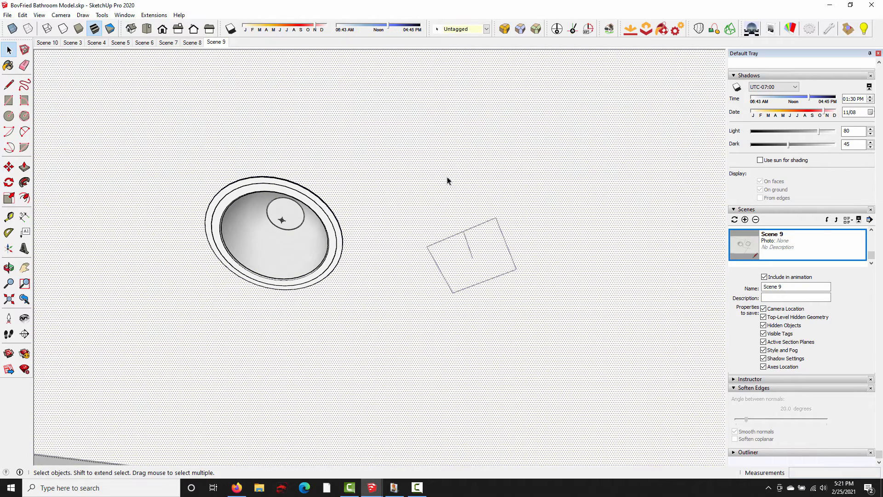
pyautogui.click(22, 15)
pyautogui.click(56, 81)
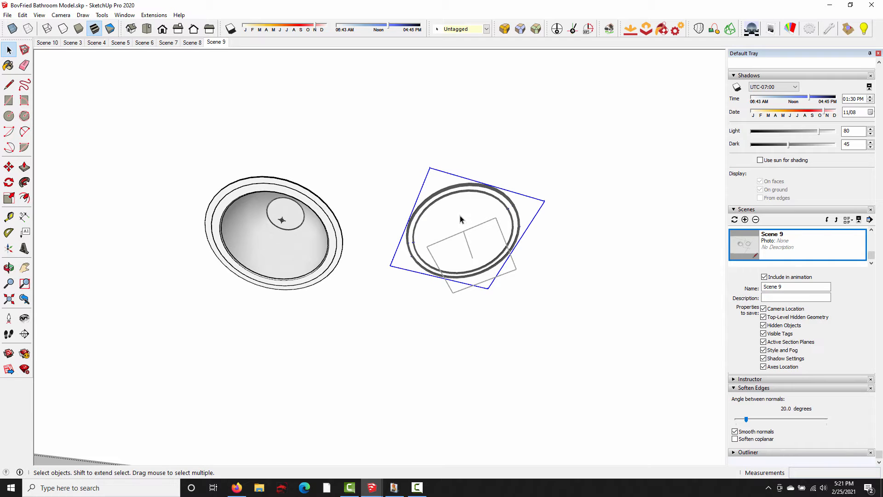
pyautogui.rightClick(467, 187)
pyautogui.moveTo(508, 316)
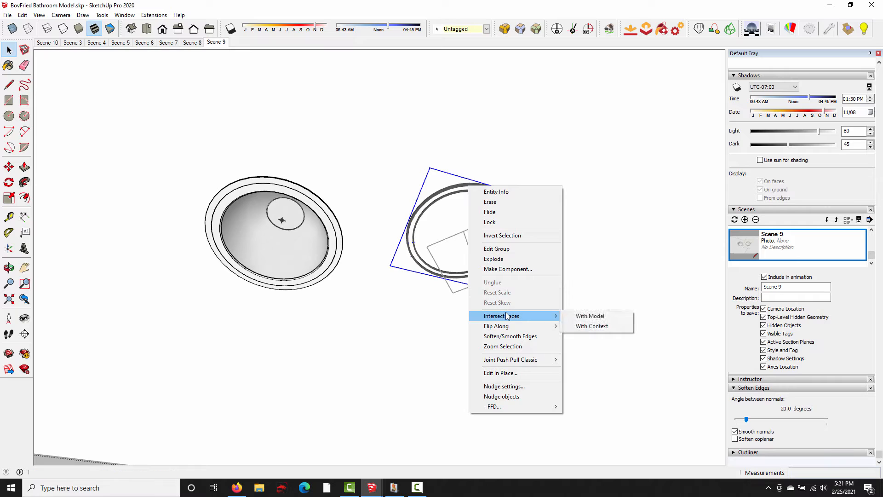
pyautogui.click(600, 316)
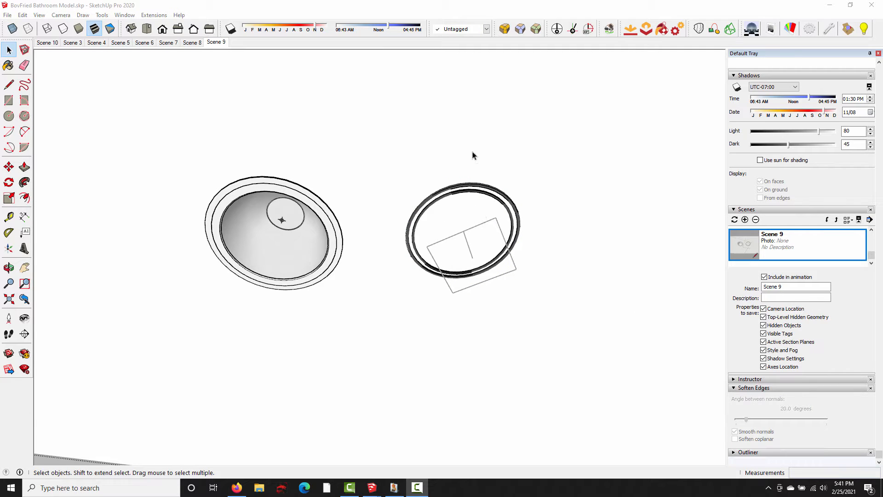
# - Try deleting the circular ceiling face inside the trim ring and undo the deletion
pyautogui.click(465, 215)
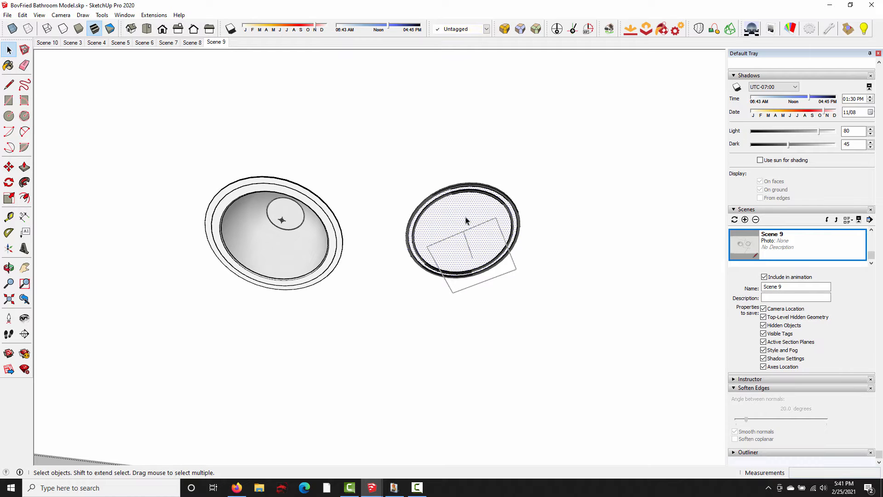
pyautogui.press('Delete')
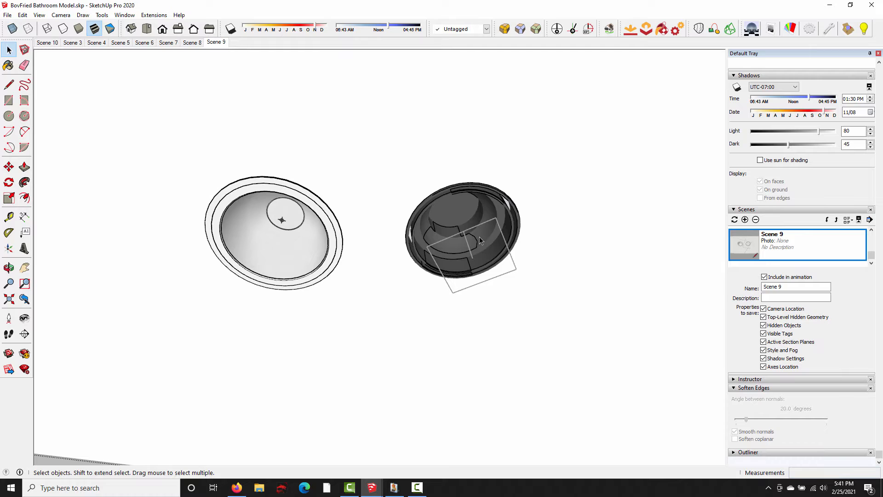
pyautogui.hotkey('ctrl', 'z')
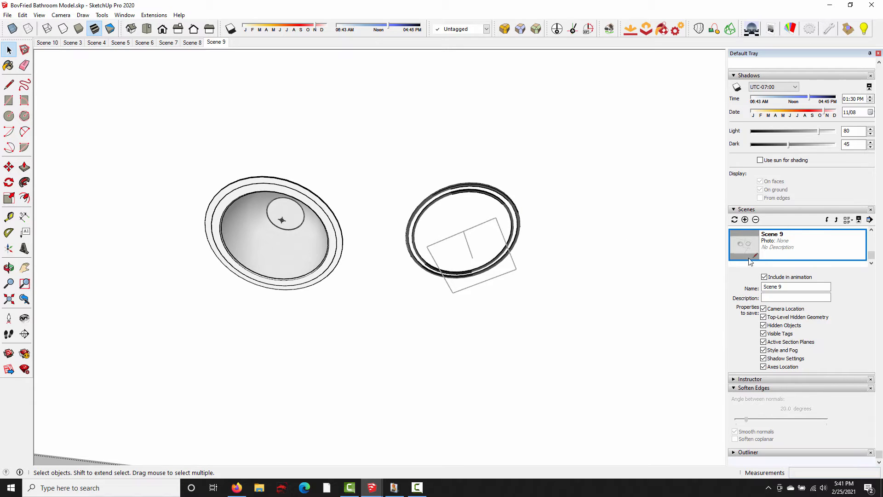
# - Create a new plain white material named LEM ceiling
pyautogui.scroll(15, 790, 225)
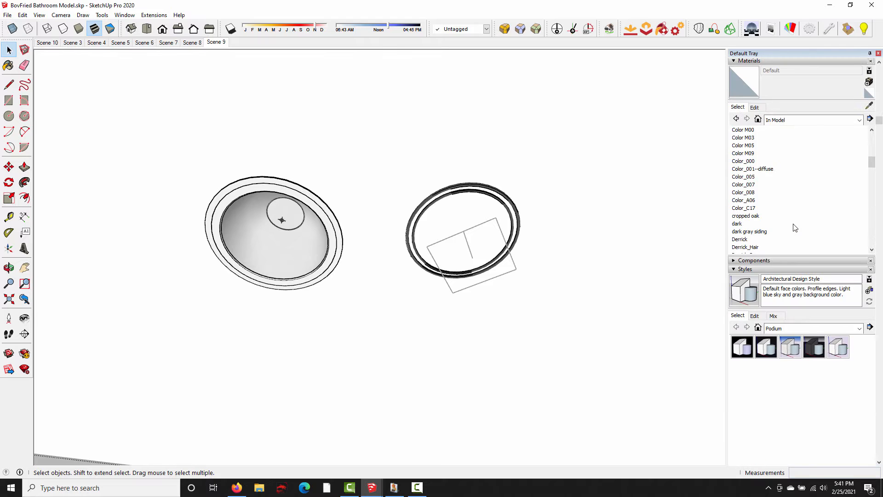
pyautogui.click(869, 82)
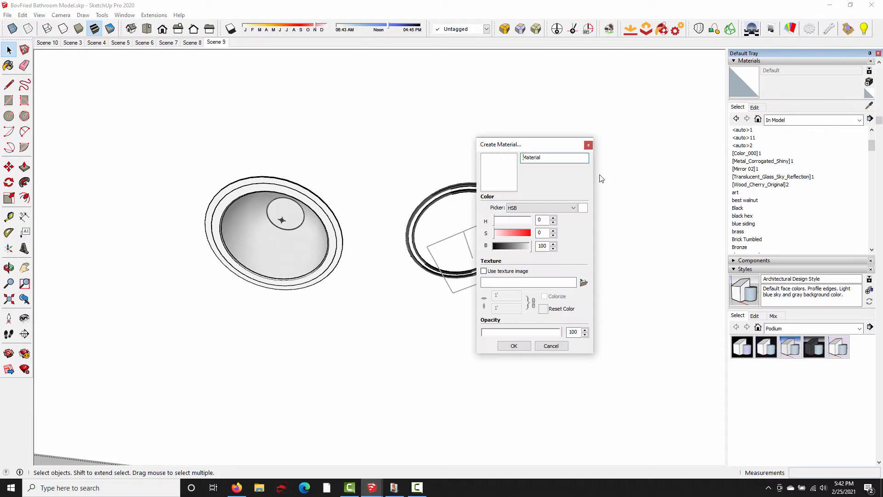
pyautogui.moveTo(576, 159); pyautogui.dragTo(414, 153)
pyautogui.write('LEM c')
pyautogui.click(513, 345)
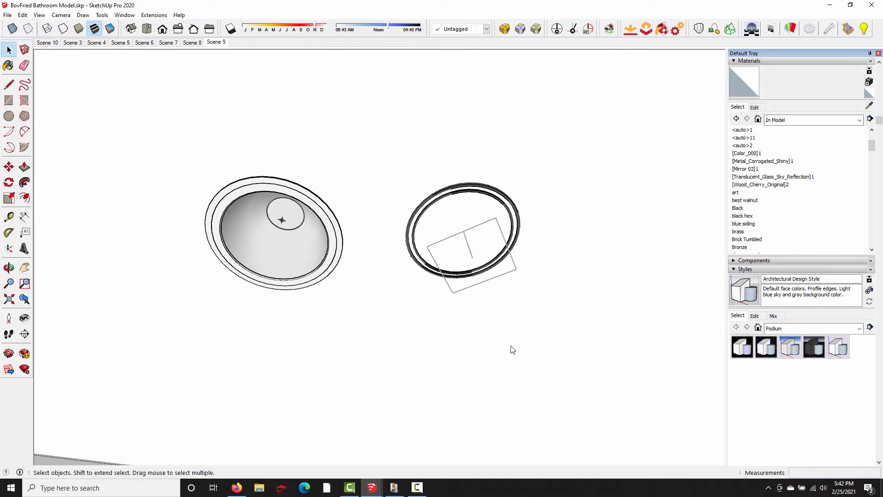
# - Paint the circular ceiling face inside the trim ring with LEM ceiling and apply a Podium light power of 4 to the material
pyautogui.click(8, 66)
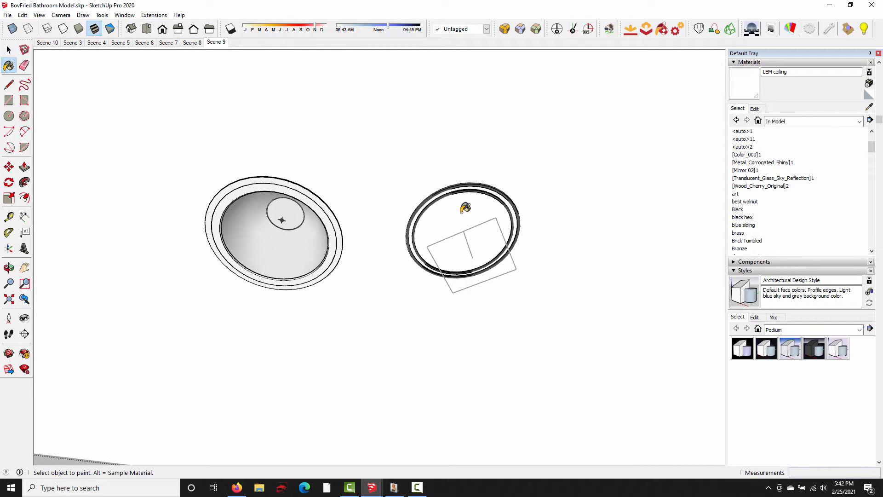
pyautogui.click(790, 28)
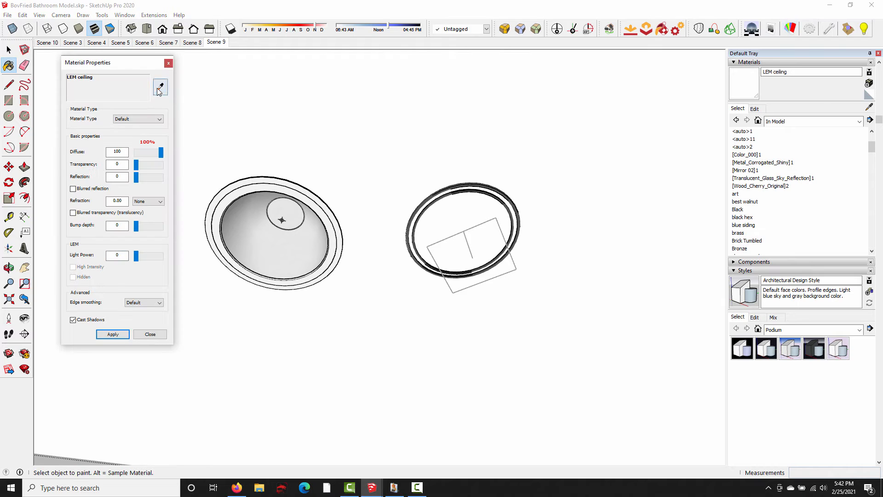
pyautogui.click(160, 87)
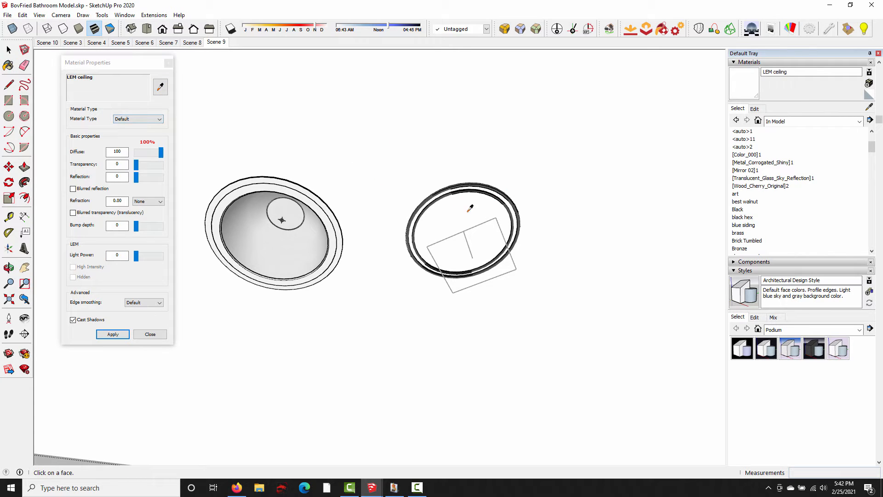
pyautogui.click(118, 255)
pyautogui.write('4')
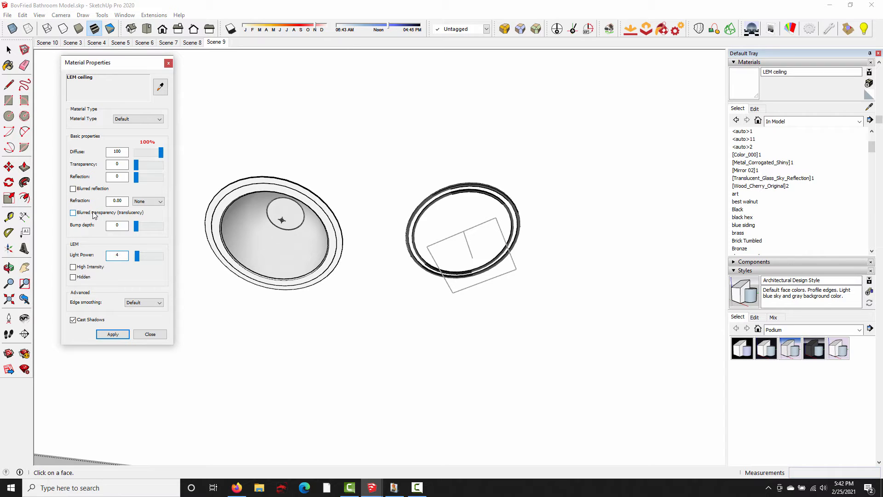
pyautogui.click(113, 334)
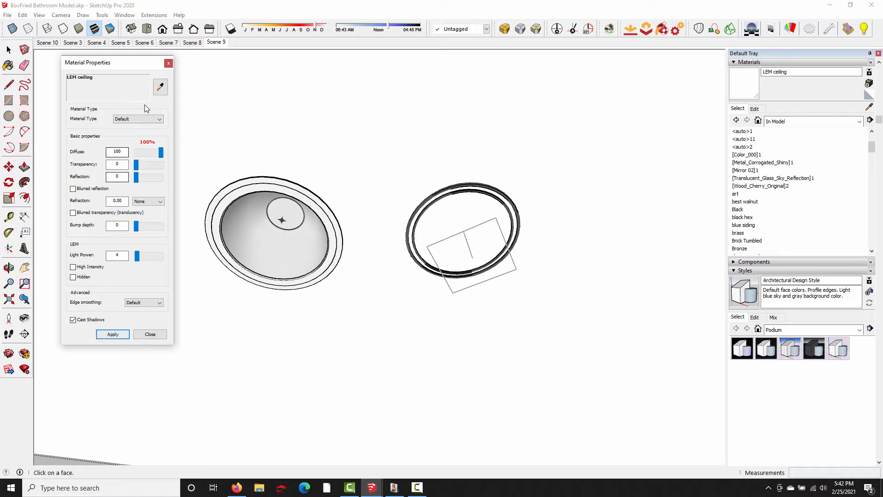
pyautogui.click(168, 64)
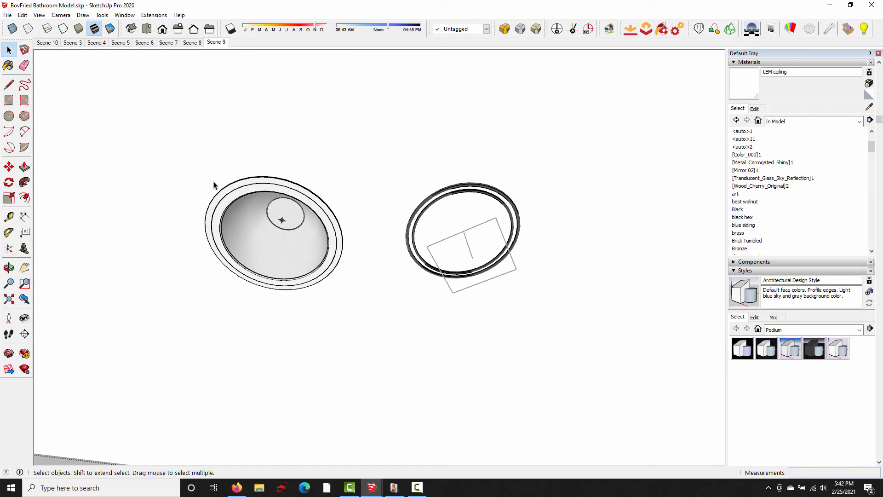
# - Delete the inserted Reggiani light beside the trim ring and render Scene 10 with Podium
pyautogui.click(267, 235)
pyautogui.press('Delete')
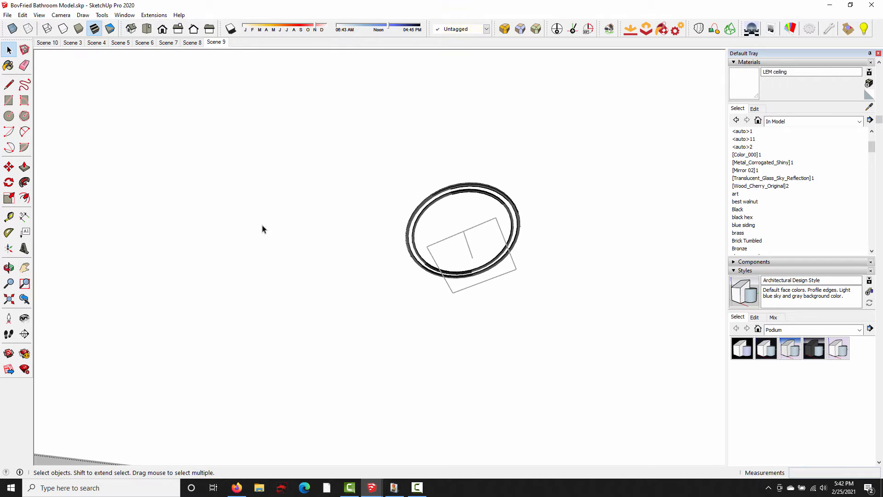
pyautogui.click(58, 43)
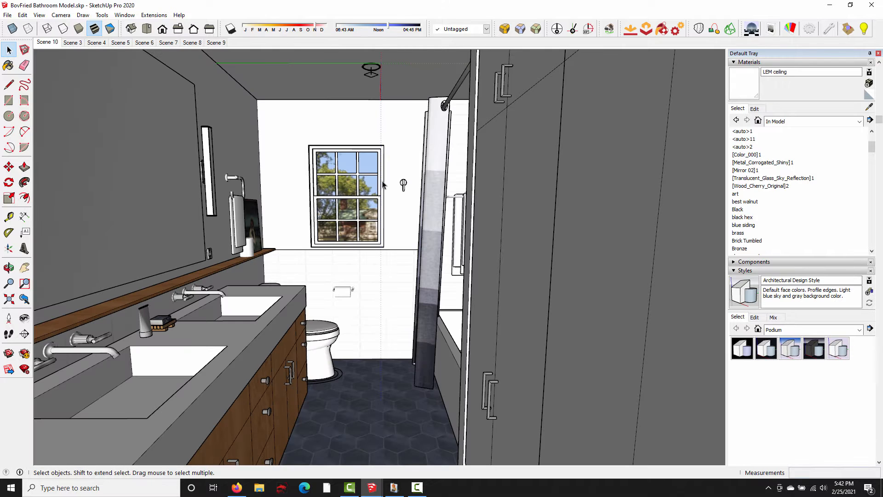
pyautogui.click(752, 29)
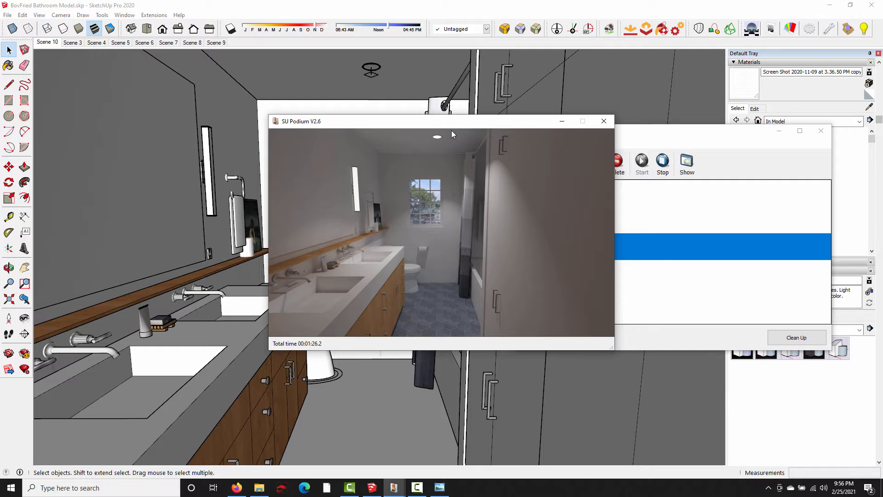
pyautogui.click(637, 248)
pyautogui.click(686, 162)
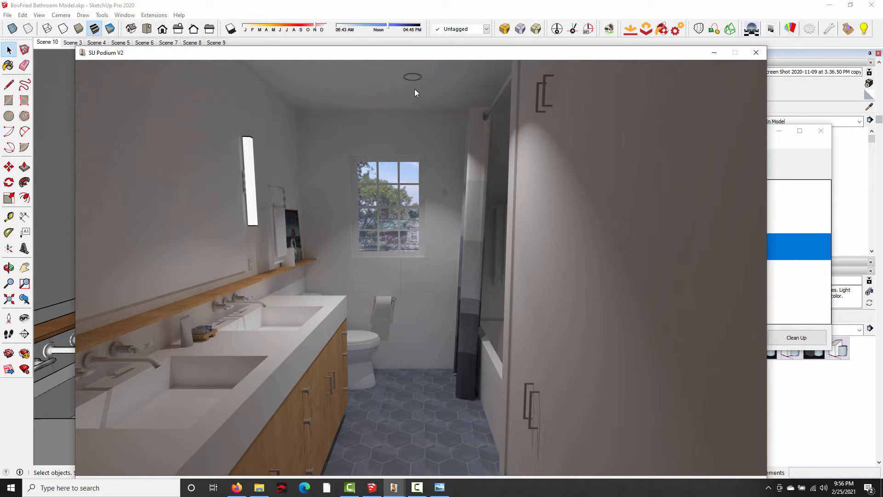
pyautogui.click(749, 56)
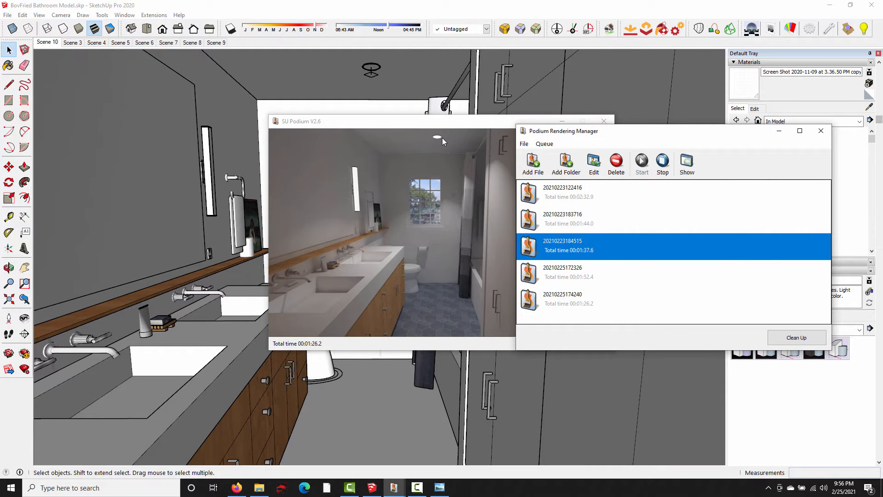
pyautogui.click(448, 124)
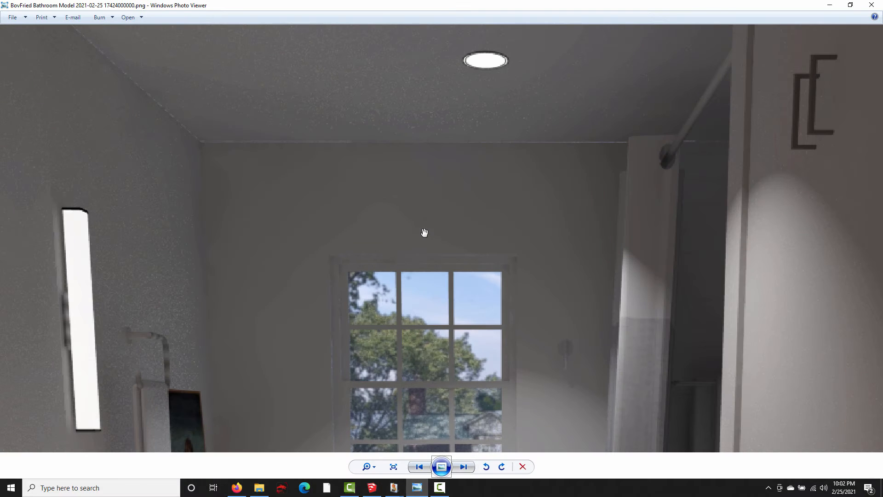
pyautogui.moveTo(258, 189); pyautogui.dragTo(338, 196)
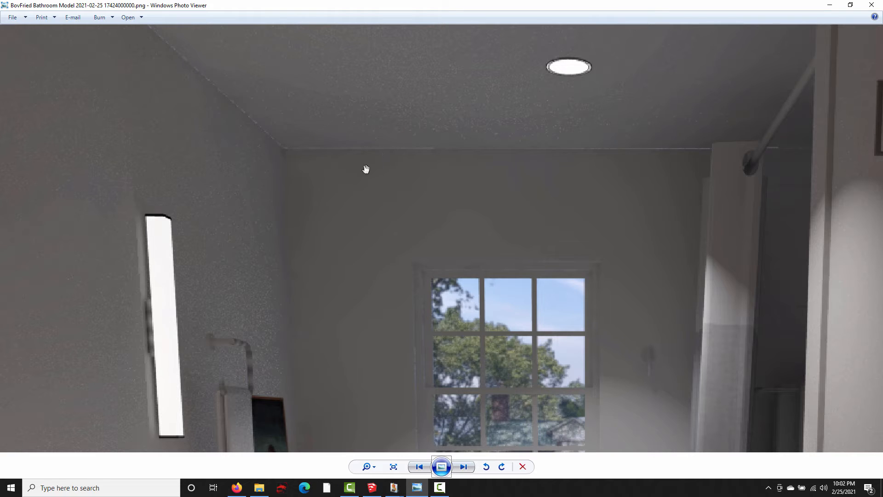
pyautogui.click(829, 5)
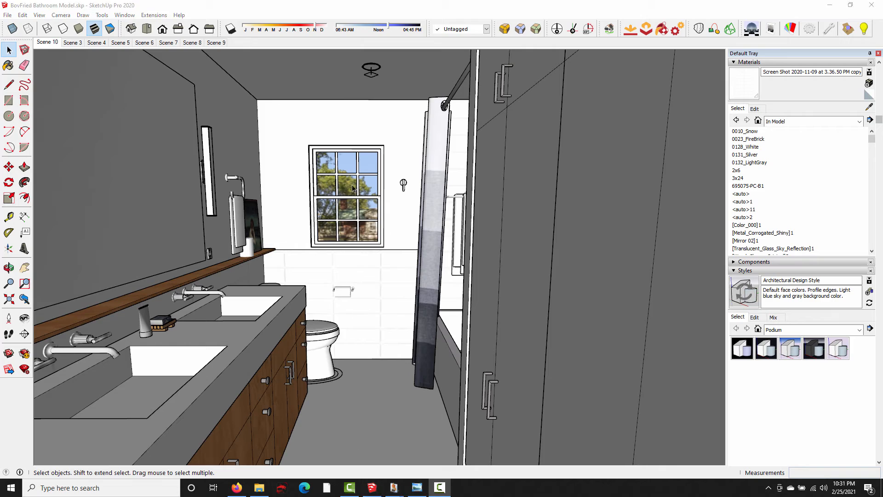
# - Open the ceiling group from above the room and push/pull the ceiling face upward about 5 1/16"
pyautogui.moveTo(299, 123)
pyautogui.mouseDown(button='middle')
pyautogui.moveTo(380, 311)
pyautogui.moveTo(378, 251)
pyautogui.moveTo(373, 295)
pyautogui.mouseUp(button='middle')
pyautogui.scroll(-2, 379, 308)
pyautogui.scroll(-5, 380, 250)
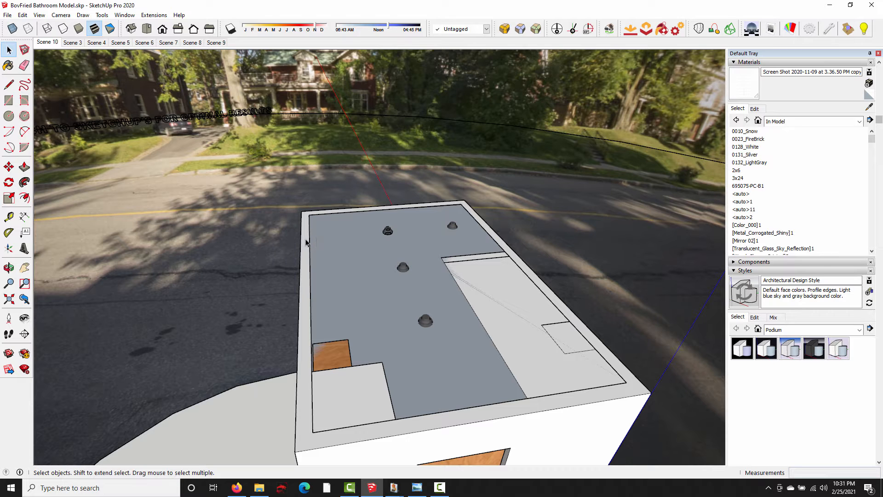
pyautogui.doubleClick(340, 252)
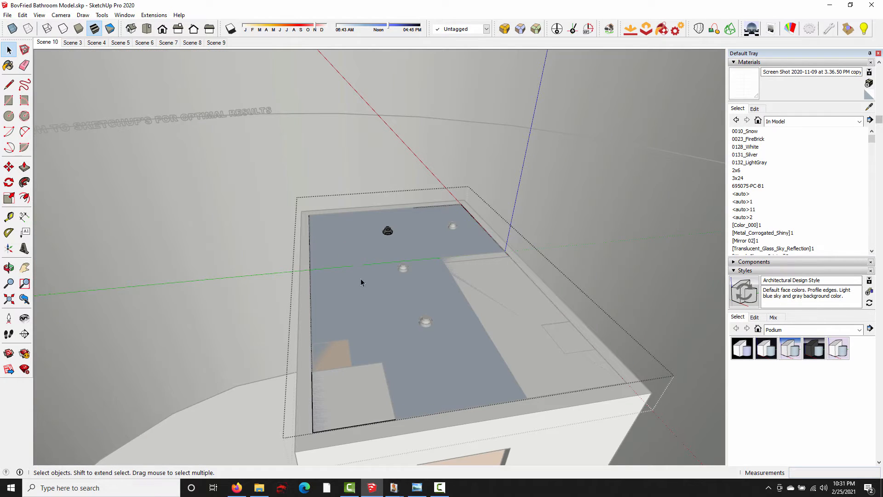
pyautogui.click(351, 287)
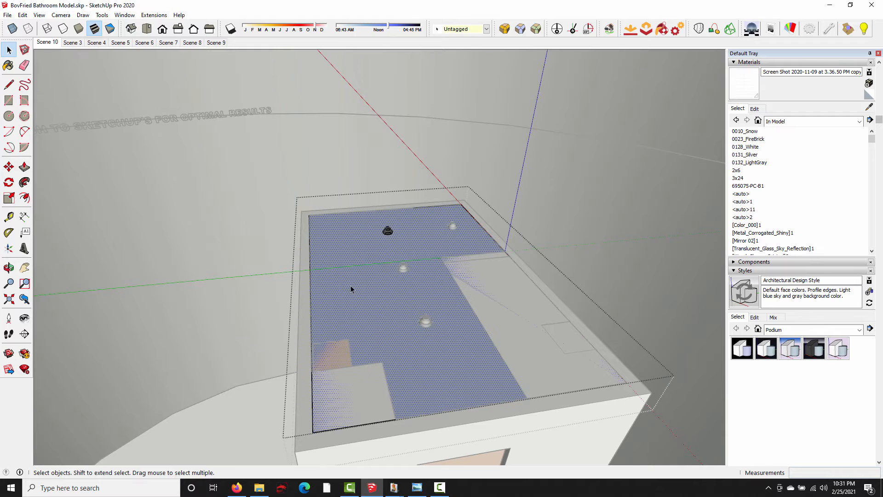
pyautogui.press('p')
pyautogui.click(358, 299)
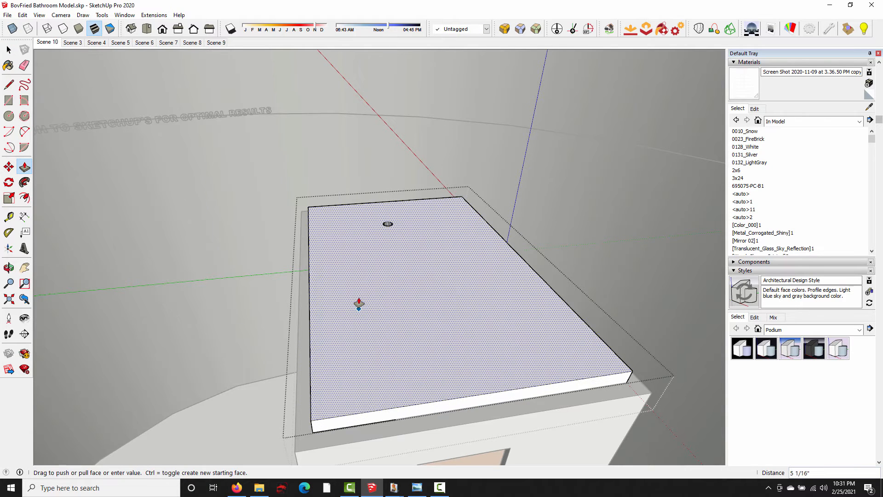
pyautogui.click(358, 300)
# - Pull the ceiling slab's door-end face outward 4 1/2" and extend both long side faces to the outer wall edges
pyautogui.moveTo(358, 300); pyautogui.dragTo(451, 263, button='middle')
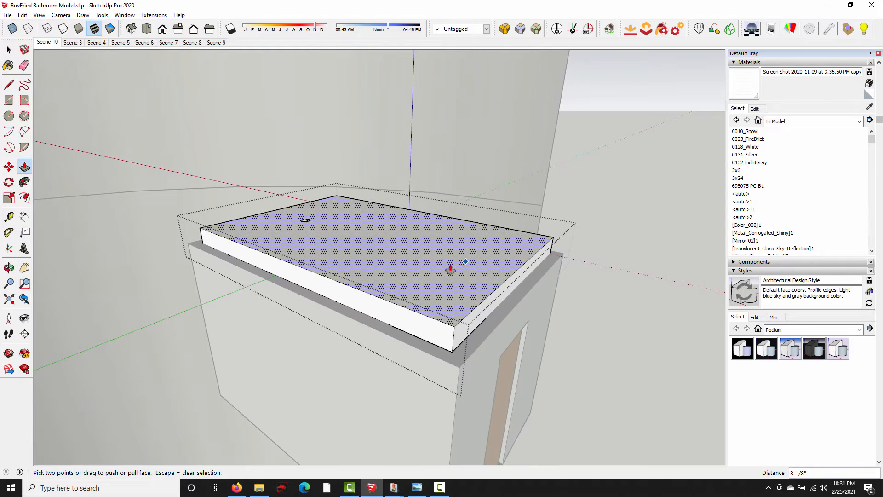
pyautogui.click(480, 327)
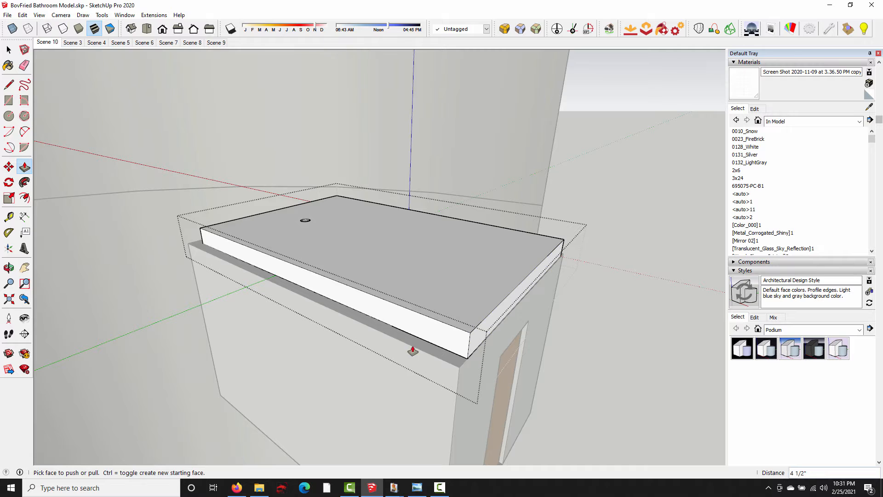
pyautogui.click(414, 332)
pyautogui.click(417, 378)
pyautogui.moveTo(483, 276); pyautogui.dragTo(161, 278, button='middle')
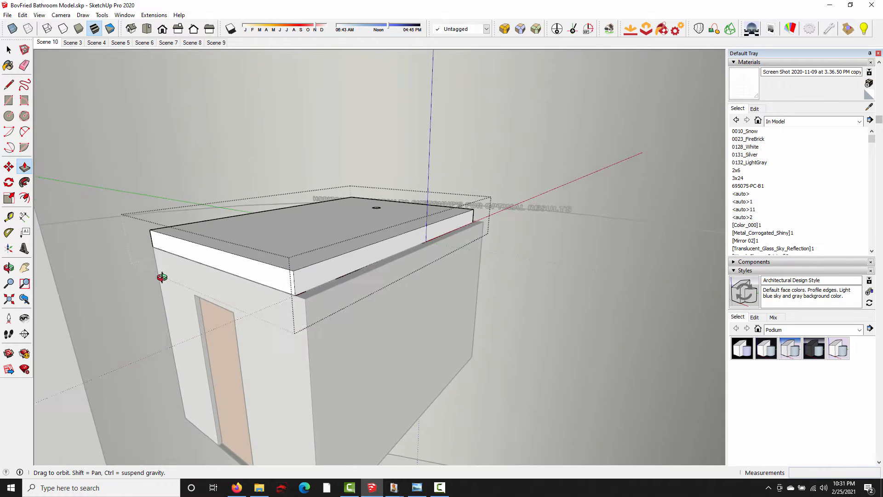
pyautogui.click(339, 273)
pyautogui.click(333, 314)
# - Push/pull the narrow strip on the slab's window-end face 1/4" to make it flush and erase the dividing edge
pyautogui.moveTo(265, 299); pyautogui.dragTo(322, 269, button='middle')
pyautogui.scroll(3, 361, 266)
pyautogui.scroll(3, 323, 276)
pyautogui.click(278, 269)
pyautogui.click(307, 257)
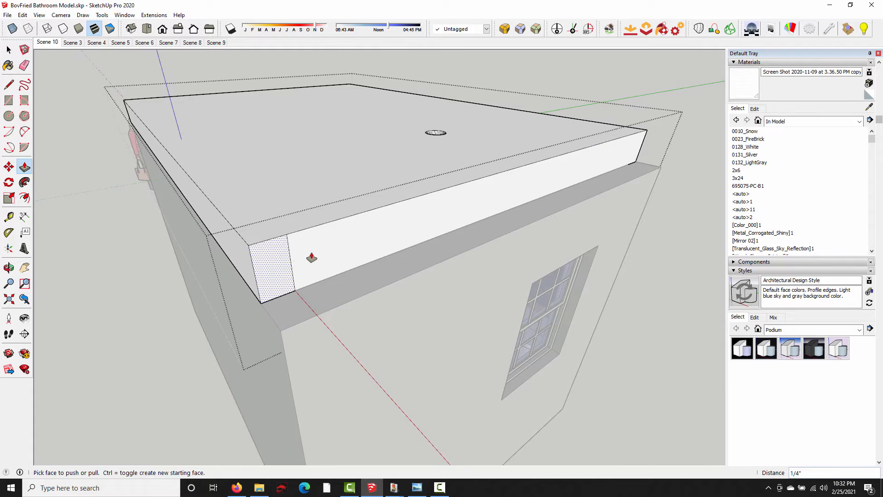
pyautogui.press('e')
pyautogui.click(307, 258)
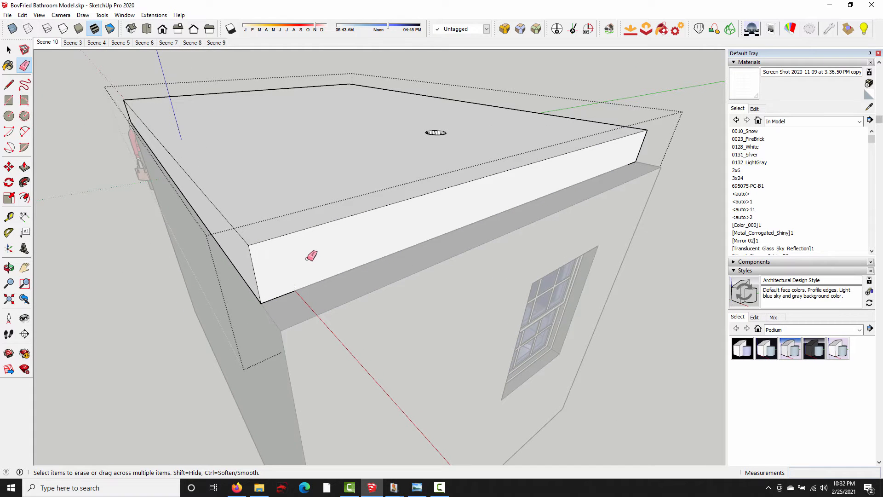
# - Pull the slab's whole window-end face outward 6" to the outer edge of the wall
pyautogui.press('p')
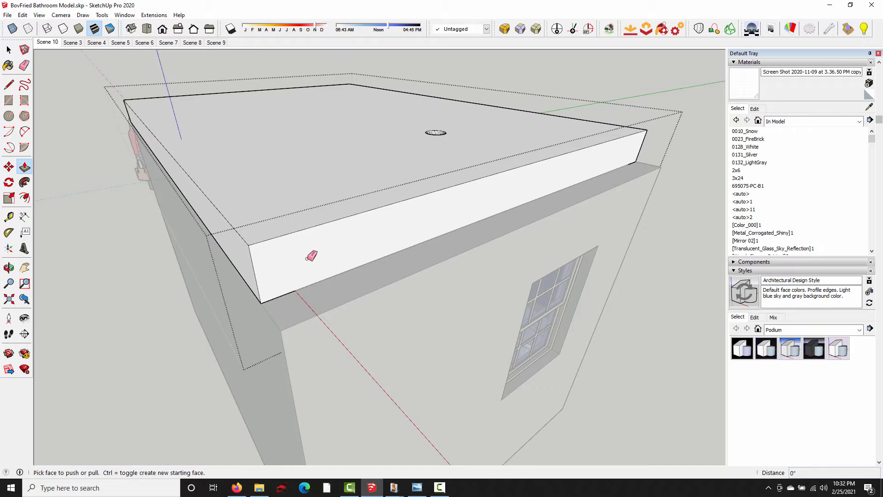
pyautogui.click(344, 264)
pyautogui.click(337, 331)
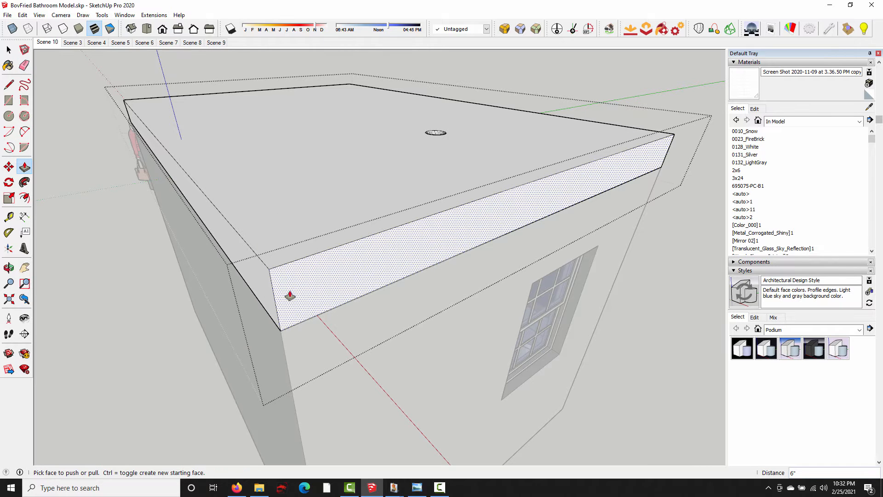
# - Finish editing the ceiling group and return to the saved Scene 10 view inside the bathroom
pyautogui.moveTo(290, 297); pyautogui.dragTo(412, 300, button='middle')
pyautogui.scroll(-2, 309, 298)
pyautogui.press('space')
pyautogui.scroll(-1, 412, 300)
pyautogui.click(210, 337)
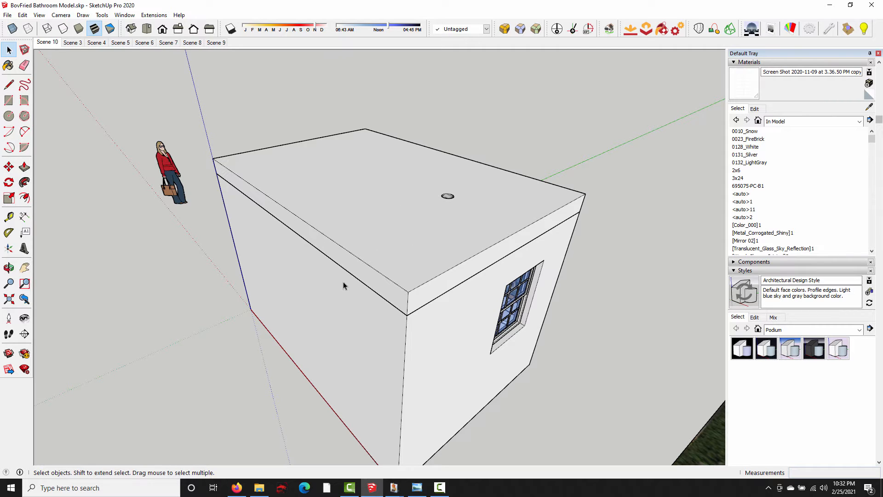
pyautogui.click(48, 42)
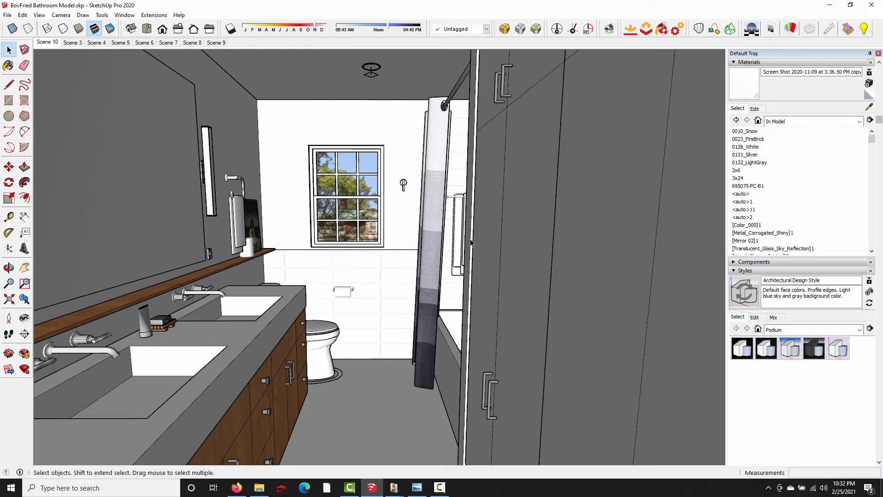
# - Straighten the camera's vertical tilt in the Scene 10 view with SU Podium's Reset Tilt tool
pyautogui.click(61, 15)
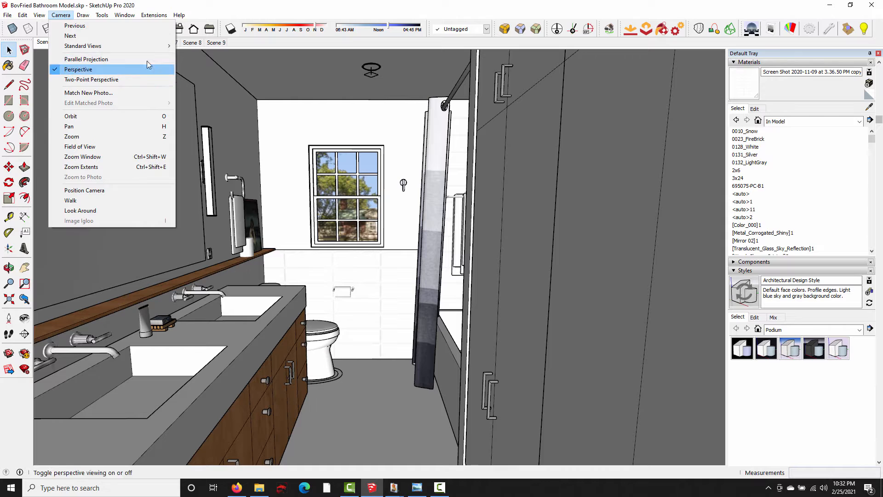
pyautogui.moveTo(150, 19)
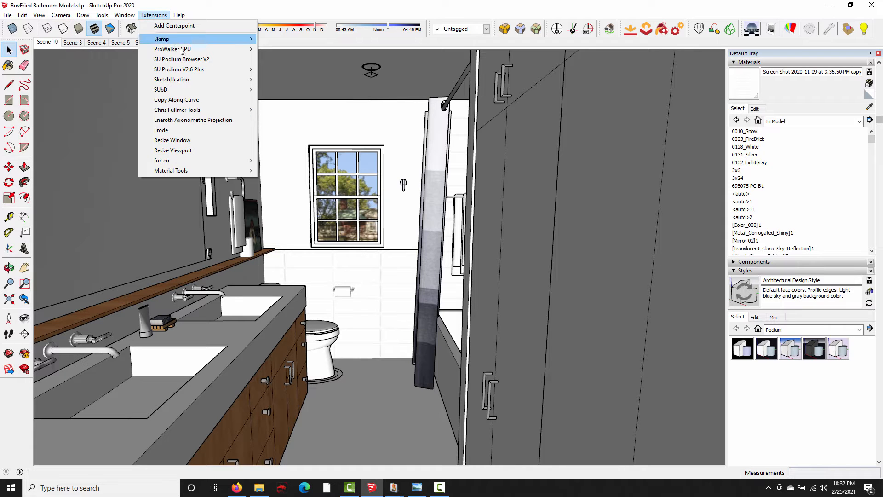
pyautogui.moveTo(201, 70)
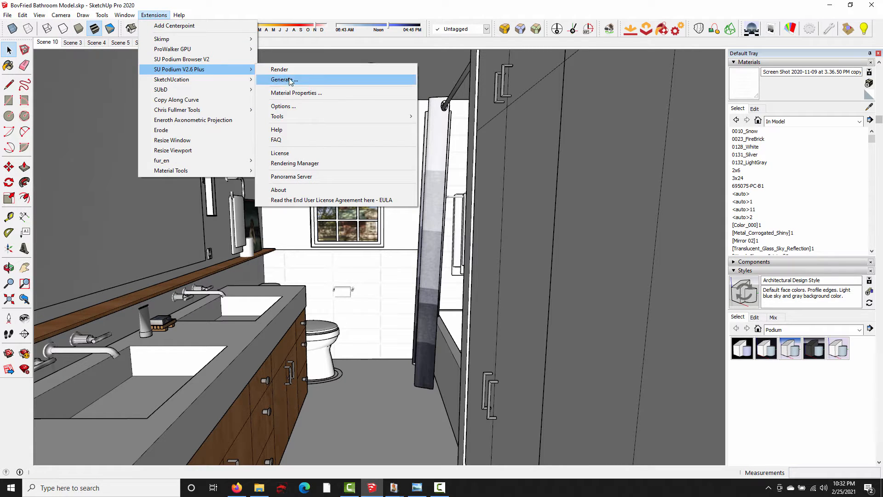
pyautogui.moveTo(386, 118)
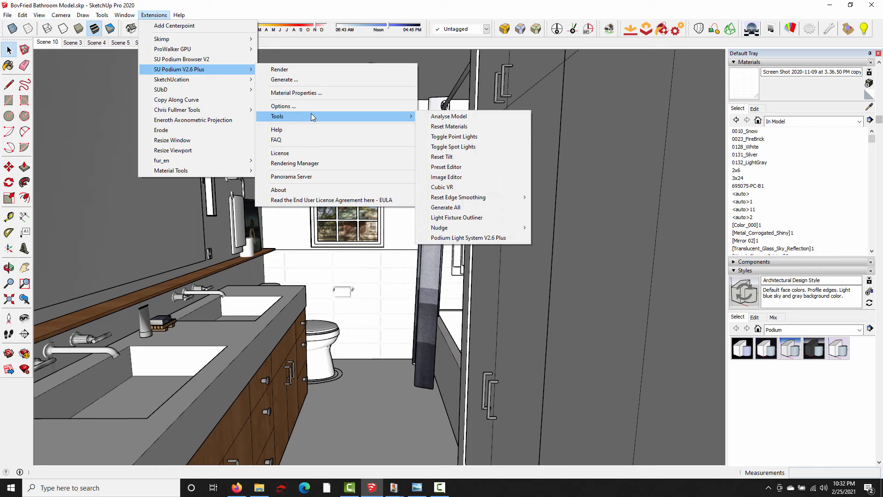
pyautogui.click(457, 159)
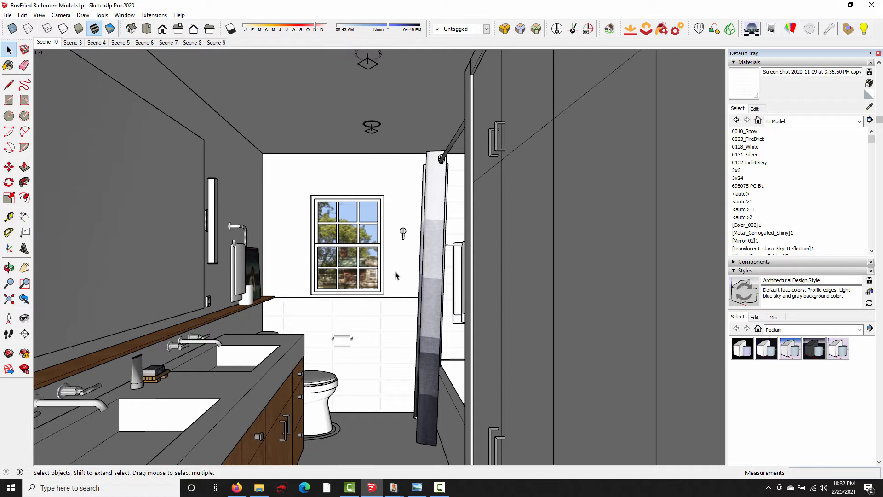
# - Reframe the straightened bathroom view slightly and update Scene 10 with it
pyautogui.moveTo(323, 248); pyautogui.dragTo(325, 235, button='middle')
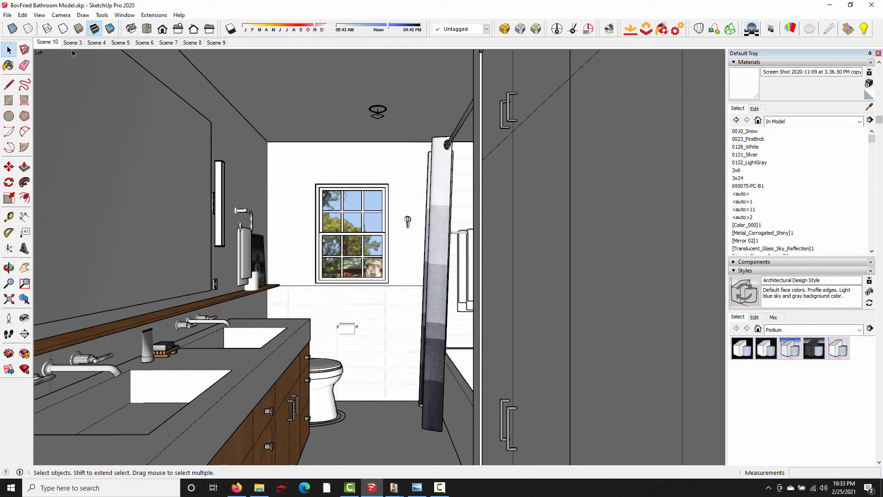
pyautogui.rightClick(53, 45)
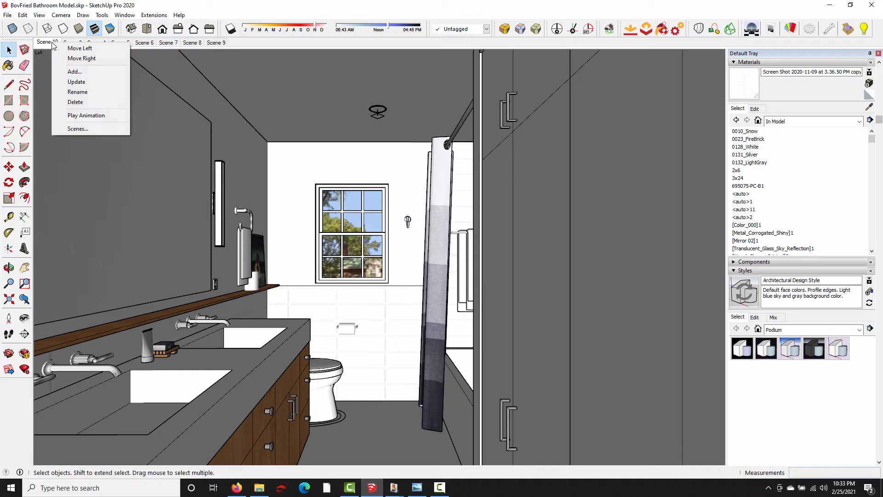
pyautogui.click(75, 84)
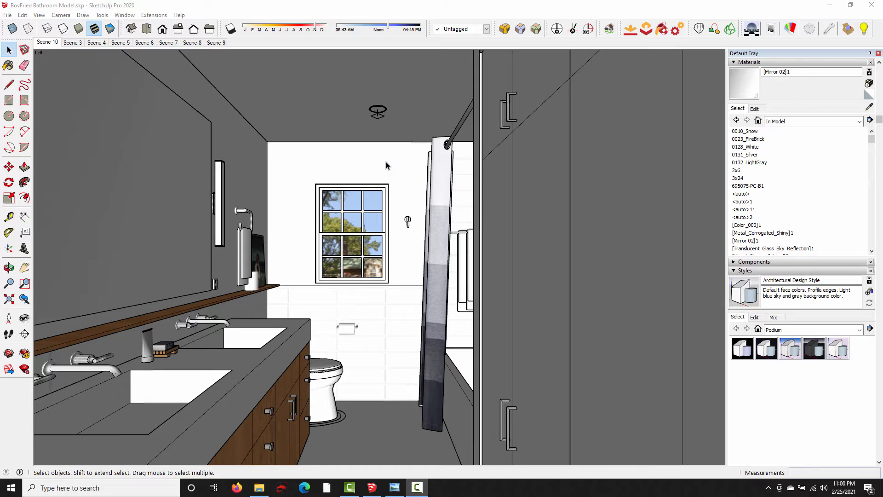
# - Examine the new bathroom render in Windows Photo Viewer, then return to the model
pyautogui.click(395, 486)
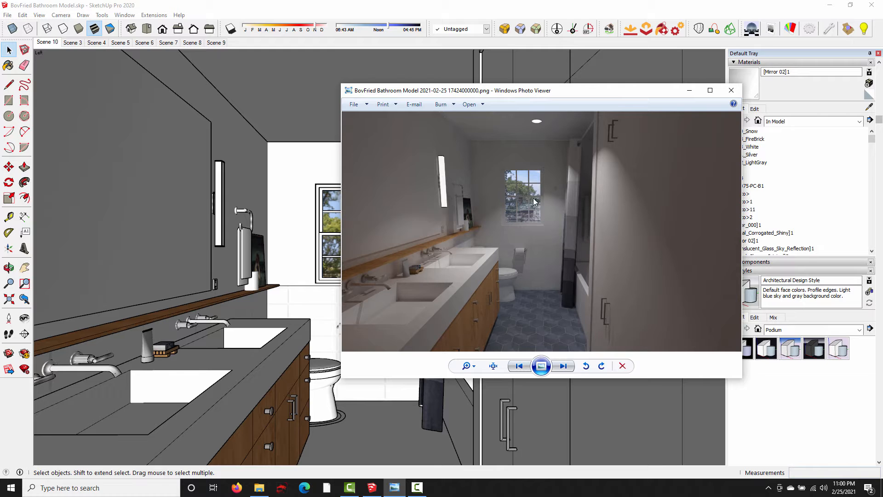
pyautogui.click(690, 90)
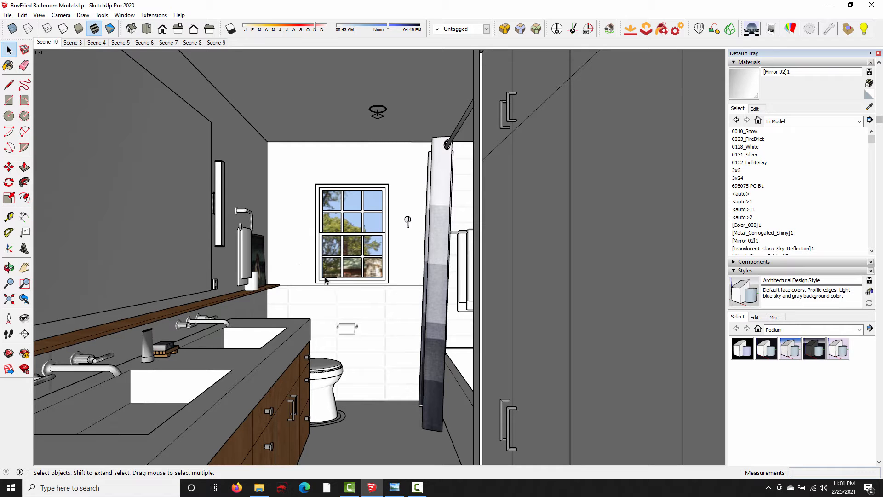
# - Sample the wall mirror's material in SU Podium's Material Properties and apply a reflection of 85
pyautogui.click(790, 28)
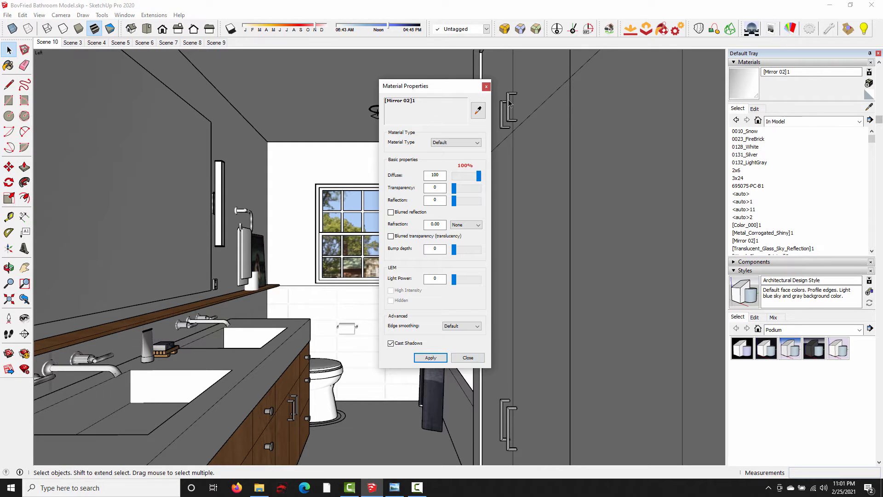
pyautogui.click(479, 110)
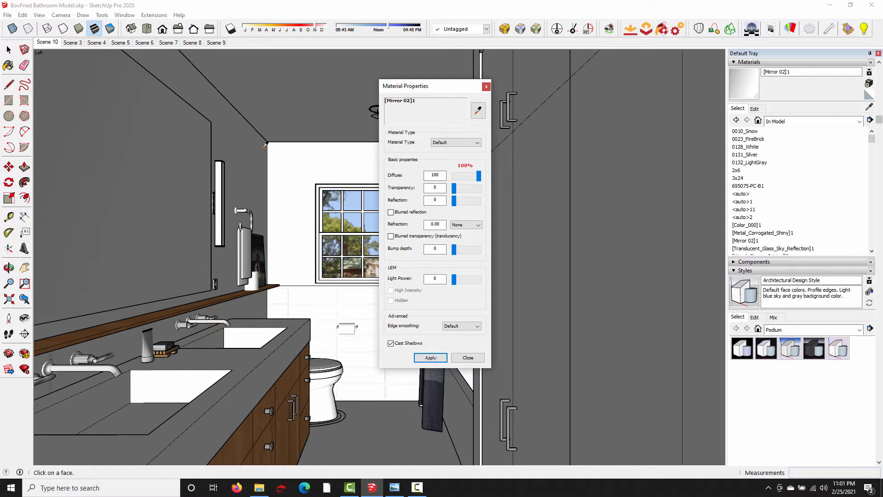
pyautogui.click(141, 161)
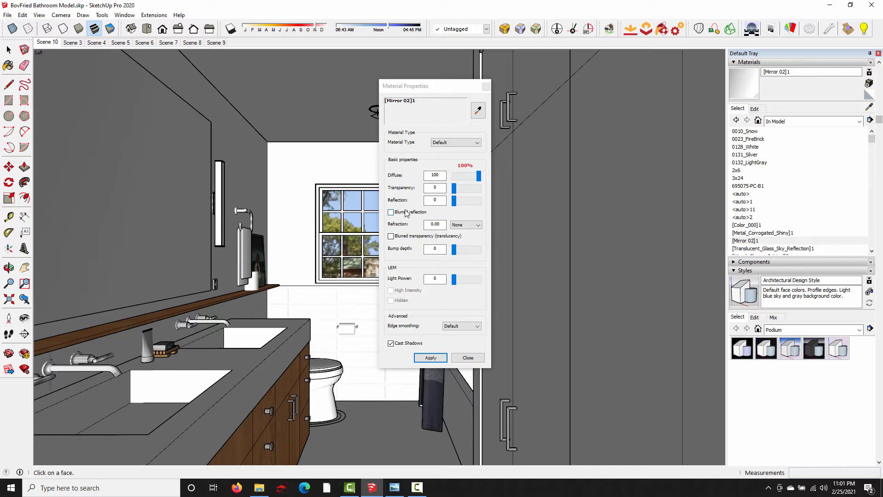
pyautogui.doubleClick(426, 201)
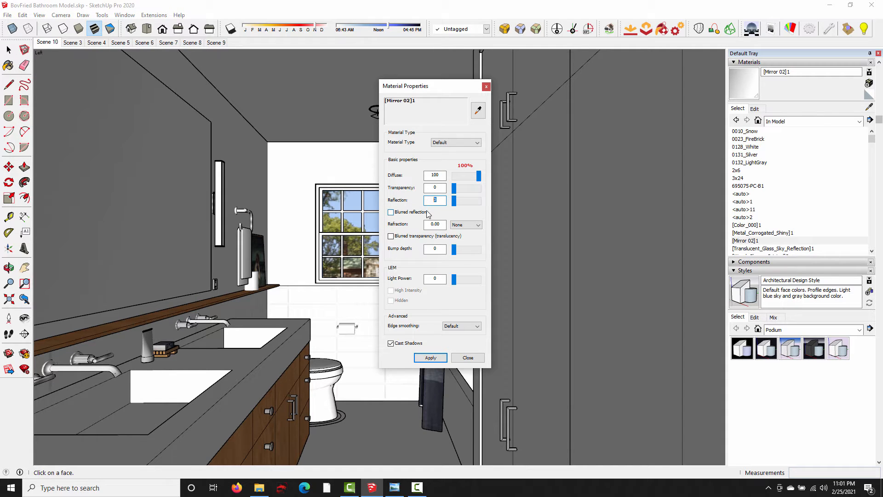
pyautogui.write('85')
pyautogui.click(439, 360)
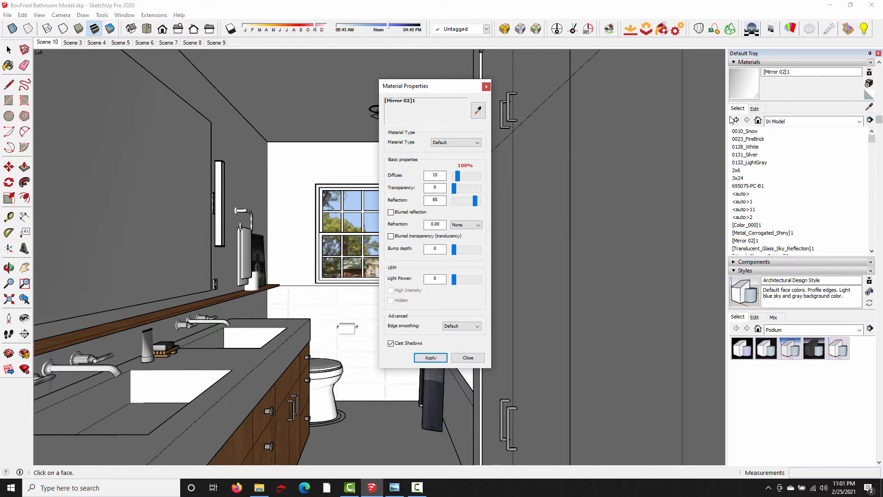
# - Turn off the mirror material's texture image and darken its color to a brightness of 40
pyautogui.click(754, 108)
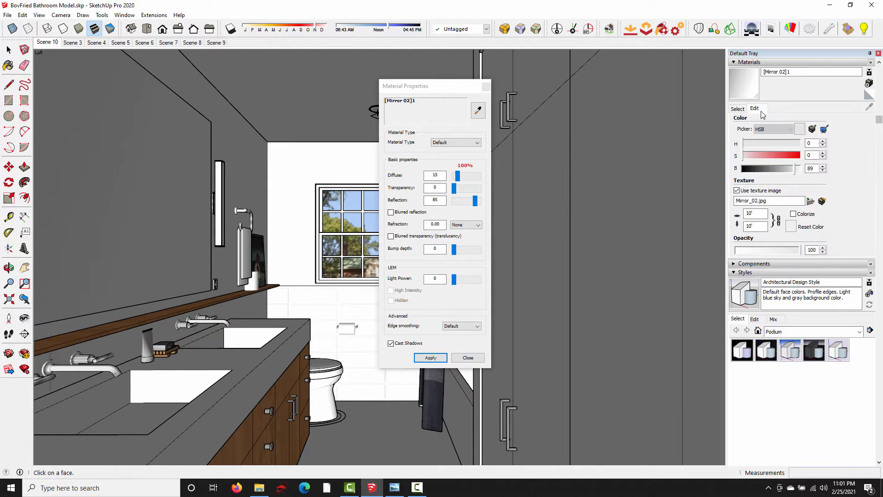
pyautogui.click(737, 191)
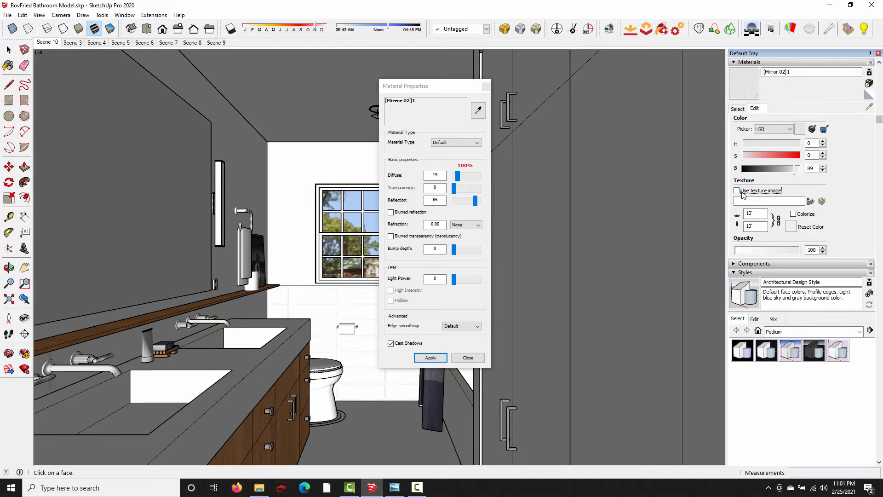
pyautogui.moveTo(795, 169); pyautogui.dragTo(766, 176)
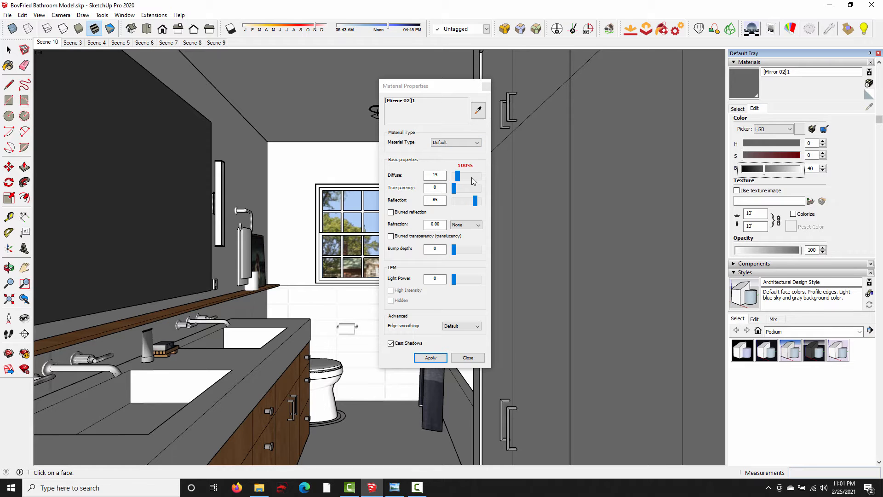
pyautogui.click(433, 358)
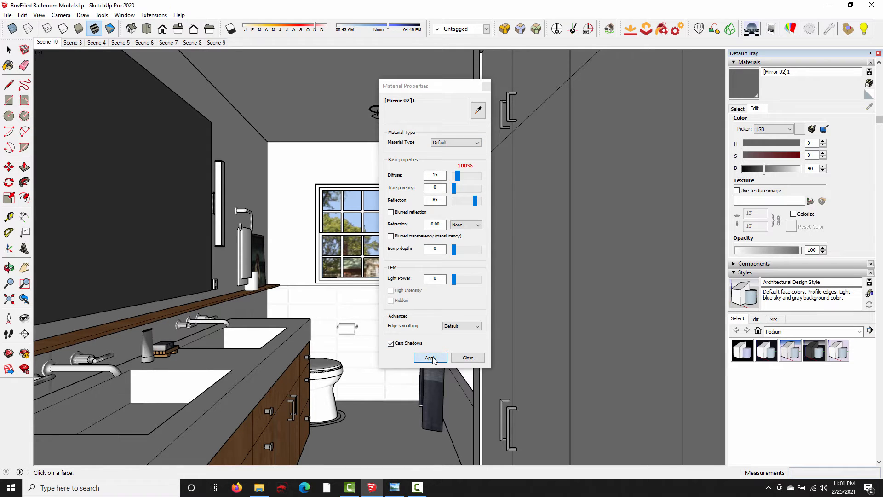
pyautogui.click(486, 86)
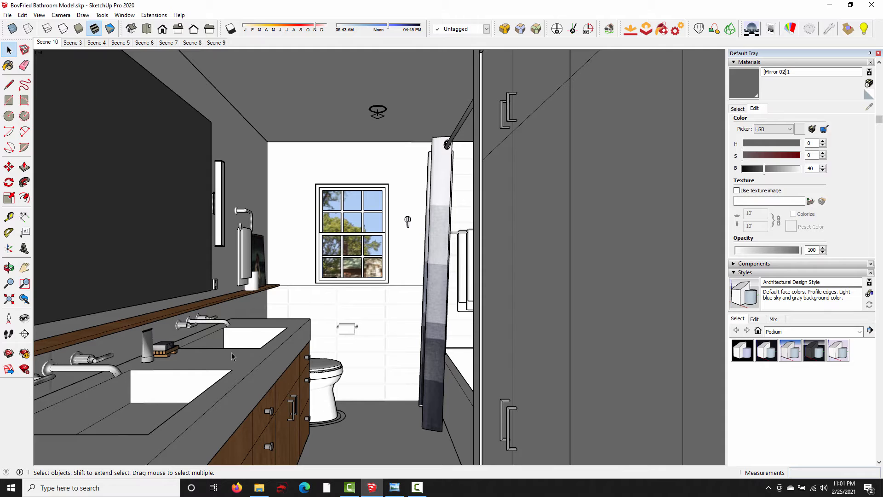
# - Sample the sink faucet's metal material, turn off its texture image and darken its color to a brightness of about 33
pyautogui.moveTo(118, 372); pyautogui.dragTo(183, 344, button='middle')
pyautogui.scroll(3, 99, 383)
pyautogui.scroll(2, 158, 339)
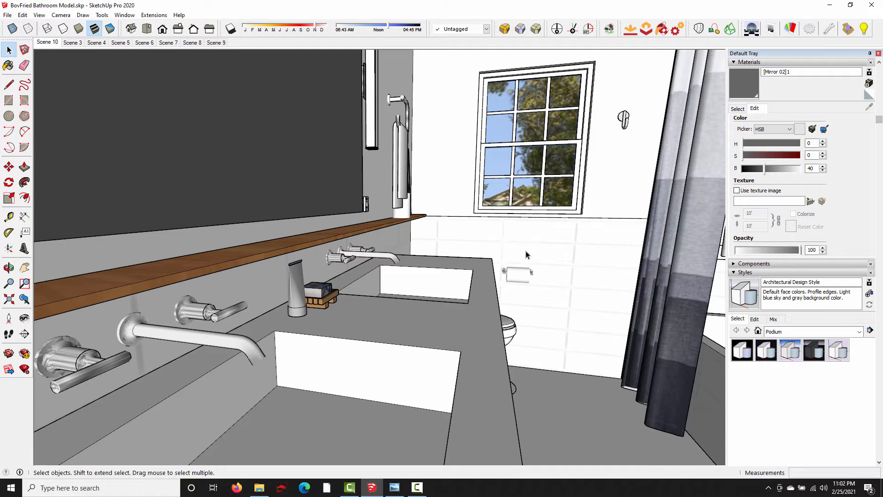
pyautogui.click(791, 31)
pyautogui.click(478, 110)
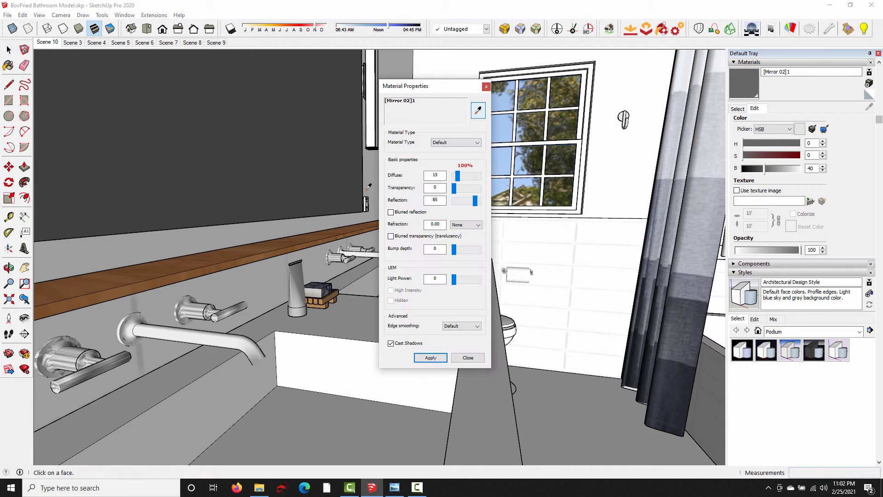
pyautogui.click(154, 329)
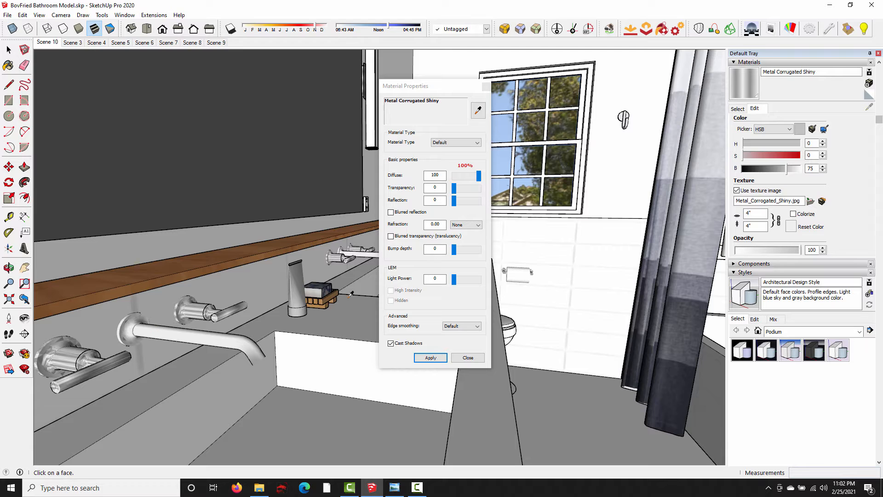
pyautogui.click(756, 190)
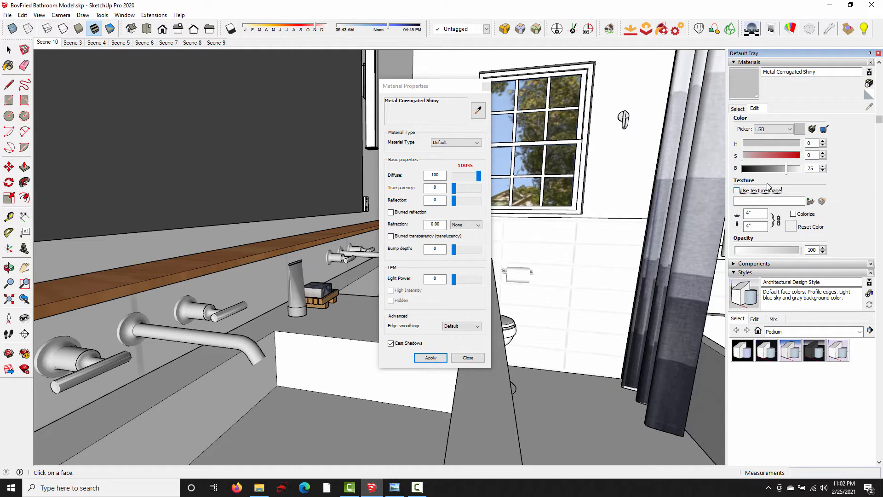
pyautogui.moveTo(786, 169); pyautogui.dragTo(761, 175)
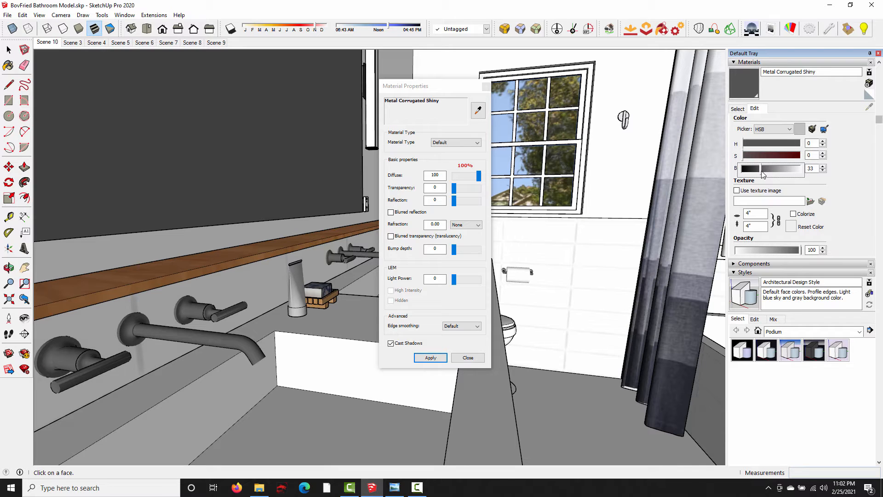
# - Apply a reflection of 90 to the faucet's metal material and close the material properties
pyautogui.click(424, 201)
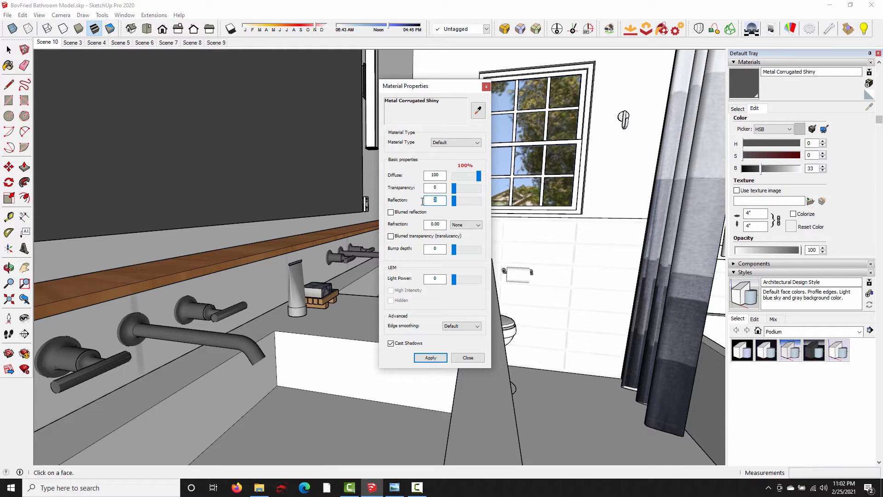
pyautogui.write('90')
pyautogui.click(430, 357)
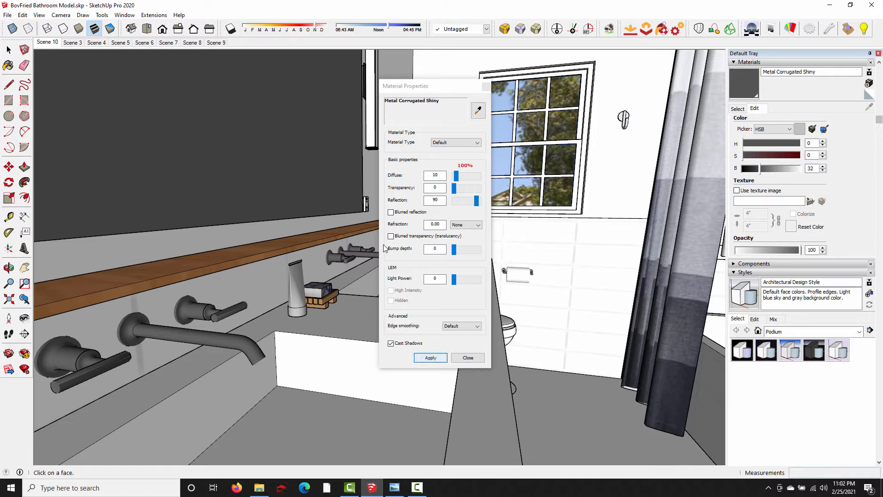
pyautogui.click(486, 86)
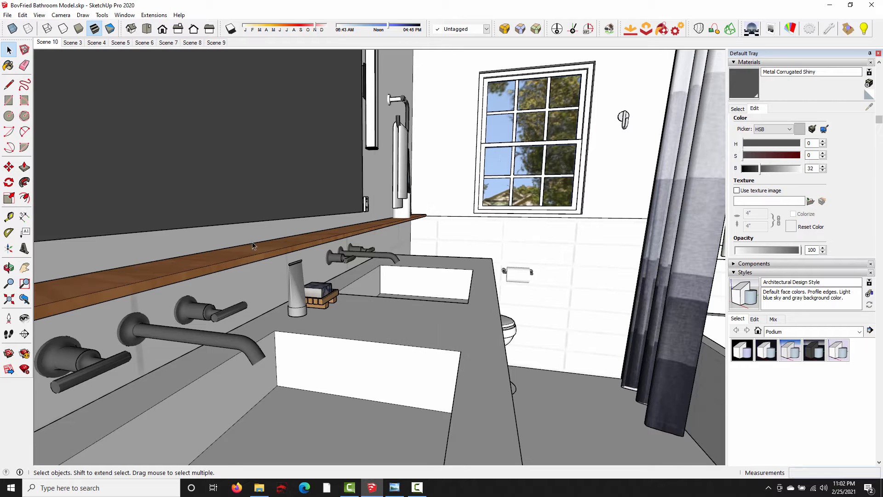
# - Sample the shower curtain rod's metal material in Material Properties and apply a reflection of 90
pyautogui.moveTo(476, 148); pyautogui.dragTo(547, 144, button='middle')
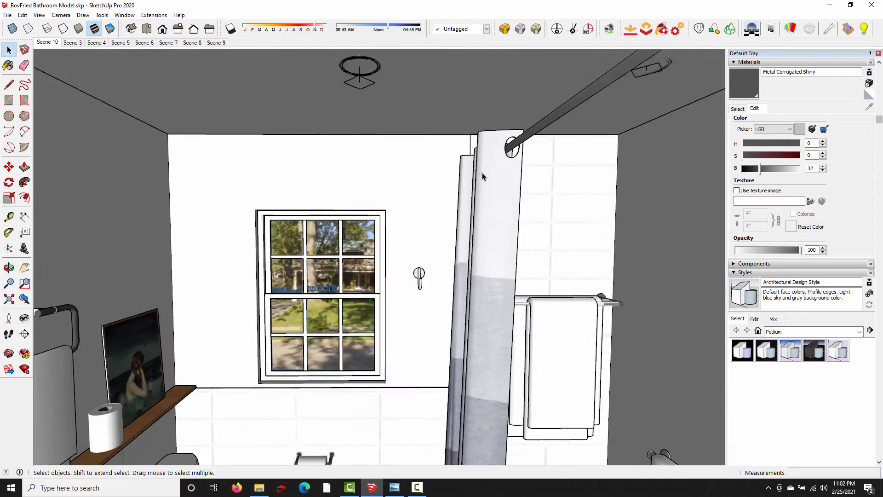
pyautogui.moveTo(487, 175); pyautogui.dragTo(491, 193, button='middle')
pyautogui.scroll(6, 473, 246)
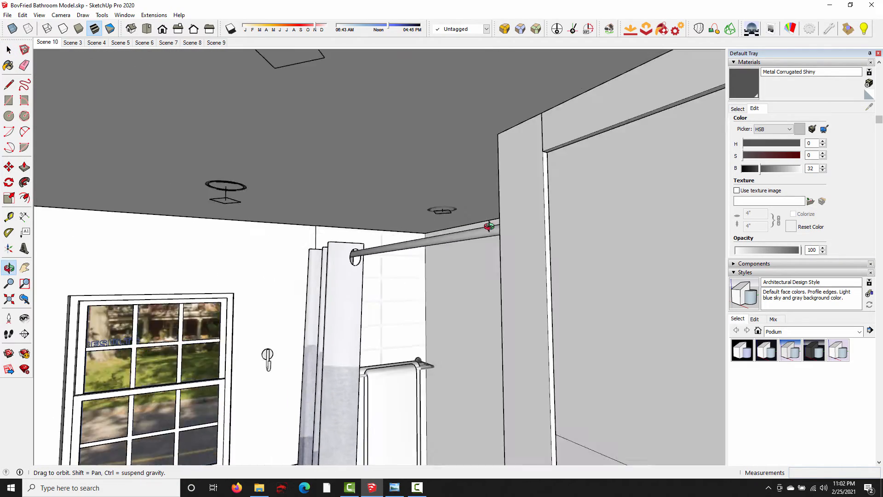
pyautogui.scroll(-3, 471, 247)
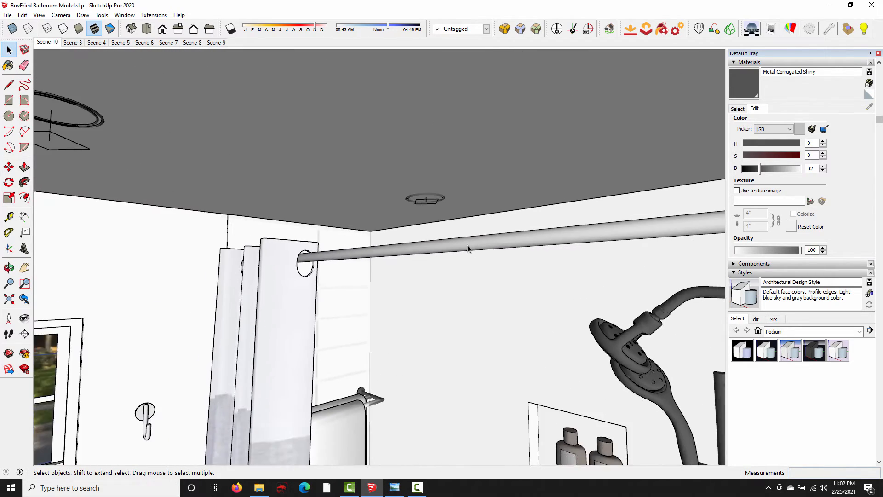
pyautogui.click(476, 242)
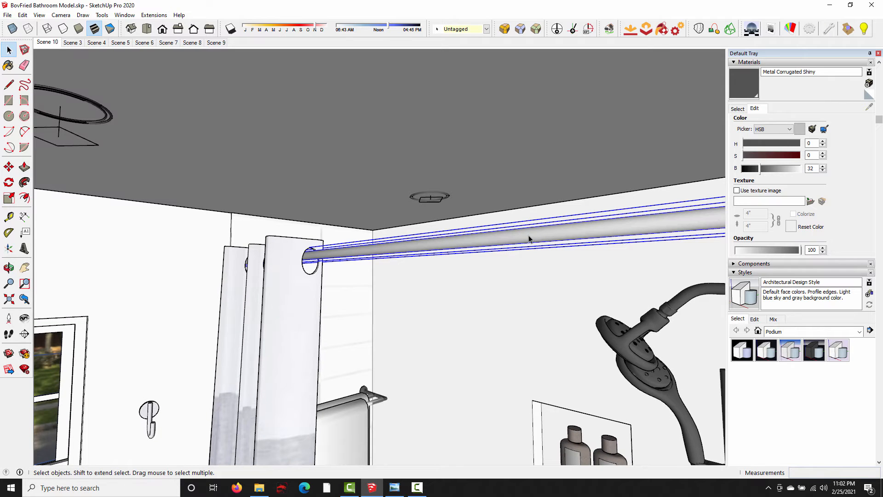
pyautogui.click(790, 29)
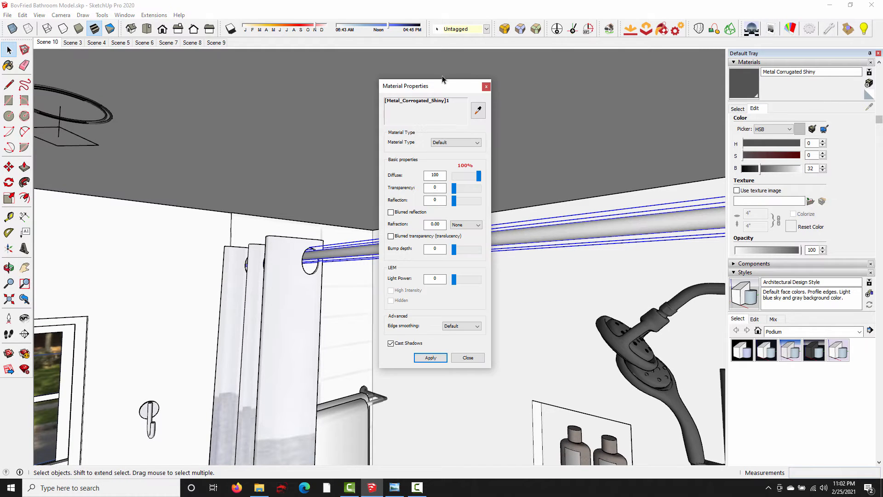
pyautogui.click(477, 110)
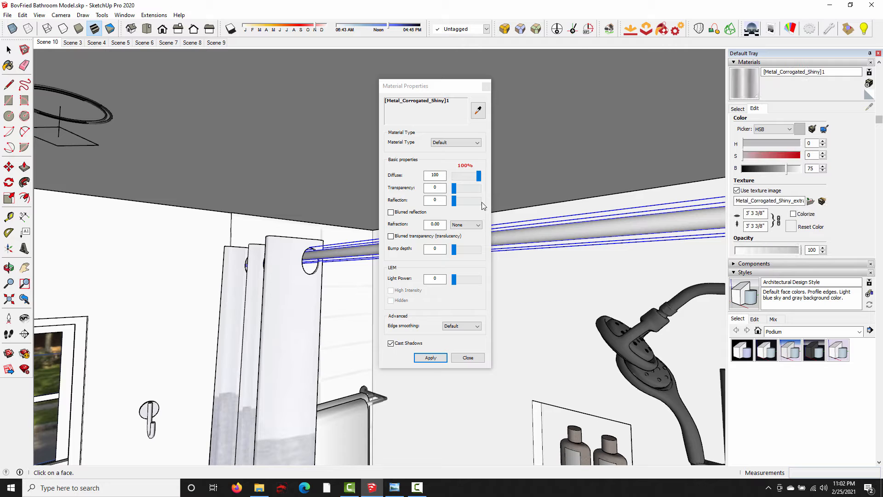
pyautogui.doubleClick(435, 199)
pyautogui.write('90')
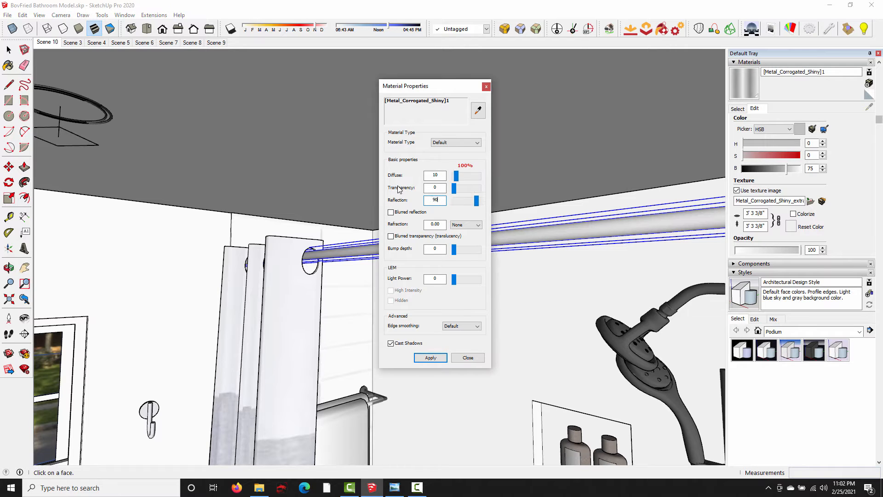
pyautogui.click(431, 358)
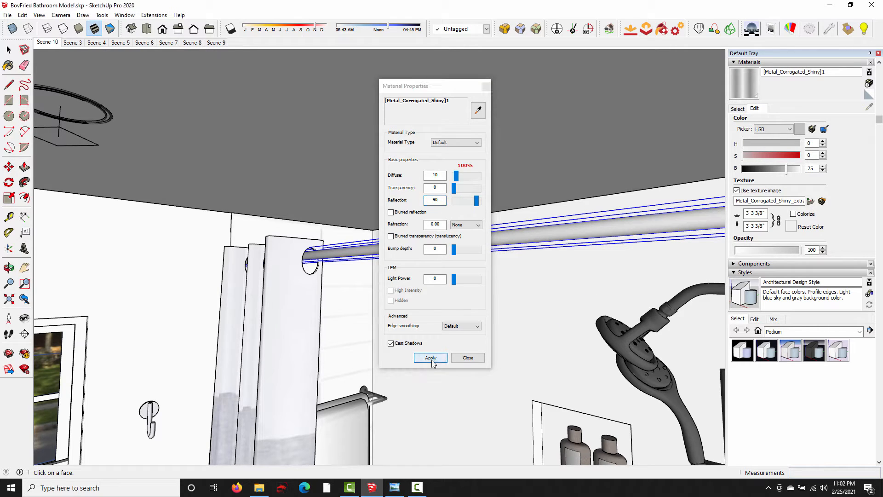
# - Turn off the curtain rod material's texture image, darken its color to a brightness of 31 and close the material properties
pyautogui.click(737, 191)
pyautogui.moveTo(786, 169); pyautogui.dragTo(762, 176)
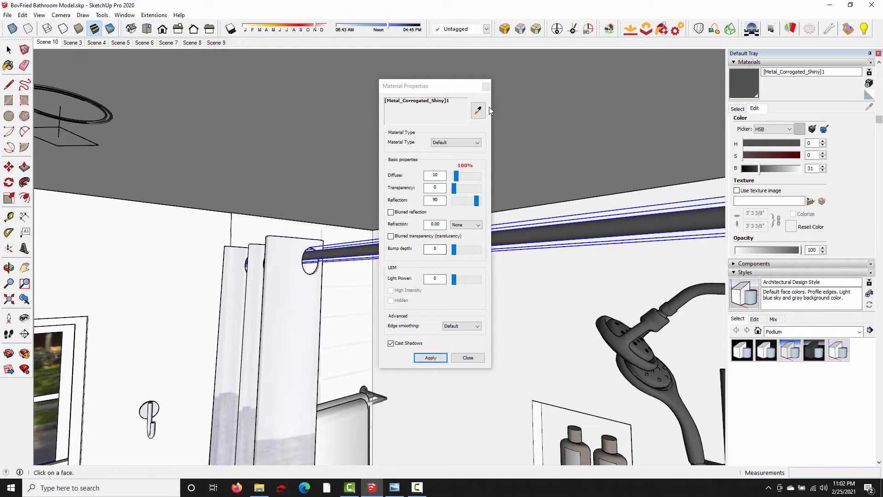
pyautogui.click(486, 86)
# - Check which material the vanity countertop uses by sampling it in Material Properties
pyautogui.moveTo(508, 272); pyautogui.dragTo(309, 241, button='middle')
pyautogui.moveTo(270, 302)
pyautogui.keyDown('shift'); pyautogui.mouseDown(button='middle')
pyautogui.moveTo(283, 278)
pyautogui.moveTo(268, 299)
pyautogui.mouseUp(button='middle'); pyautogui.keyUp('shift')
pyautogui.scroll(-3, 266, 299)
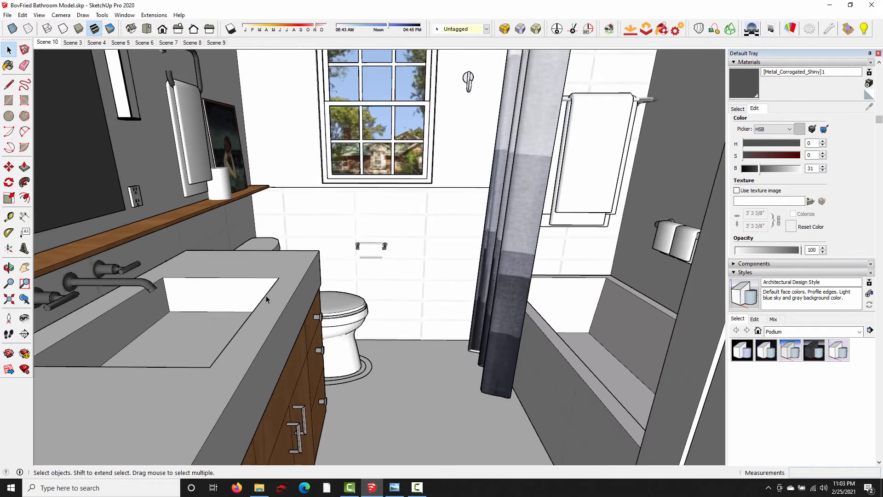
pyautogui.scroll(-2, 321, 315)
pyautogui.moveTo(321, 315); pyautogui.dragTo(214, 349, button='middle')
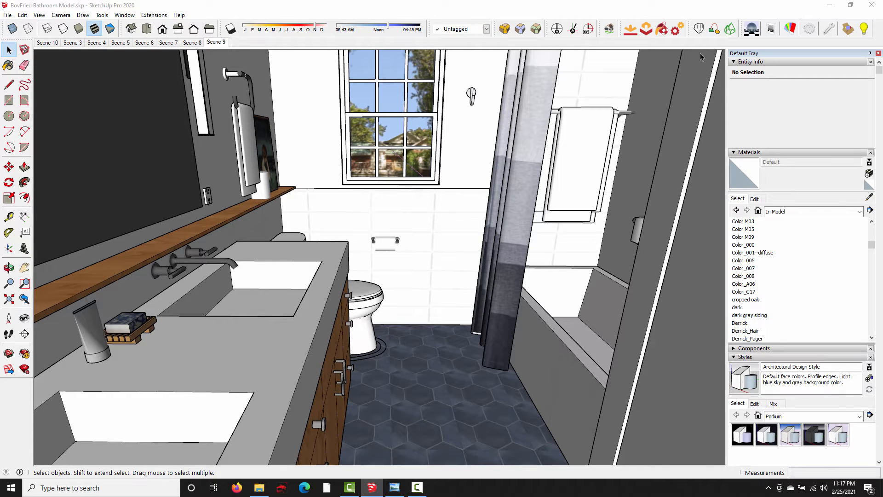
pyautogui.click(790, 28)
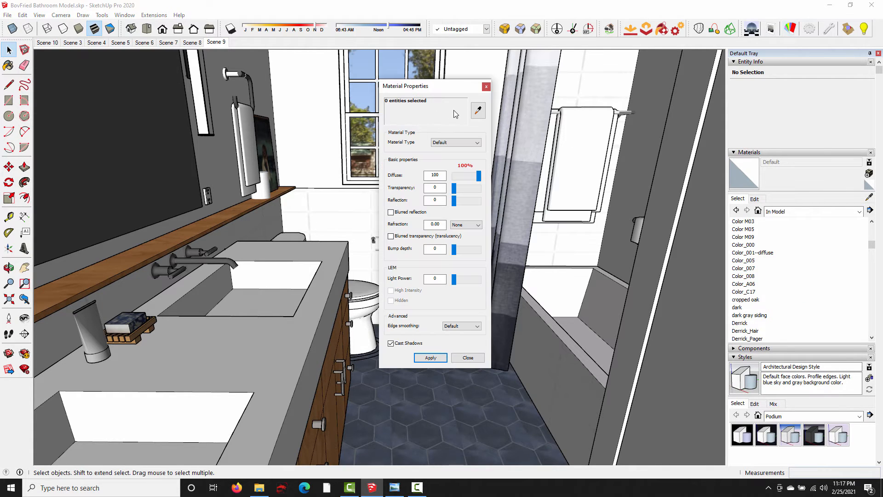
pyautogui.click(478, 111)
pyautogui.click(237, 340)
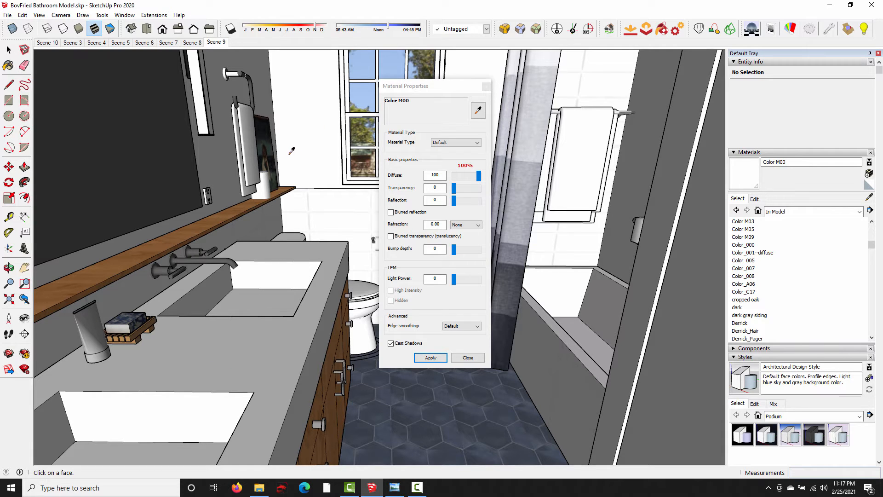
pyautogui.click(486, 87)
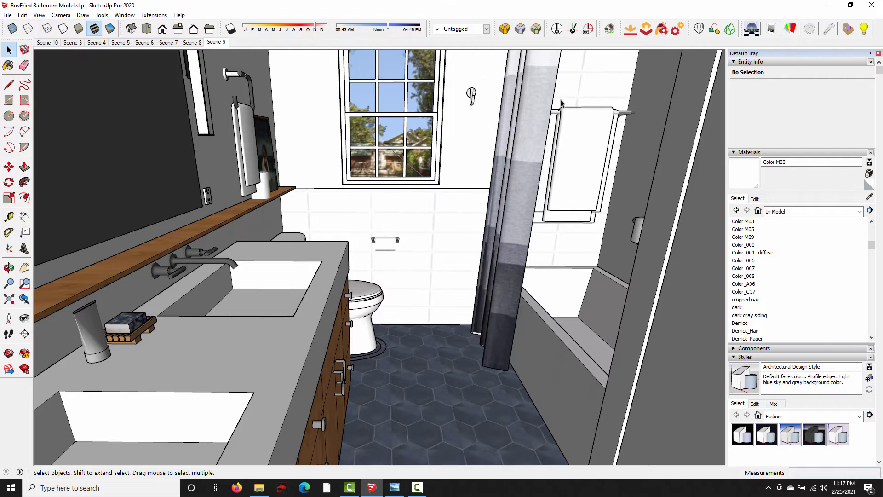
# - Create a new material named Countertop and show its SU Podium material properties
pyautogui.click(870, 186)
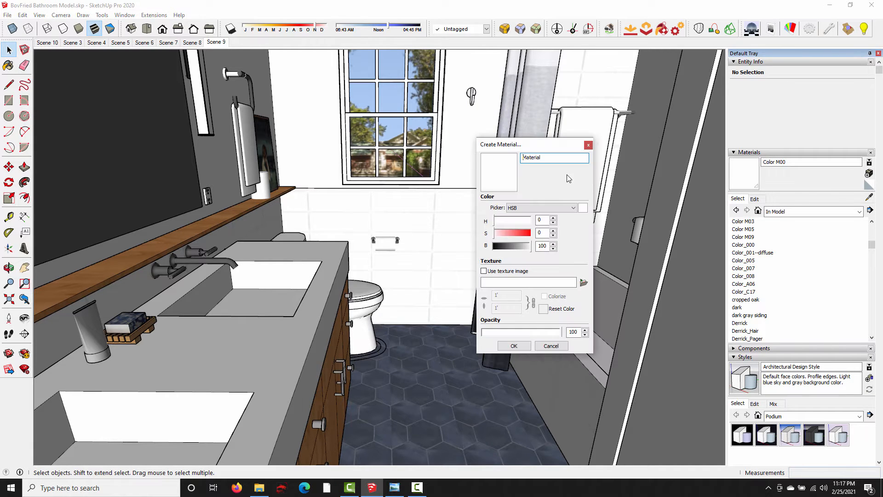
pyautogui.doubleClick(550, 158)
pyautogui.write('Countertop')
pyautogui.click(515, 347)
pyautogui.click(771, 30)
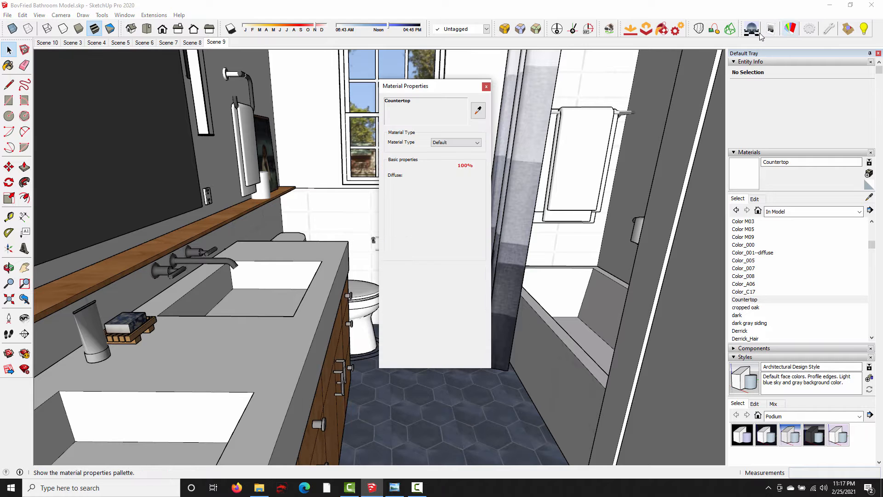
# - Open the vanity group for editing and select all its connected geometry
pyautogui.click(8, 66)
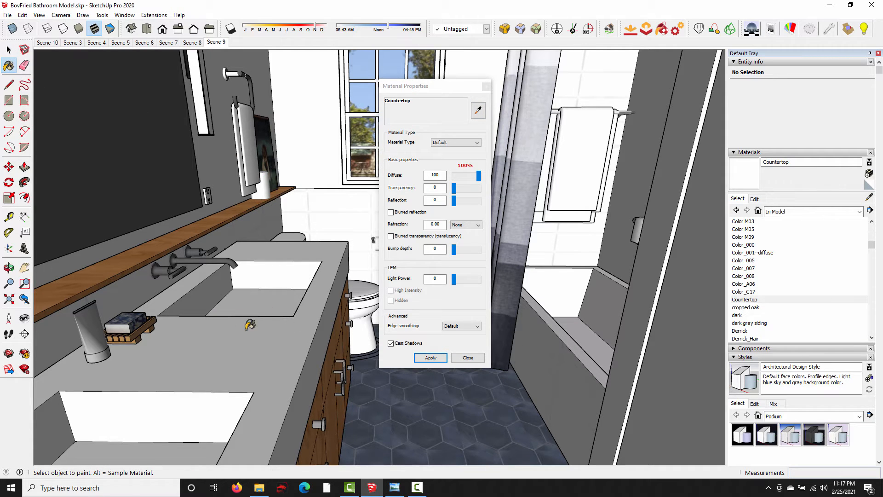
pyautogui.press('space')
pyautogui.doubleClick(260, 350)
pyautogui.moveTo(273, 326)
pyautogui.mouseDown(button='middle')
pyautogui.moveTo(258, 327)
pyautogui.moveTo(295, 306)
pyautogui.moveTo(195, 365)
pyautogui.moveTo(231, 351)
pyautogui.moveTo(290, 301)
pyautogui.moveTo(276, 322)
pyautogui.moveTo(284, 334)
pyautogui.mouseUp(button='middle')
pyautogui.tripleClick(289, 304)
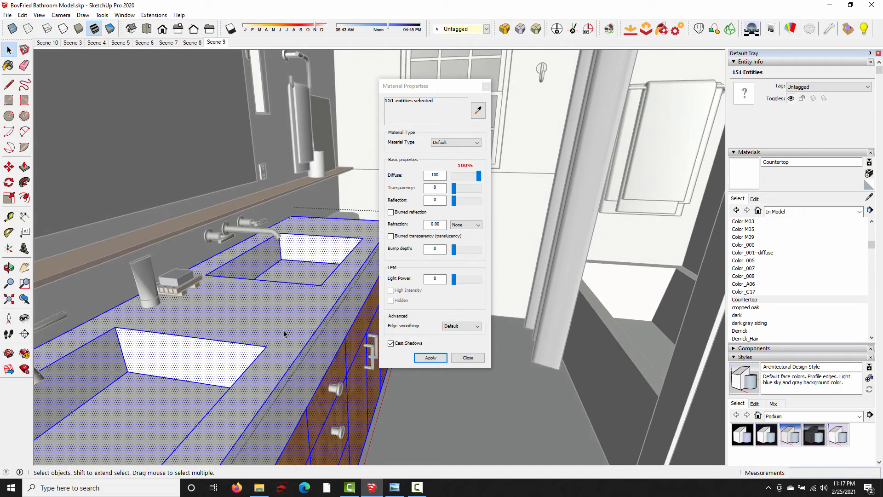
# - Select only the faces of the countertop and both sink basins and paint them with the Countertop material
pyautogui.click(330, 332)
pyautogui.keyDown('shift'); pyautogui.click(286, 298); pyautogui.keyUp('shift')
pyautogui.keyDown('shift'); pyautogui.click(202, 357); pyautogui.keyUp('shift')
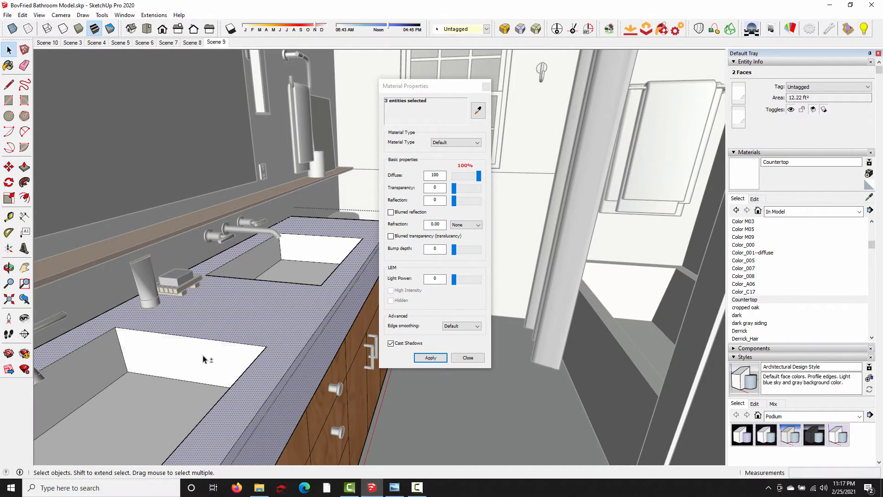
pyautogui.keyDown('shift'); pyautogui.click(108, 369); pyautogui.keyUp('shift')
pyautogui.keyDown('shift'); pyautogui.click(152, 399); pyautogui.keyUp('shift')
pyautogui.keyDown('shift'); pyautogui.click(264, 263); pyautogui.keyUp('shift')
pyautogui.keyDown('shift'); pyautogui.click(307, 252); pyautogui.keyUp('shift')
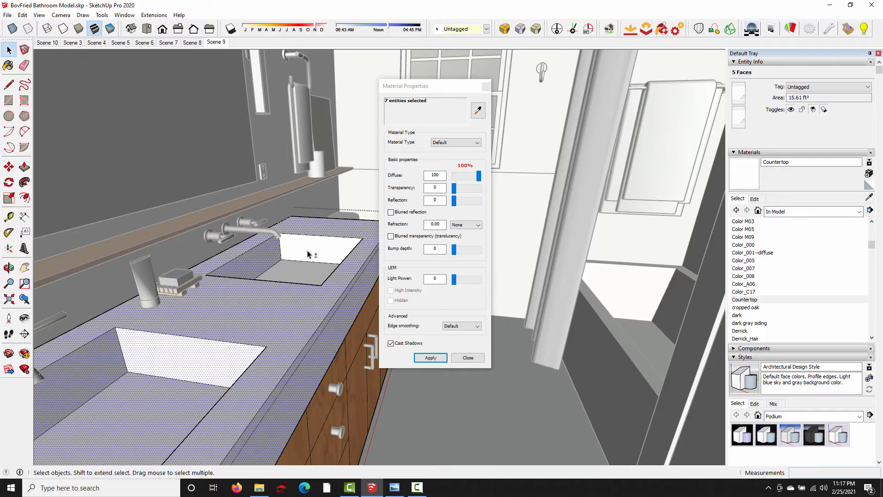
pyautogui.keyDown('shift'); pyautogui.click(307, 254); pyautogui.keyUp('shift')
pyautogui.moveTo(308, 254); pyautogui.dragTo(420, 199, button='middle')
pyautogui.scroll(3, 232, 285)
pyautogui.keyDown('shift'); pyautogui.click(332, 261); pyautogui.keyUp('shift')
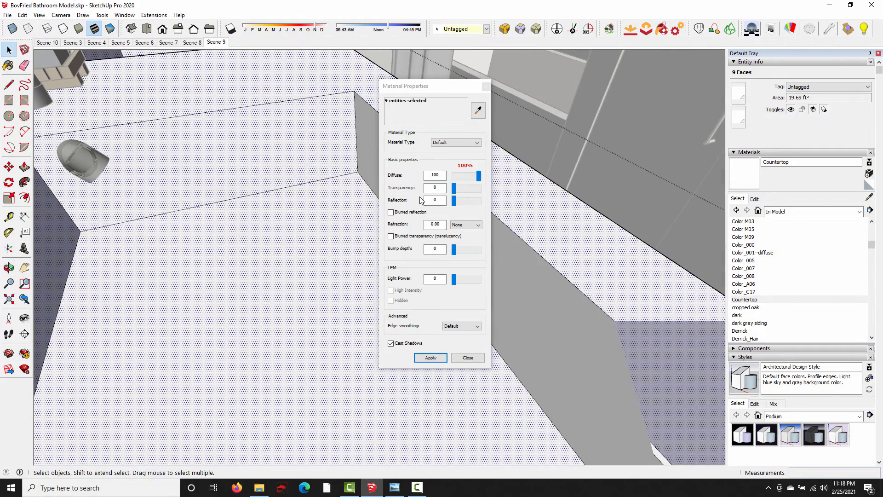
pyautogui.keyDown('shift'); pyautogui.click(524, 279); pyautogui.keyUp('shift')
pyautogui.click(8, 65)
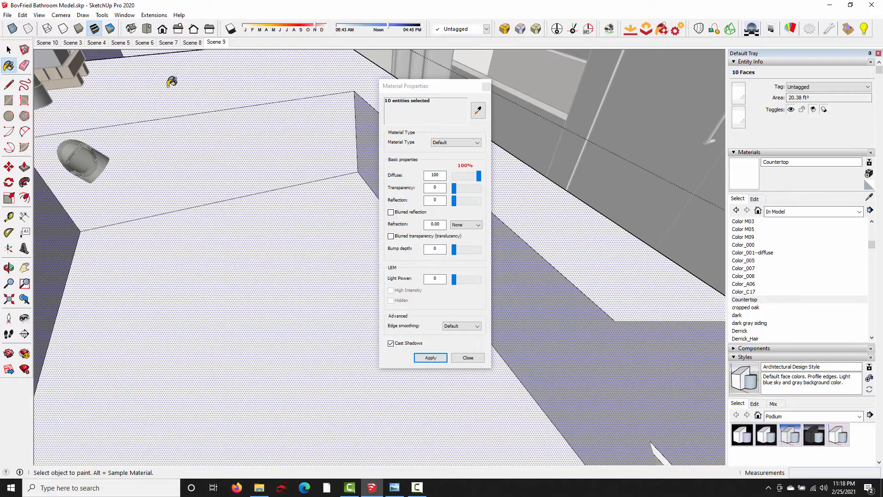
pyautogui.moveTo(234, 106); pyautogui.dragTo(271, 165, button='middle')
# - Sample the painted countertop in Material Properties and apply a reflection of 9 to the Countertop material
pyautogui.click(478, 110)
pyautogui.click(339, 139)
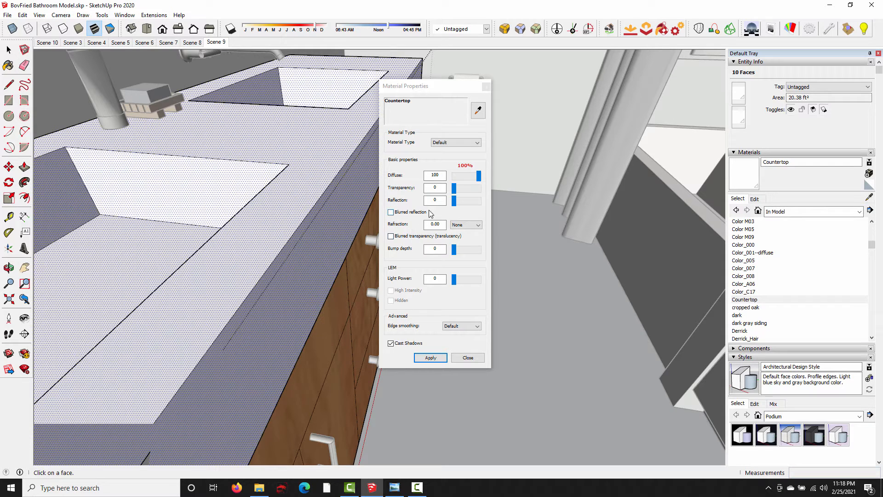
pyautogui.doubleClick(439, 200)
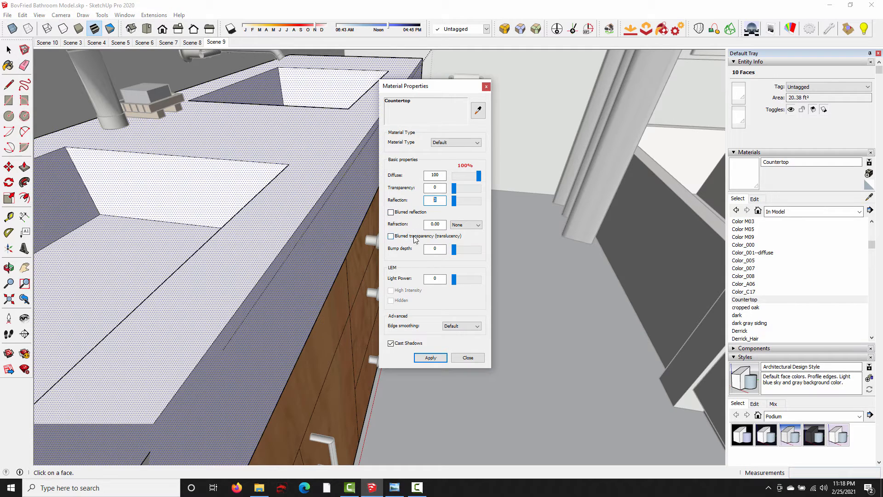
pyautogui.write('9')
pyautogui.click(429, 358)
# - Sample the vanity cabinet's cherrywood material, apply a blurred reflection of 8, and leave the material properties and the vanity group
pyautogui.moveTo(462, 95); pyautogui.dragTo(560, 83)
pyautogui.moveTo(366, 137); pyautogui.dragTo(361, 156, button='middle')
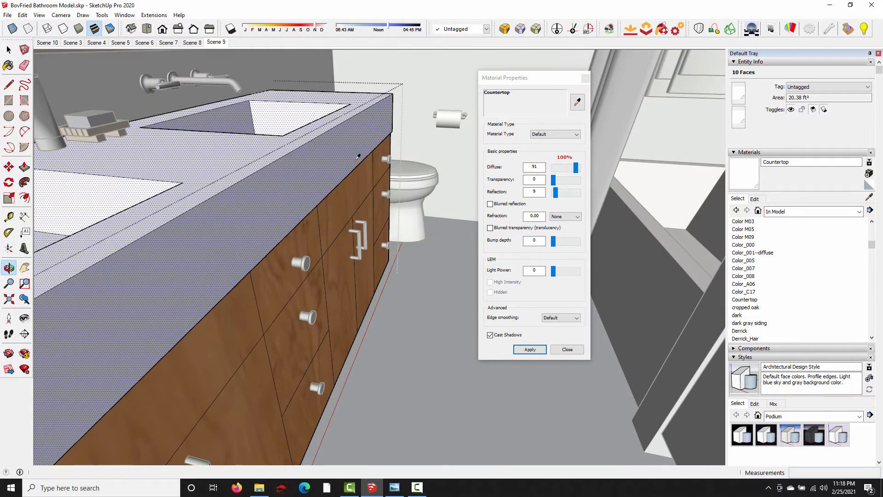
pyautogui.click(578, 104)
pyautogui.click(345, 197)
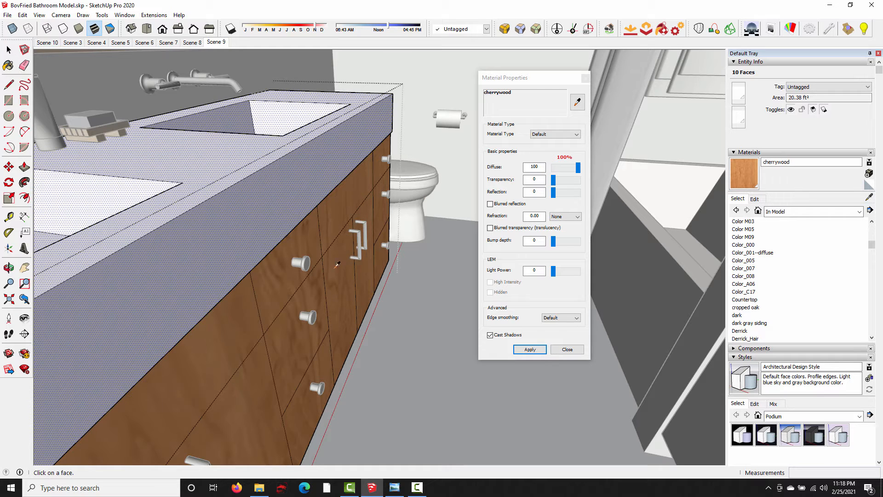
pyautogui.doubleClick(534, 191)
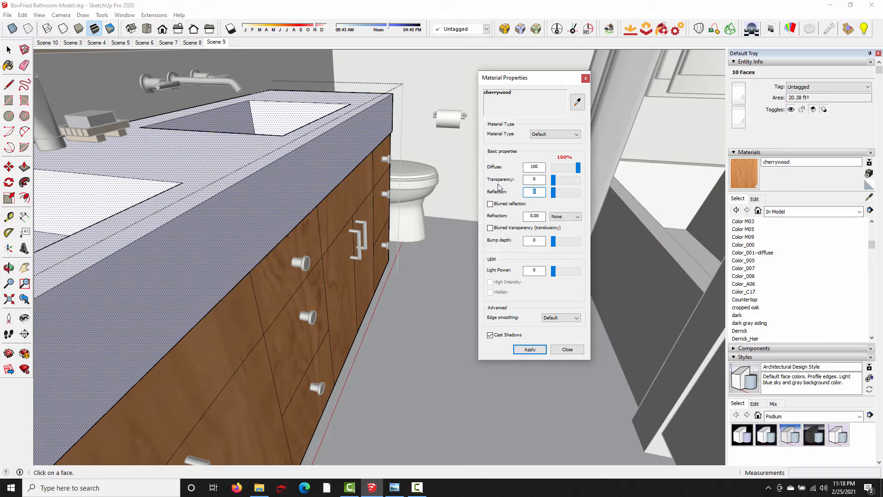
pyautogui.write('8')
pyautogui.click(530, 349)
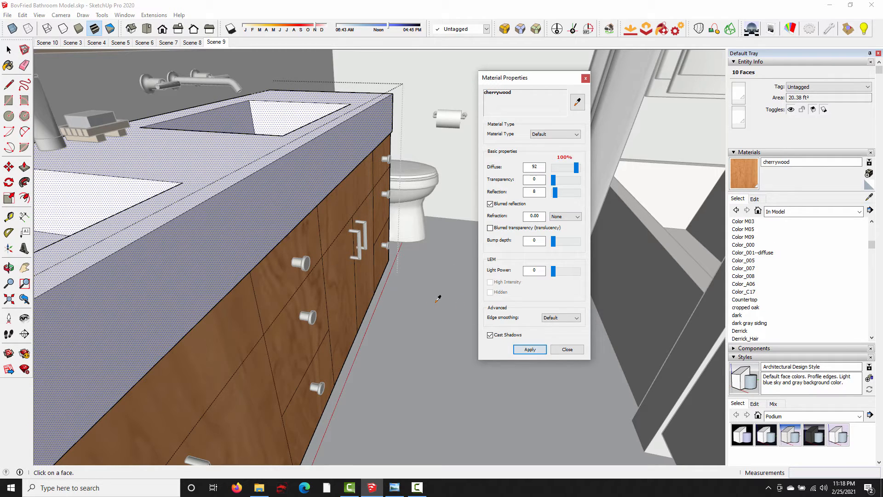
pyautogui.click(586, 78)
pyautogui.click(453, 309)
# - Sample the blue hexagonal floor tile's material and apply a bump depth of 12 with a blurred reflection of 12
pyautogui.moveTo(442, 236); pyautogui.dragTo(493, 264, button='middle')
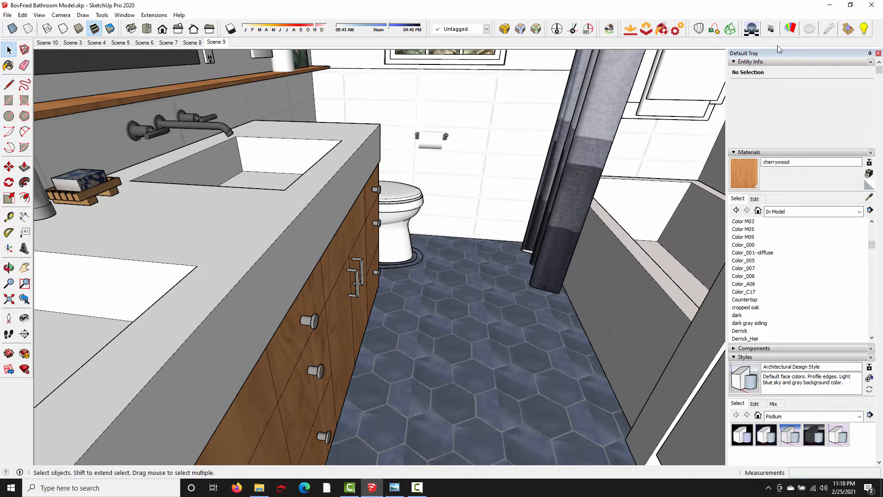
pyautogui.click(790, 28)
pyautogui.click(577, 101)
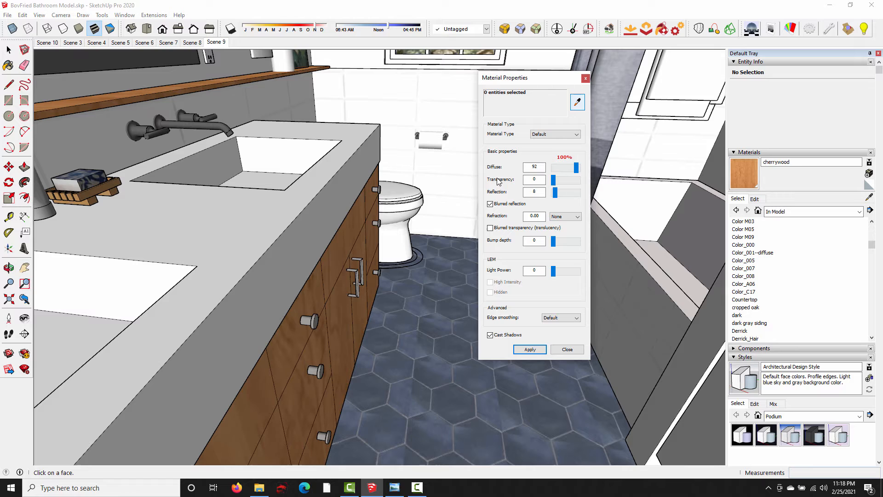
pyautogui.click(451, 298)
pyautogui.doubleClick(534, 240)
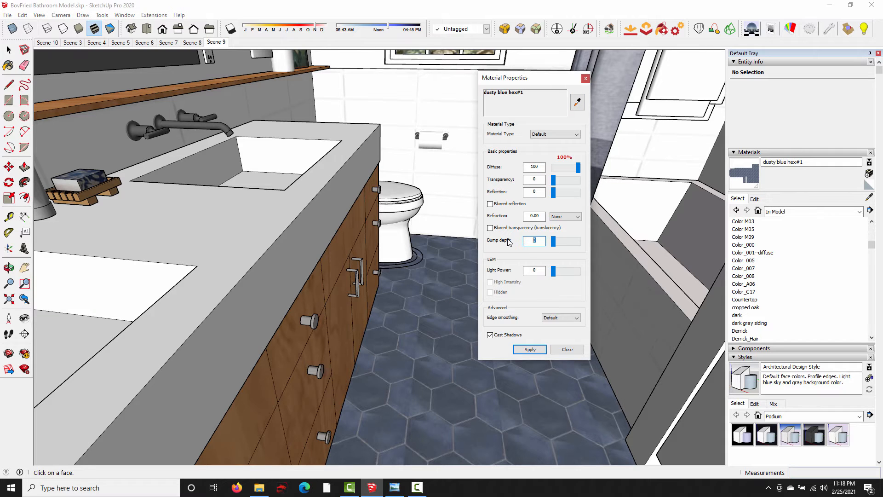
pyautogui.write('12')
pyautogui.doubleClick(537, 194)
pyautogui.write('12')
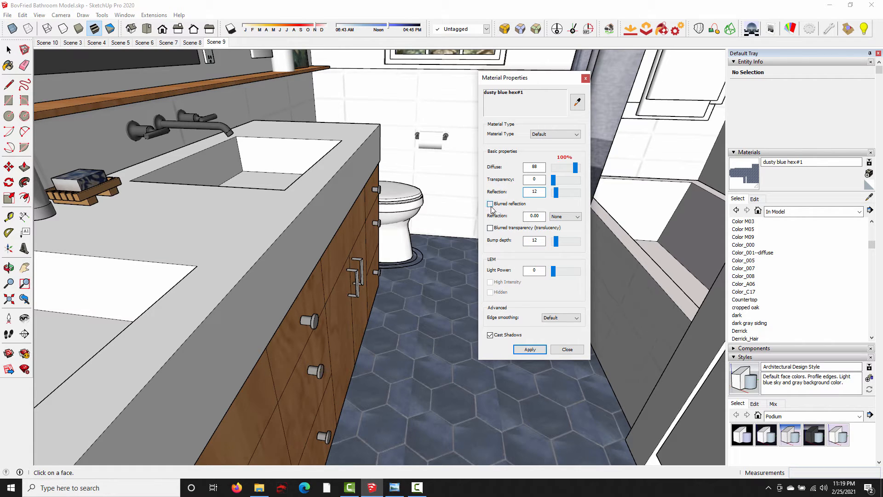
pyautogui.click(530, 350)
pyautogui.moveTo(429, 244); pyautogui.dragTo(321, 240, button='middle')
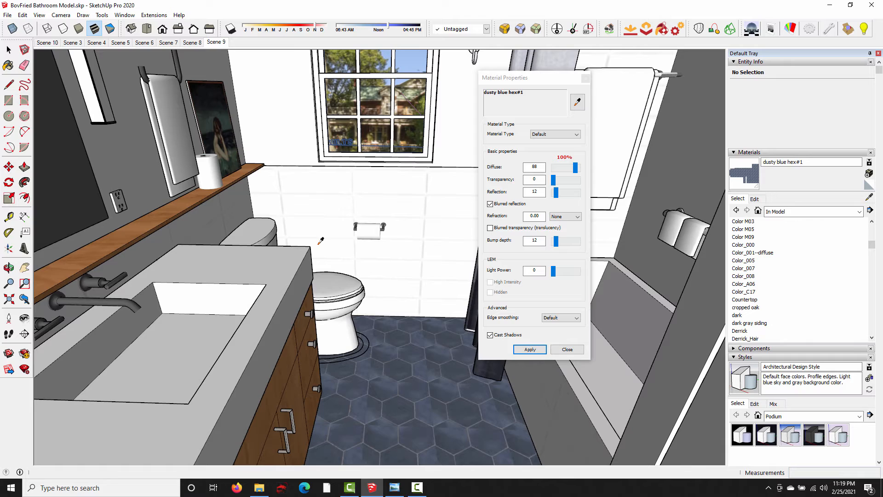
# - Sample the toilet's base material, then open the toilet group and select the bowl's connected geometry
pyautogui.moveTo(163, 144); pyautogui.dragTo(185, 160, button='middle')
pyautogui.scroll(1, 230, 238)
pyautogui.keyDown('alt'); pyautogui.click(365, 344); pyautogui.keyUp('alt')
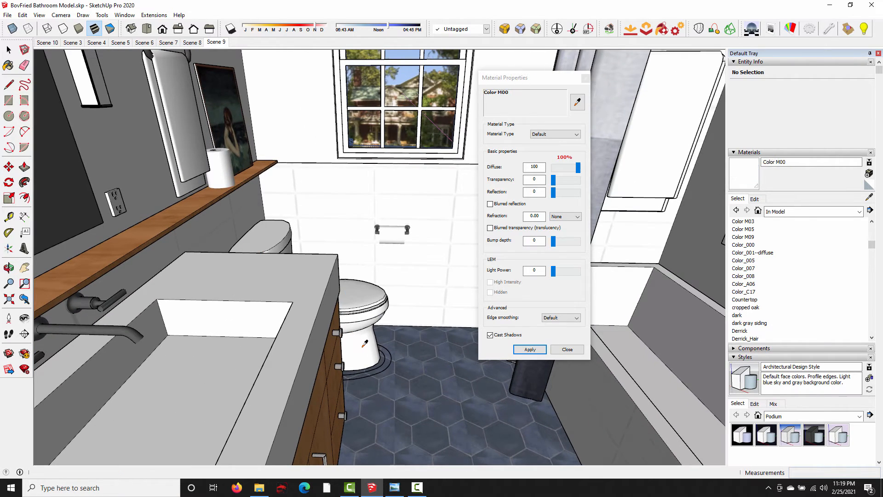
pyautogui.moveTo(399, 309); pyautogui.dragTo(354, 281, button='middle')
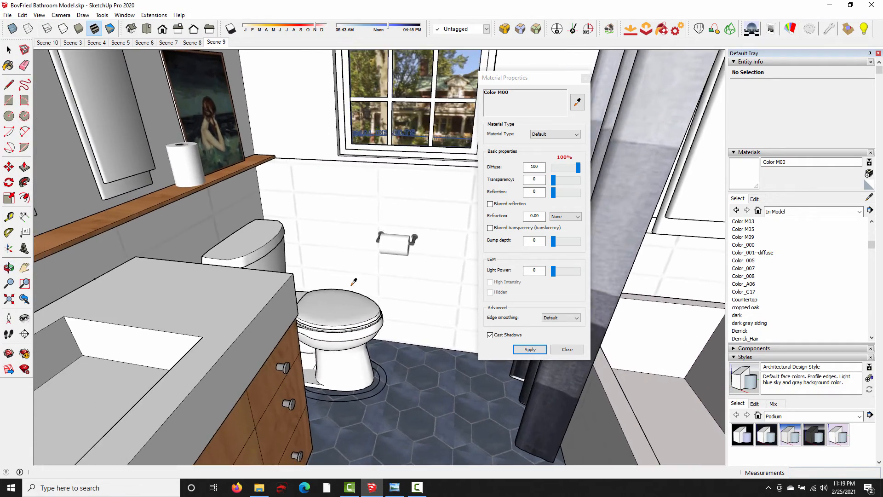
pyautogui.press('space')
pyautogui.click(353, 354)
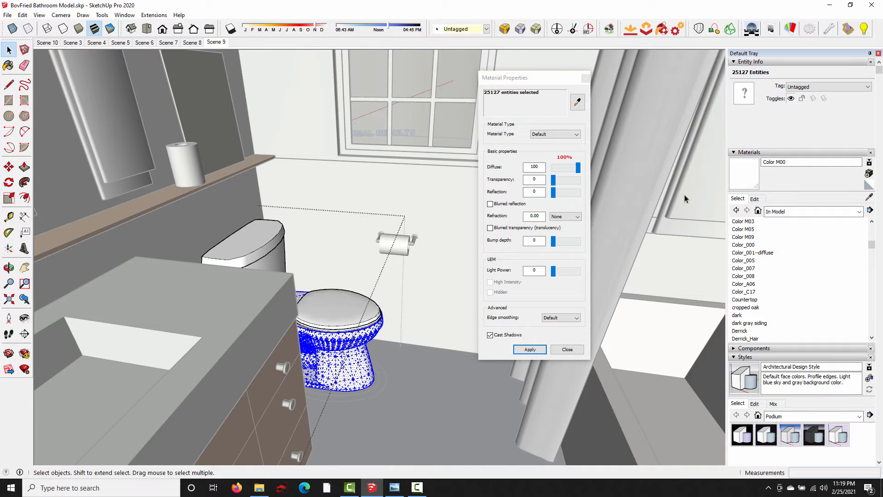
# - Create a new material named Porcelain and apply a reflection of 12 to it
pyautogui.click(869, 173)
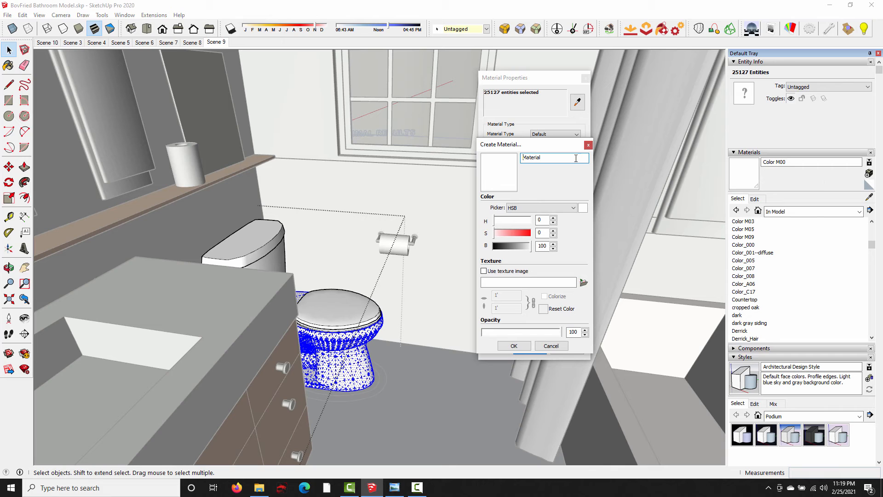
pyautogui.write('Porcelain')
pyautogui.click(525, 349)
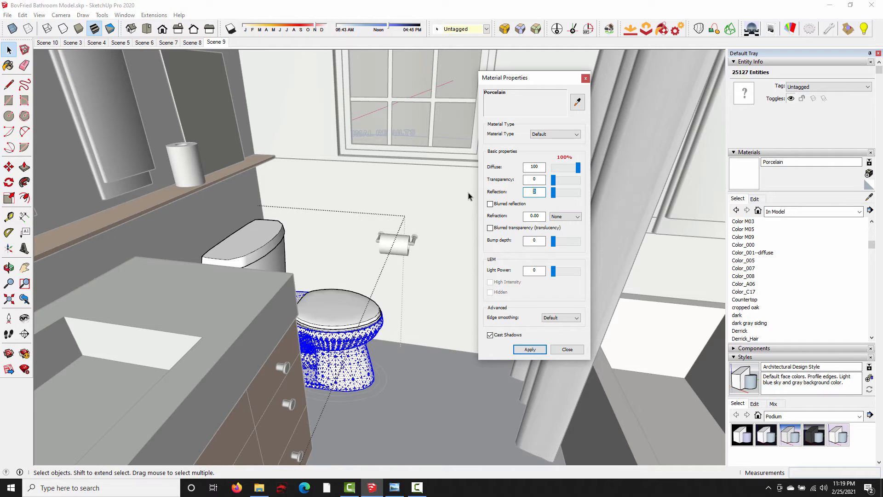
pyautogui.write('12')
pyautogui.click(533, 350)
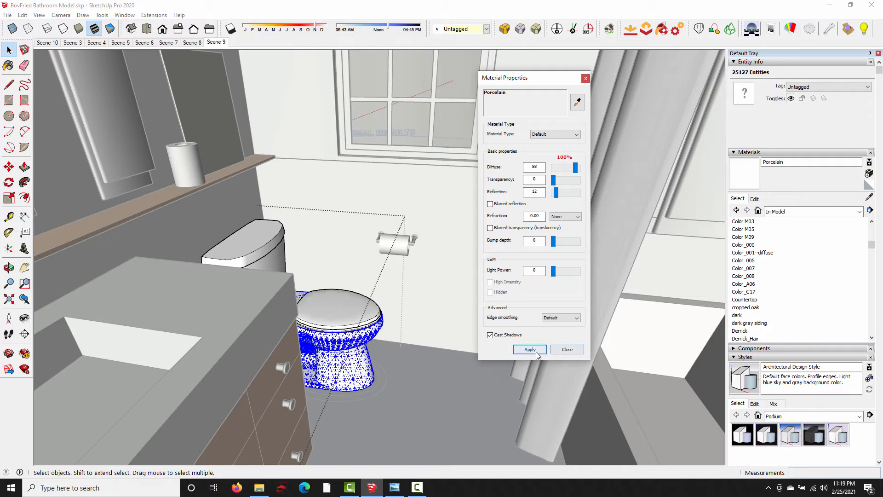
# - Select the toilet's lid, seat, bowl and tank geometry, paint it all with Porcelain, and leave the toilet group
pyautogui.click(9, 66)
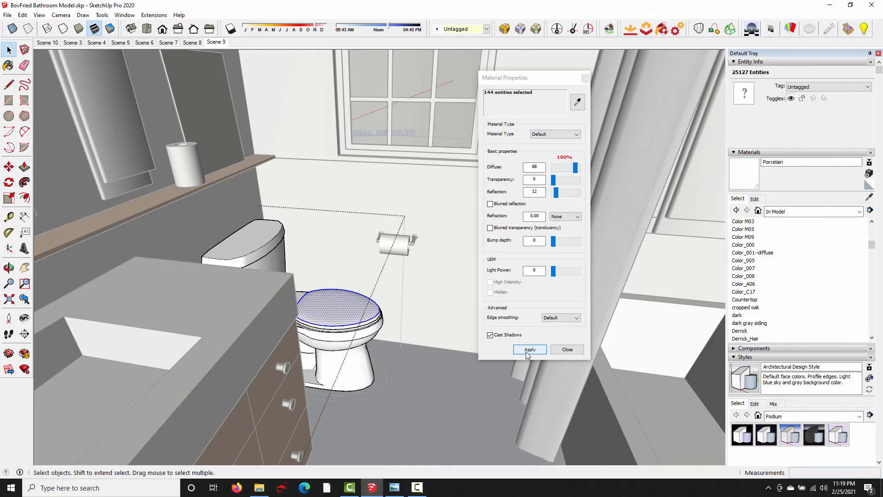
pyautogui.click(528, 351)
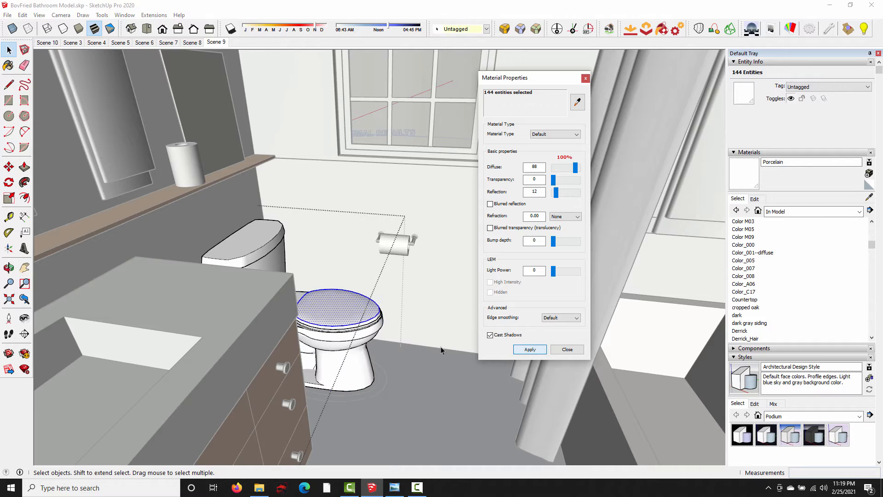
pyautogui.tripleClick(347, 318)
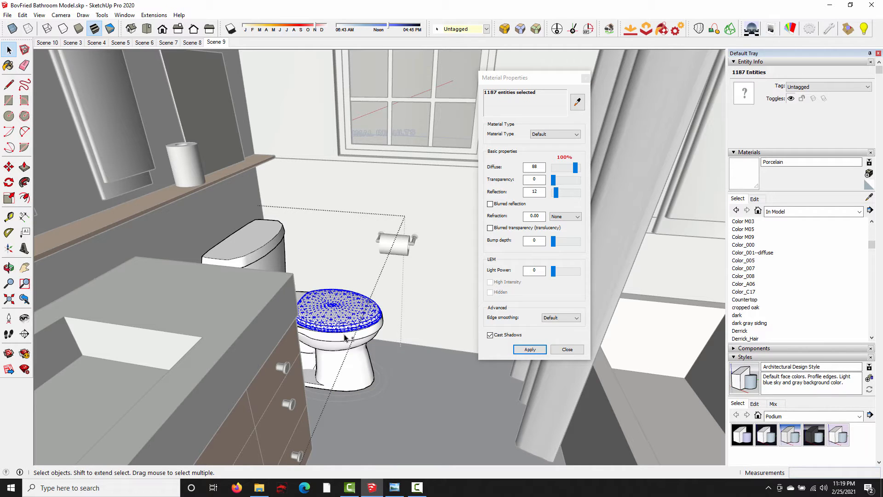
pyautogui.keyDown('shift'); pyautogui.tripleClick(344, 335); pyautogui.keyUp('shift')
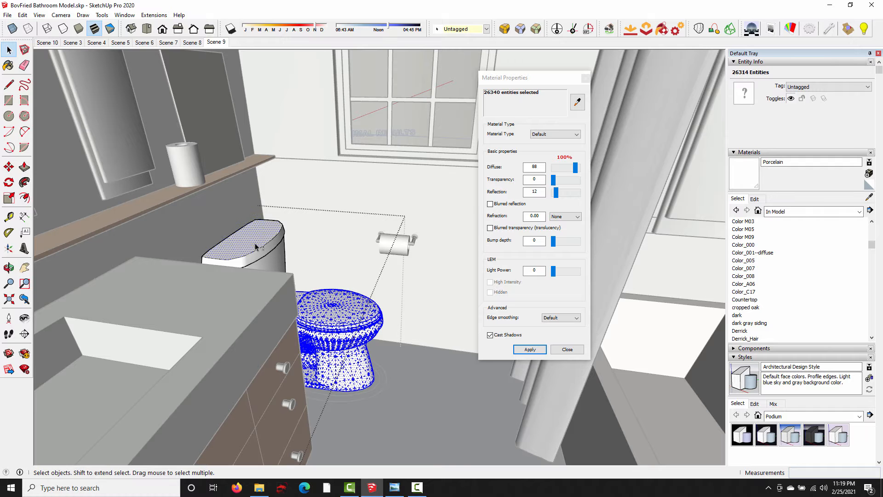
pyautogui.keyDown('shift'); pyautogui.tripleClick(272, 260); pyautogui.keyUp('shift')
pyautogui.click(7, 68)
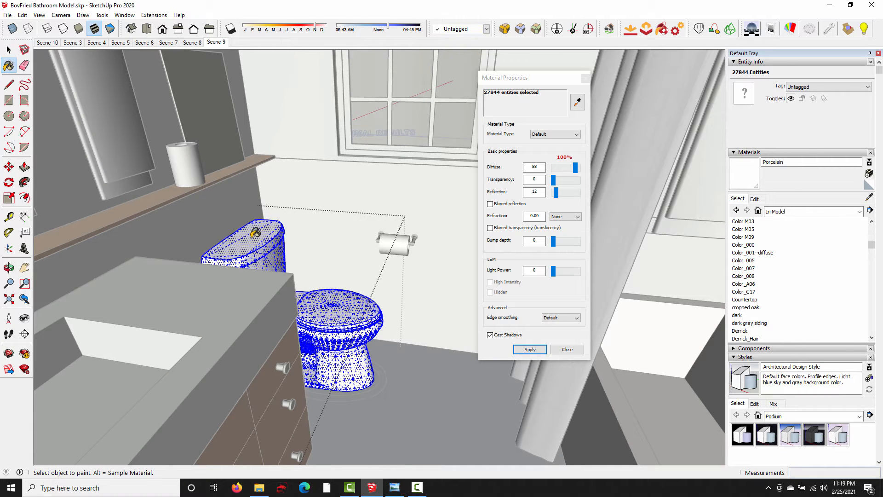
pyautogui.click(252, 237)
pyautogui.press('space')
pyautogui.click(400, 386)
pyautogui.moveTo(420, 361)
pyautogui.mouseDown(button='middle')
pyautogui.moveTo(430, 360)
pyautogui.moveTo(427, 321)
pyautogui.mouseUp(button='middle')
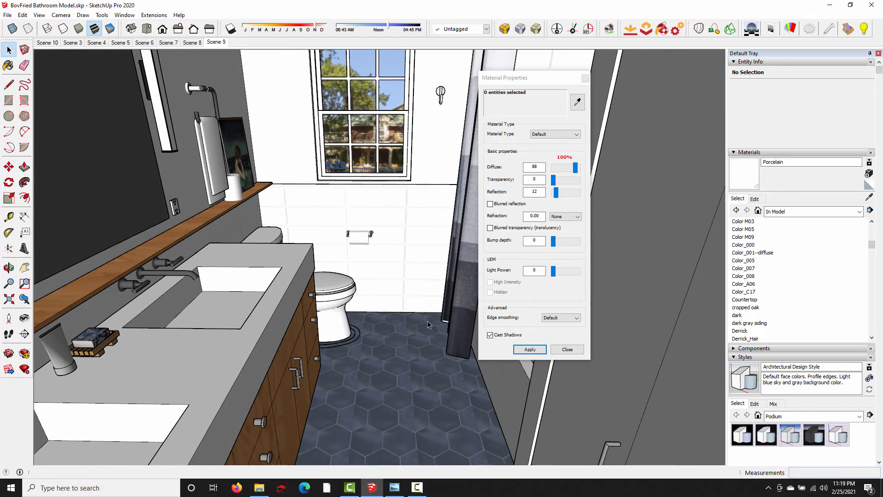
# - Return to Scene 10, sample the white wall tile's material and apply a blurred reflection of 6
pyautogui.click(47, 42)
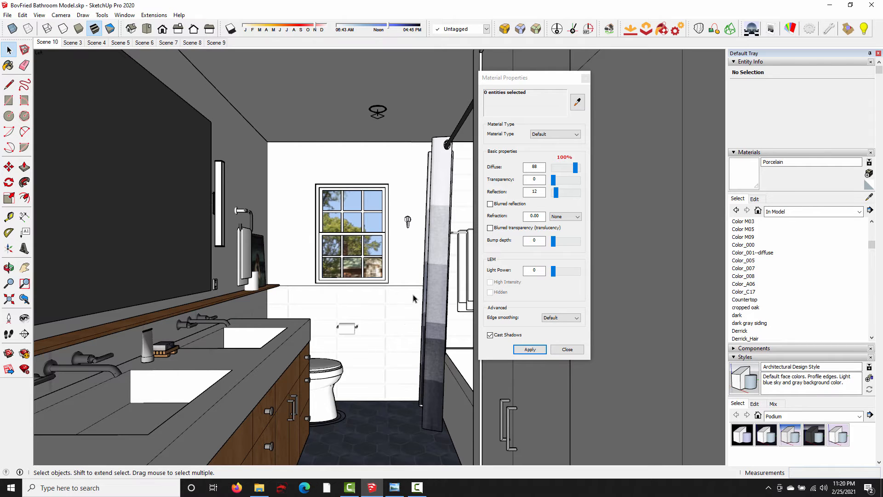
pyautogui.click(578, 102)
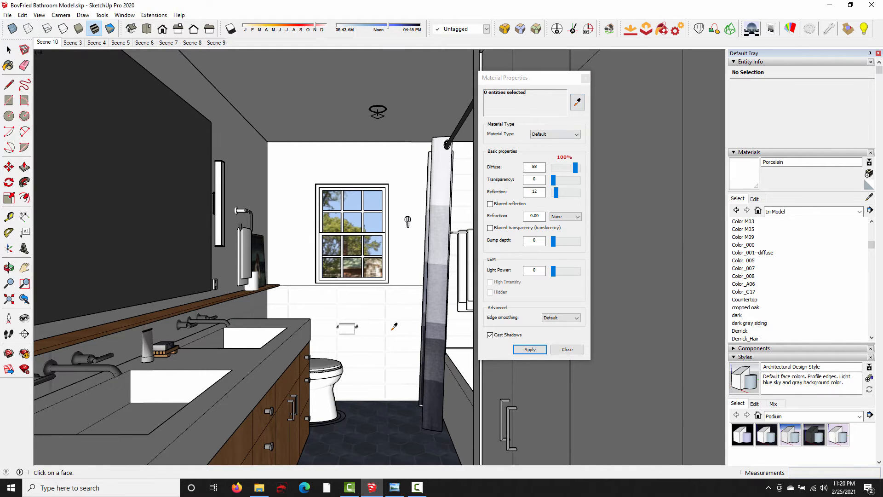
pyautogui.click(389, 344)
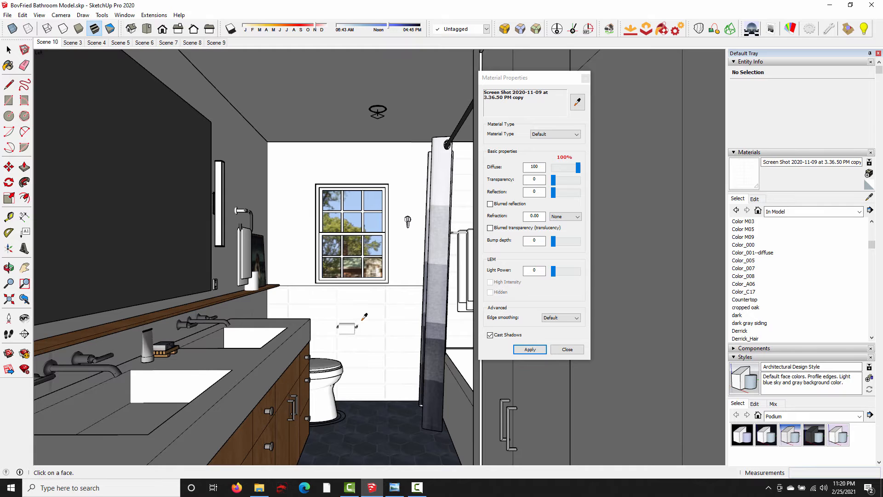
pyautogui.click(528, 241)
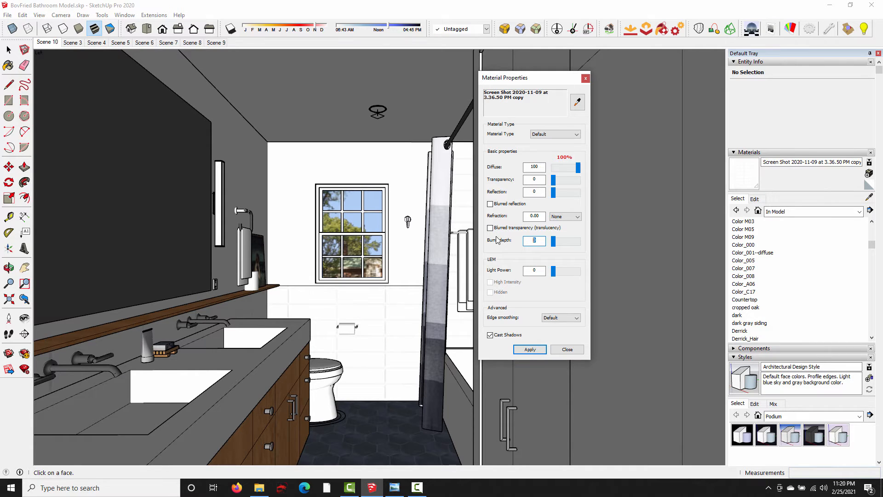
pyautogui.click(529, 192)
pyautogui.write('6')
pyautogui.click(490, 204)
pyautogui.click(539, 351)
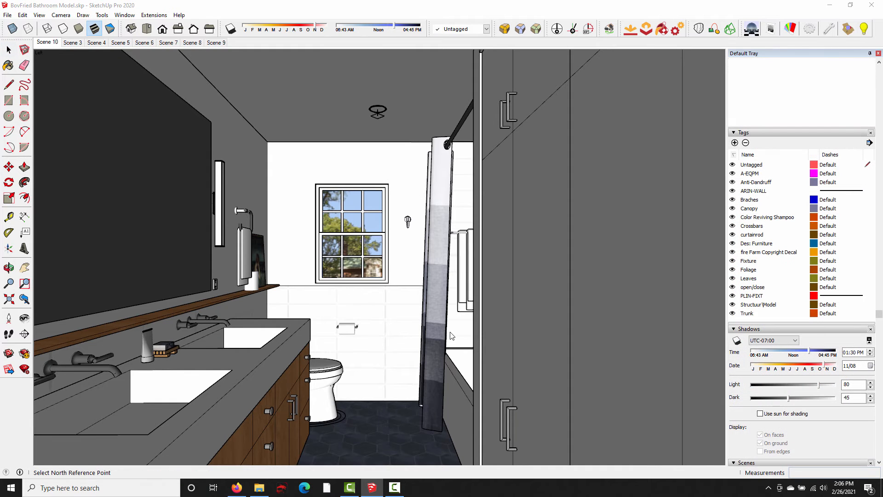
# - Review the Podium environment options and save them with the 3_Interior_default_1.0.5.pps preset
pyautogui.click(810, 33)
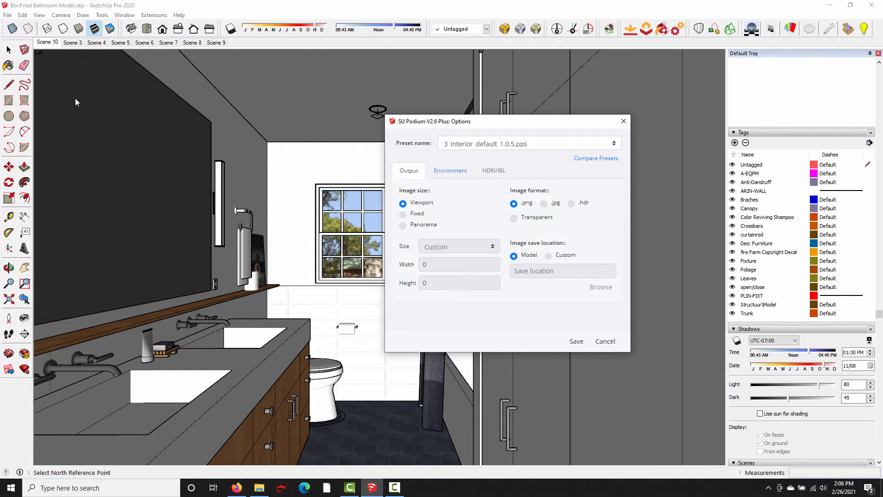
pyautogui.click(462, 176)
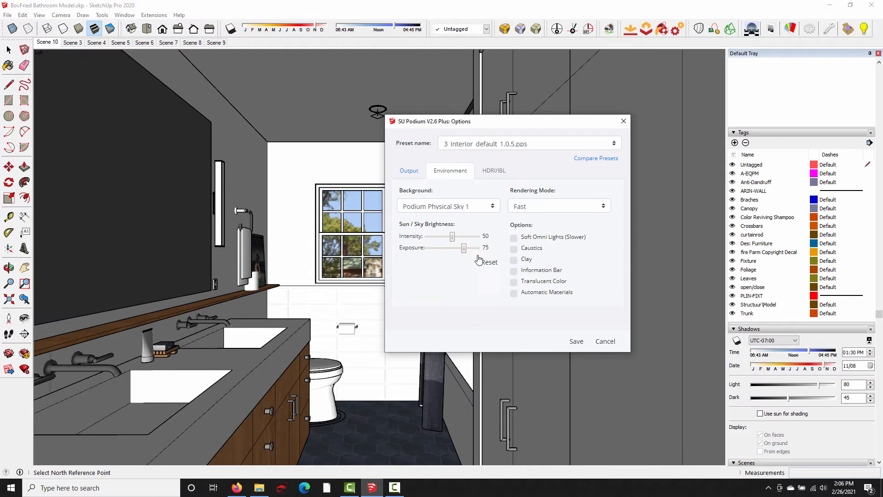
pyautogui.click(608, 146)
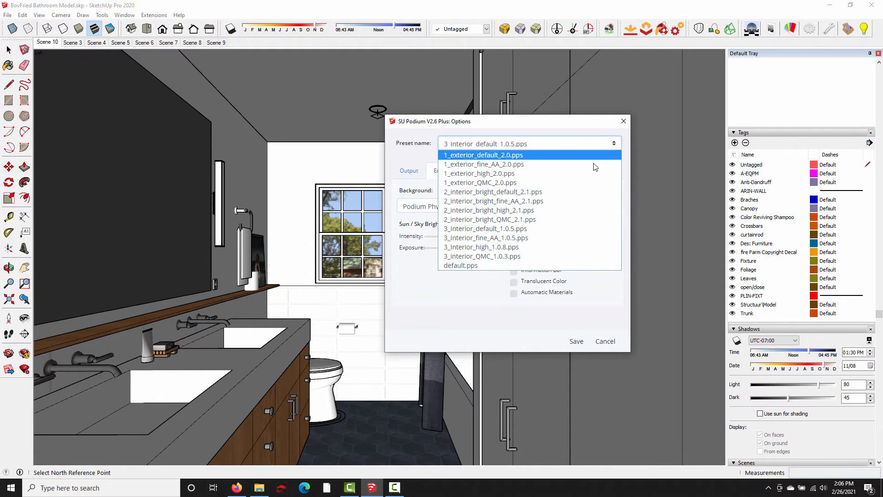
pyautogui.click(464, 230)
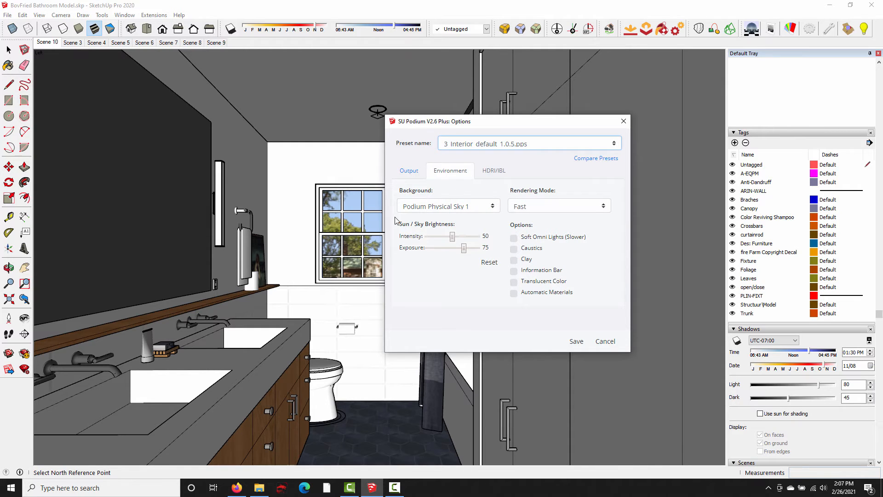
pyautogui.click(514, 238)
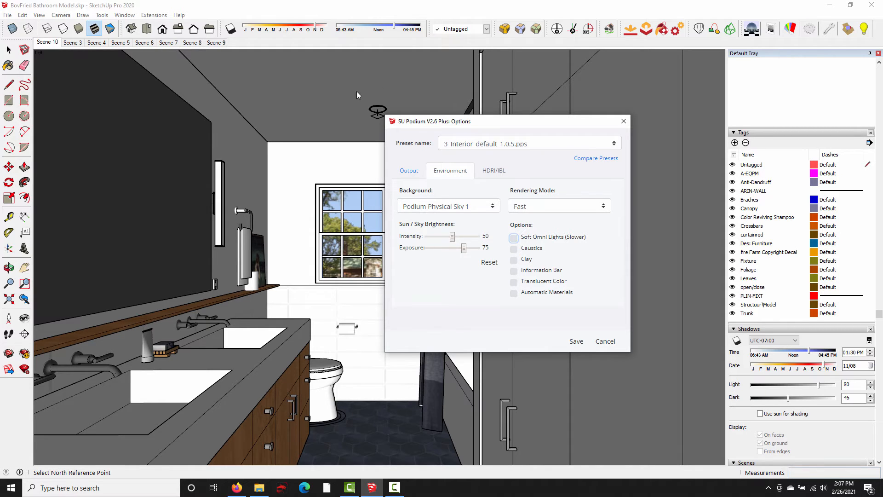
pyautogui.click(576, 341)
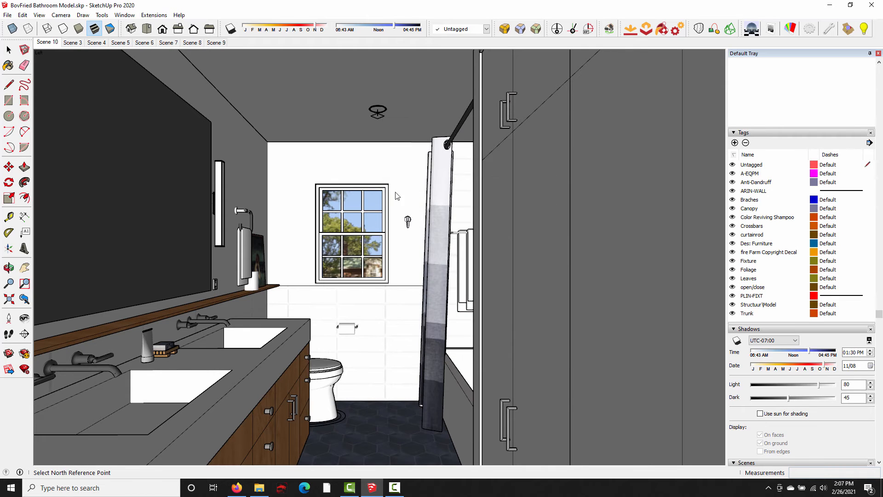
# - Render the Scene 10 view, show the finished image, and minimise the render and Podium Rendering Manager windows
pyautogui.click(751, 29)
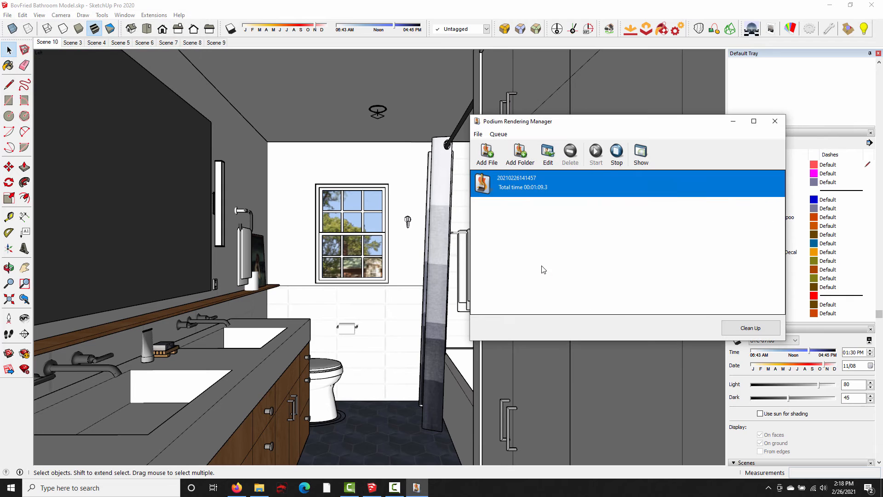
pyautogui.click(639, 156)
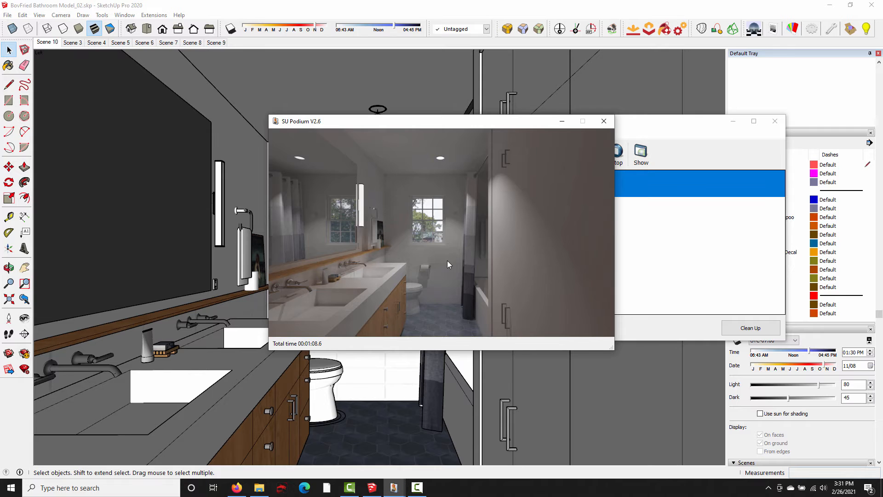
pyautogui.click(561, 121)
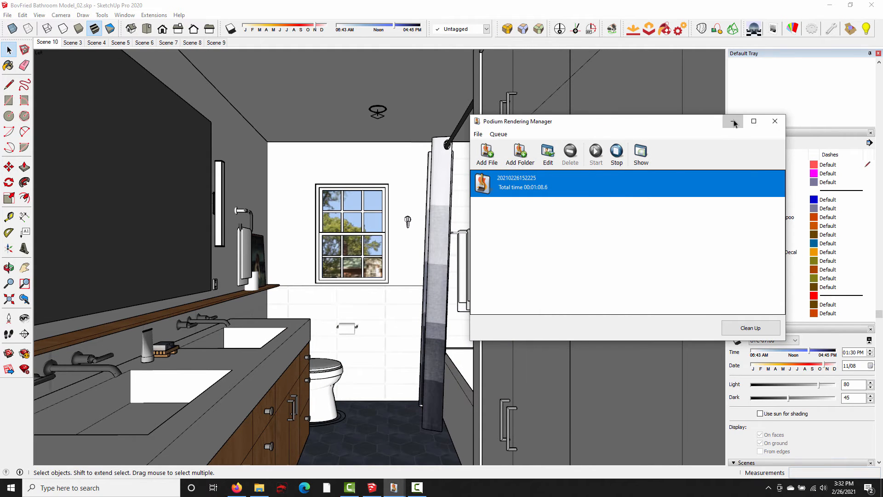
pyautogui.click(732, 121)
# - Open the tall cabinet's group beside the shower and select its four door faces
pyautogui.moveTo(566, 230)
pyautogui.mouseDown(button='middle')
pyautogui.moveTo(546, 222)
pyautogui.moveTo(558, 253)
pyautogui.moveTo(547, 259)
pyautogui.mouseUp(button='middle')
pyautogui.click(560, 253)
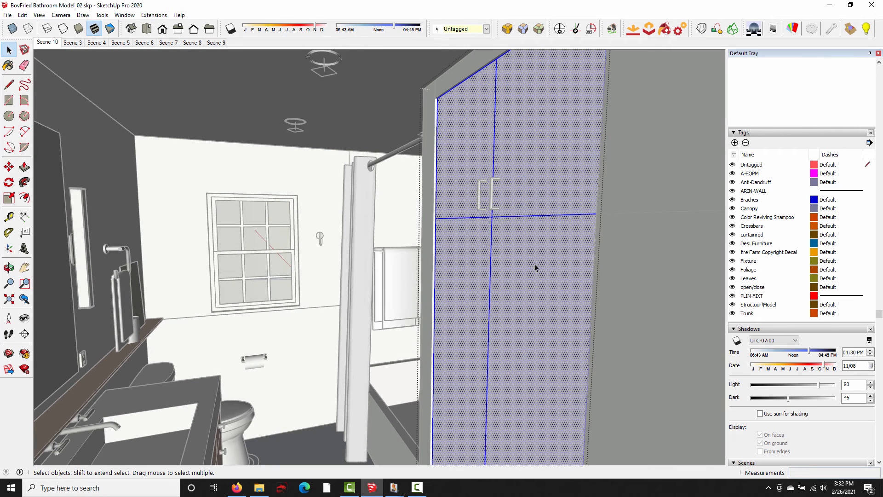
pyautogui.click(515, 293)
pyautogui.keyDown('ctrl'); pyautogui.click(470, 288); pyautogui.keyUp('ctrl')
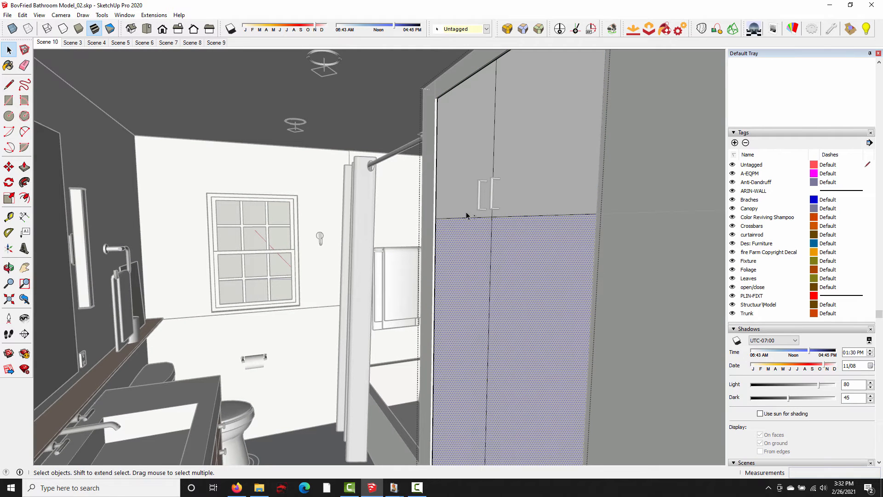
pyautogui.keyDown('ctrl'); pyautogui.click(462, 150); pyautogui.keyUp('ctrl')
pyautogui.keyDown('ctrl'); pyautogui.click(511, 154); pyautogui.keyUp('ctrl')
pyautogui.moveTo(470, 280); pyautogui.dragTo(528, 222, button='middle')
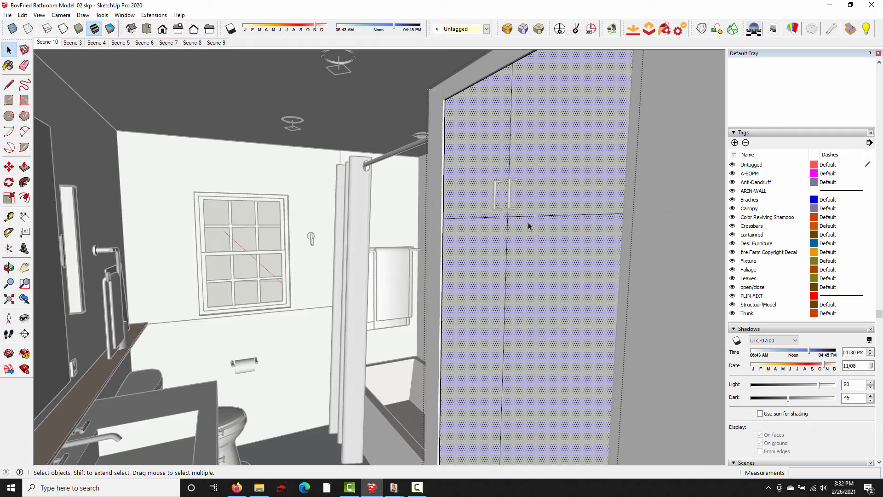
# - Select only the tall cabinet's lower-right door face and offset its outline inward by 2 mm
pyautogui.click(547, 258)
pyautogui.moveTo(547, 257); pyautogui.dragTo(526, 281, button='middle')
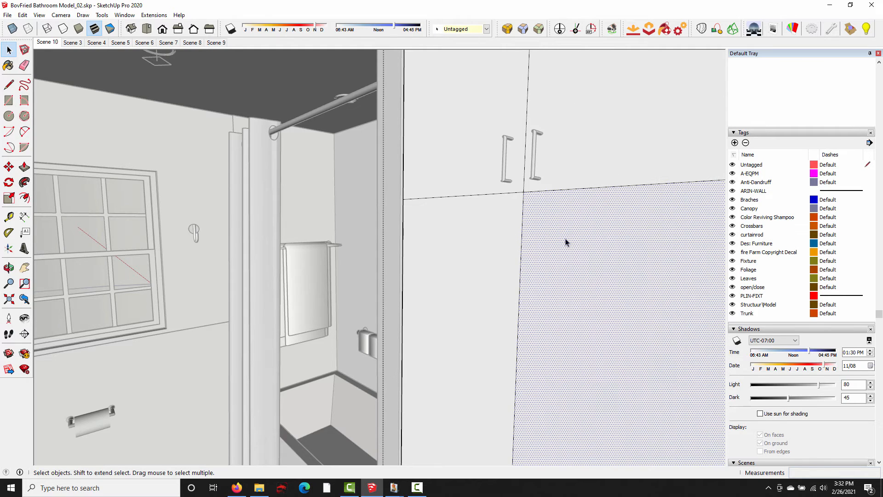
pyautogui.moveTo(566, 241); pyautogui.dragTo(529, 244, button='middle')
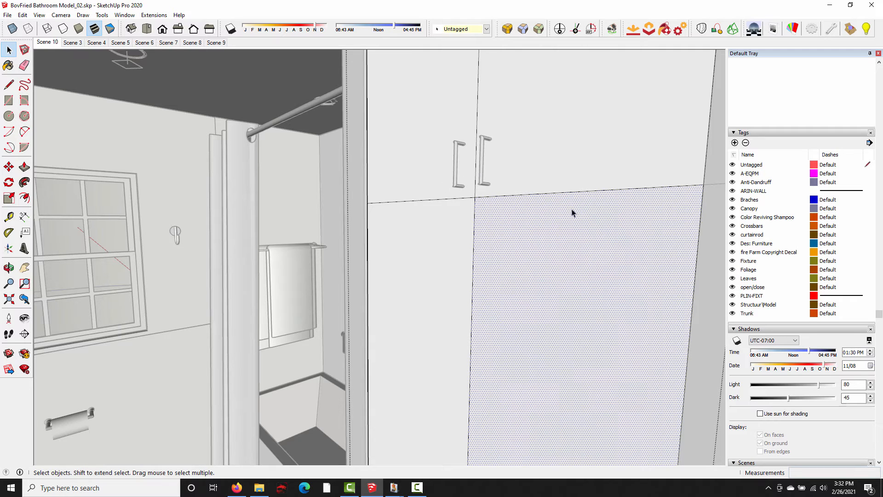
pyautogui.moveTo(527, 220); pyautogui.dragTo(456, 225, button='middle')
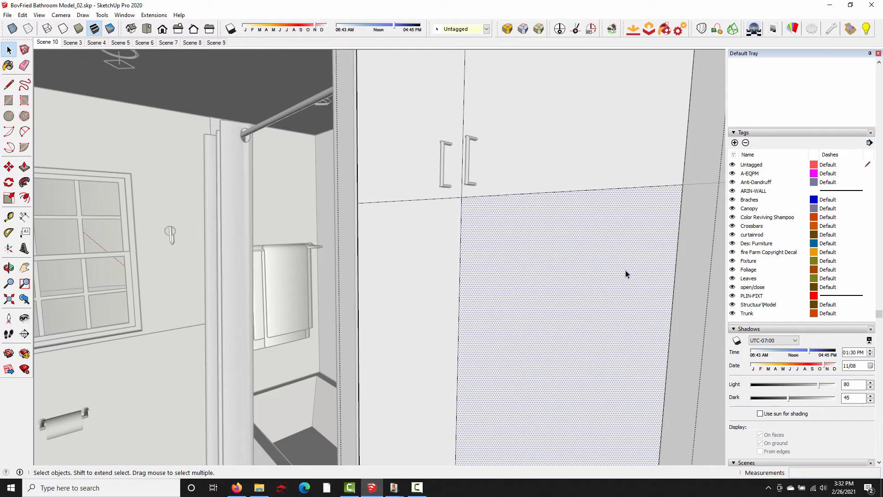
pyautogui.click(24, 198)
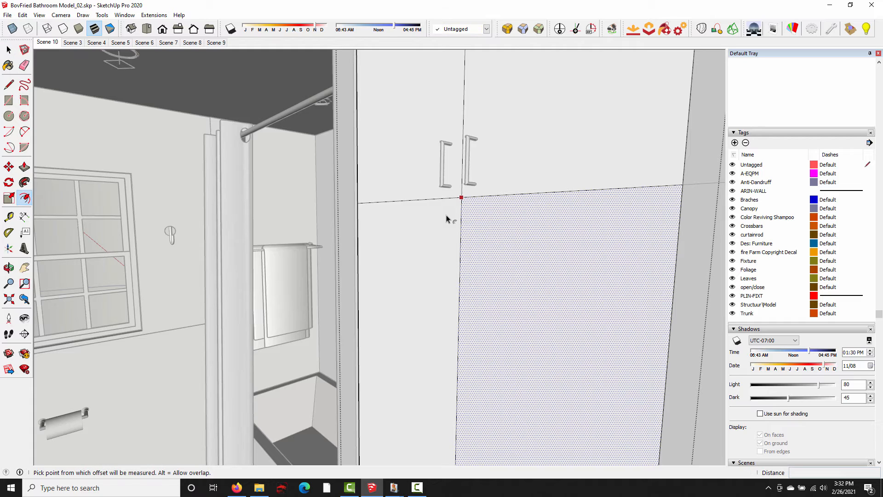
pyautogui.click(486, 197)
pyautogui.click(474, 213)
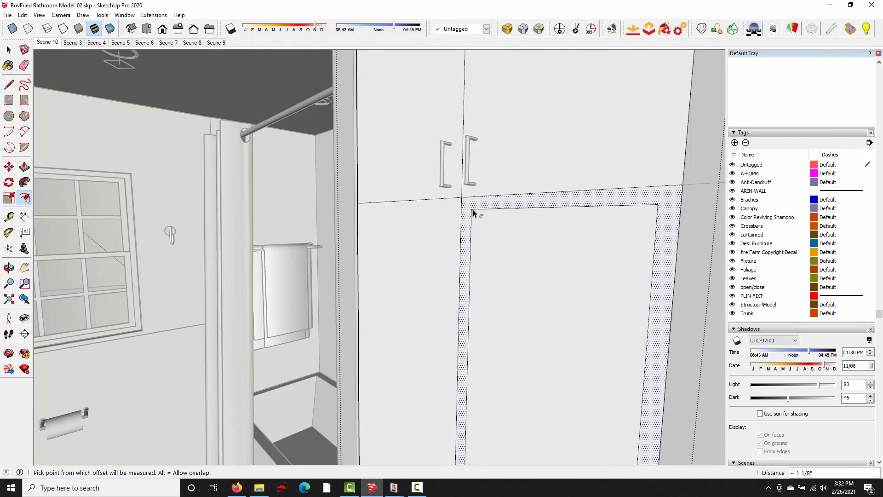
pyautogui.hotkey('ctrl', 'z')
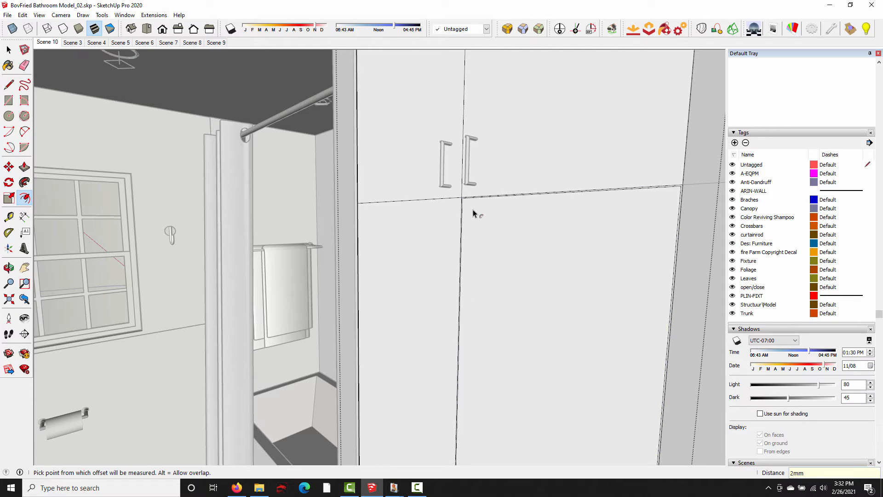
# - Repeat the 2 mm inward offset on the tall cabinet's remaining door faces
pyautogui.doubleClick(502, 181)
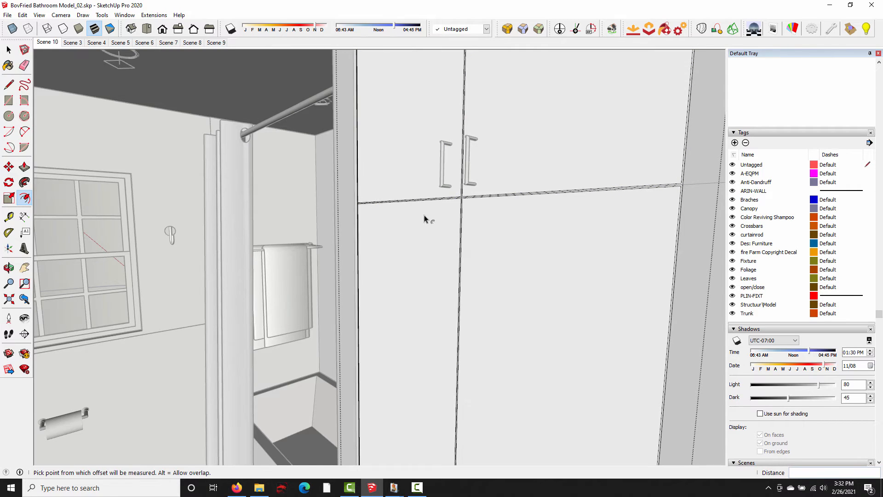
pyautogui.scroll(5, 492, 267)
pyautogui.scroll(6, 483, 184)
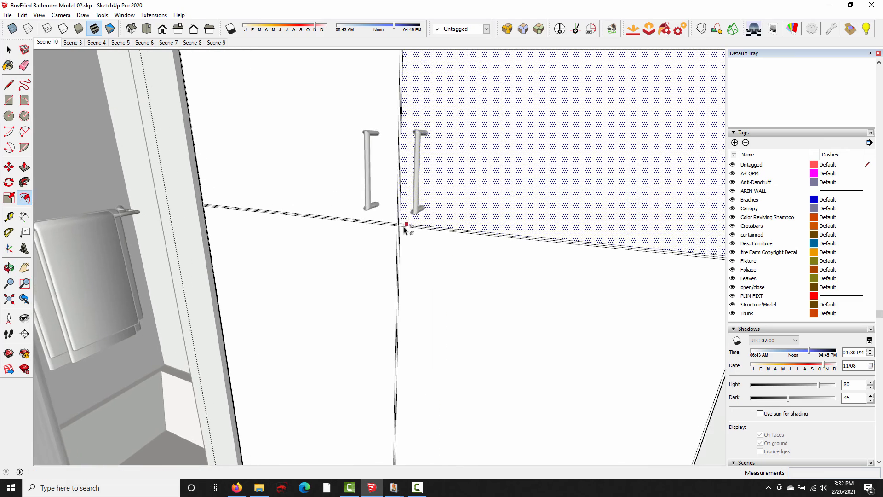
# - Recess the narrow strips between the tall cabinet's four doors by 5/16" with Push/Pull to form gaps
pyautogui.moveTo(402, 232); pyautogui.dragTo(499, 221, button='middle')
pyautogui.press('p')
pyautogui.click(363, 222)
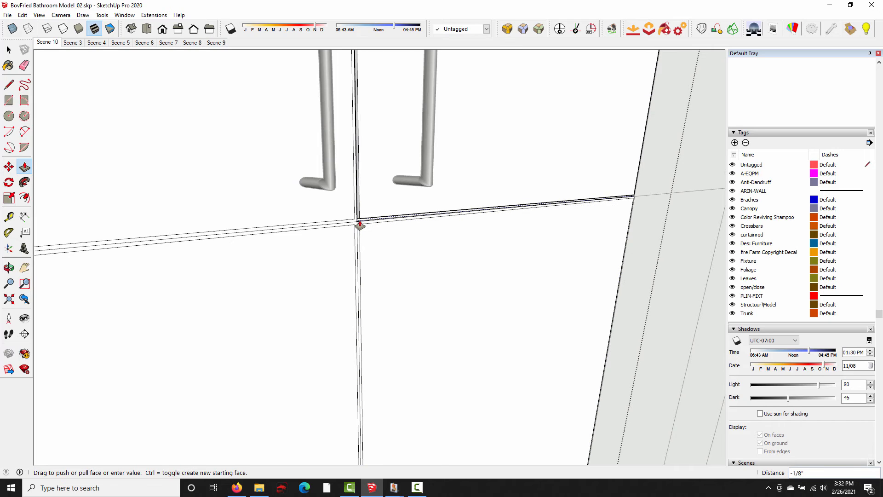
pyautogui.click(358, 224)
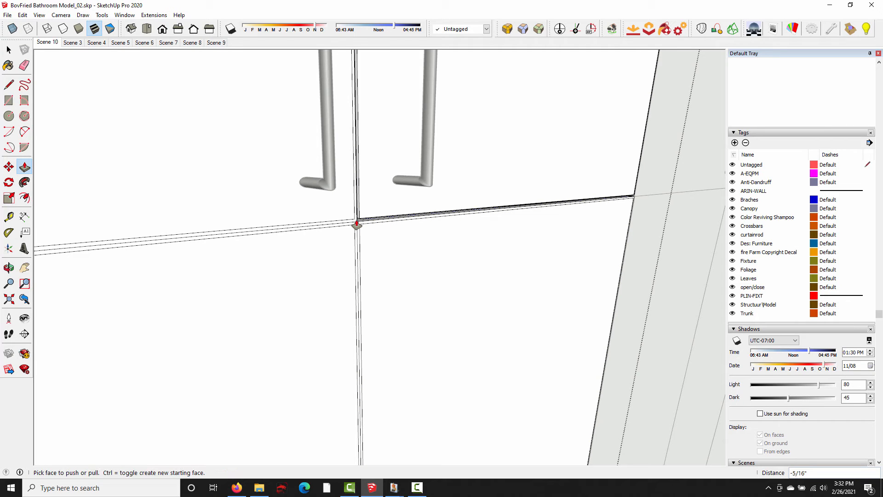
pyautogui.click(357, 226)
pyautogui.click(355, 227)
pyautogui.click(357, 236)
pyautogui.click(356, 235)
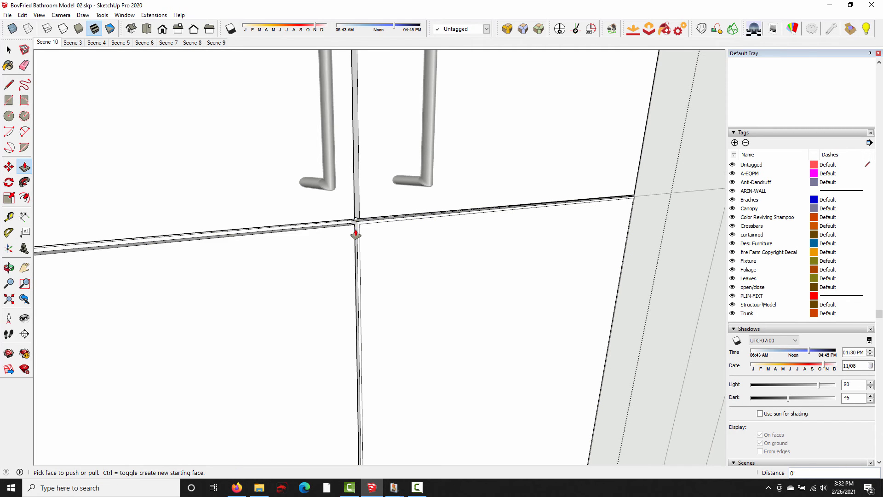
pyautogui.moveTo(406, 278)
pyautogui.mouseDown(button='middle')
pyautogui.moveTo(247, 248)
pyautogui.moveTo(418, 282)
pyautogui.moveTo(321, 305)
pyautogui.moveTo(601, 284)
pyautogui.moveTo(420, 258)
pyautogui.moveTo(473, 260)
pyautogui.moveTo(419, 269)
pyautogui.mouseUp(button='middle')
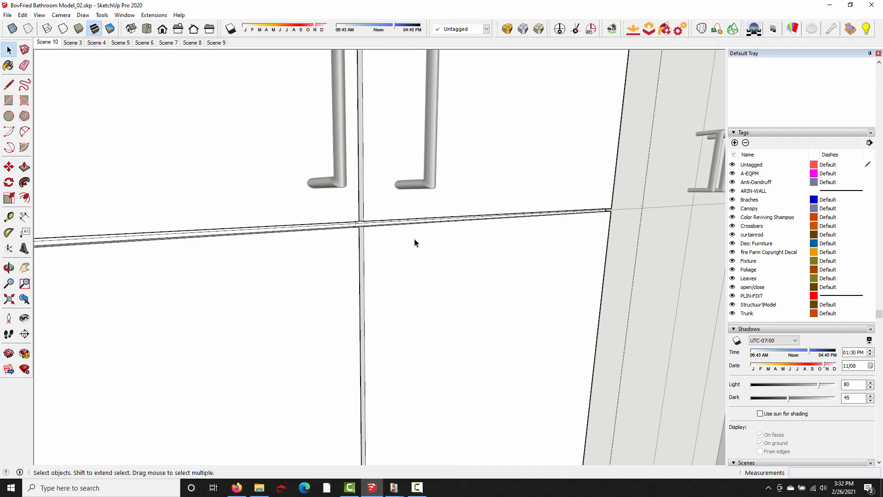
pyautogui.keyDown('shift'); pyautogui.moveTo(547, 222); pyautogui.dragTo(502, 228, button='middle'); pyautogui.keyUp('shift')
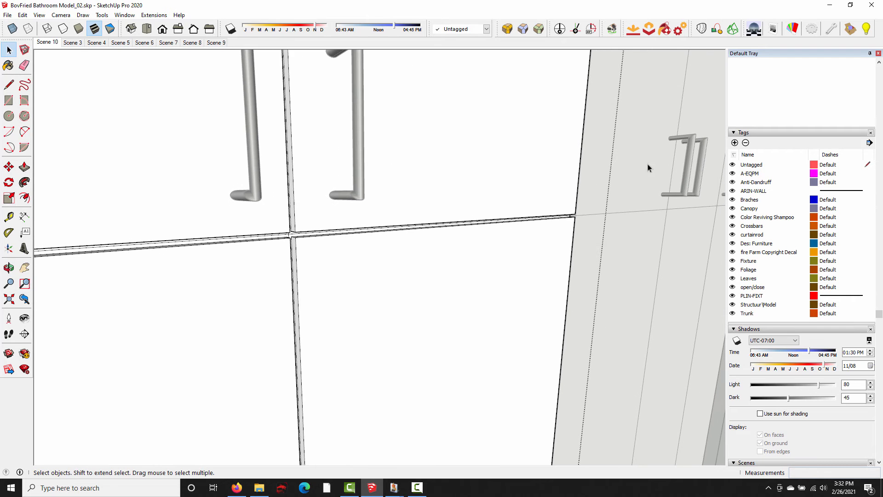
pyautogui.moveTo(664, 305); pyautogui.dragTo(154, 396, button='middle')
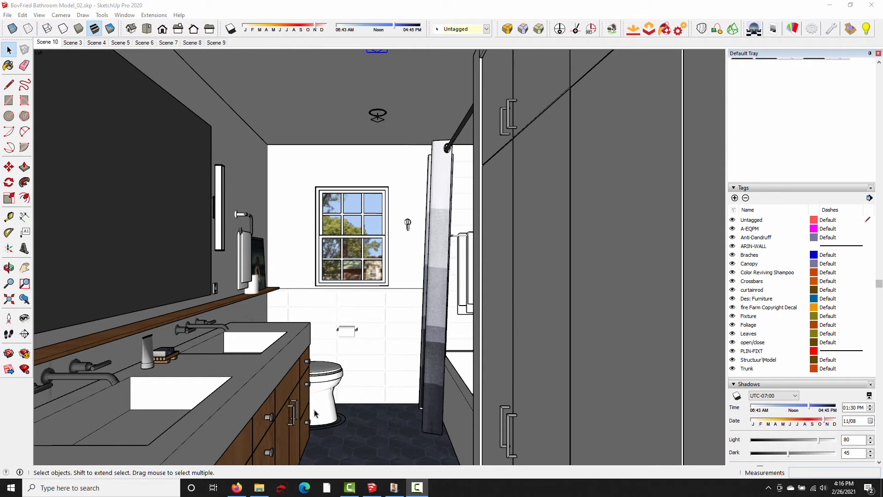
pyautogui.click(394, 488)
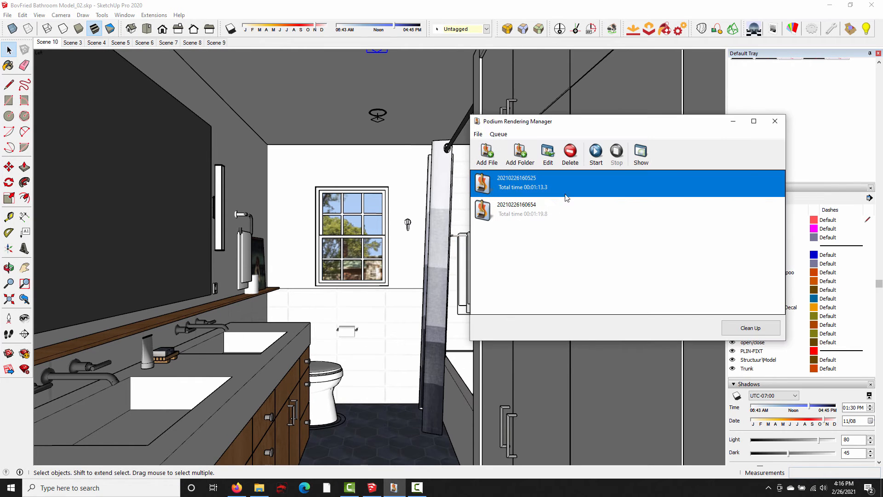
pyautogui.doubleClick(617, 173)
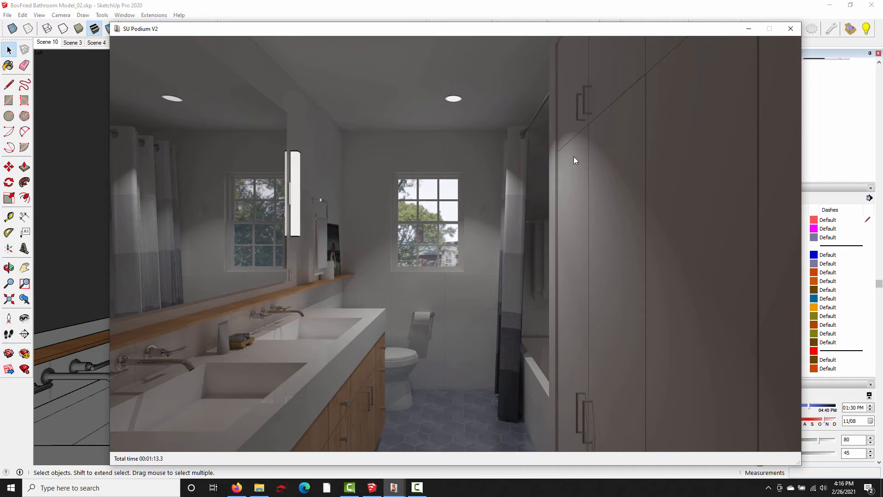
pyautogui.click(796, 29)
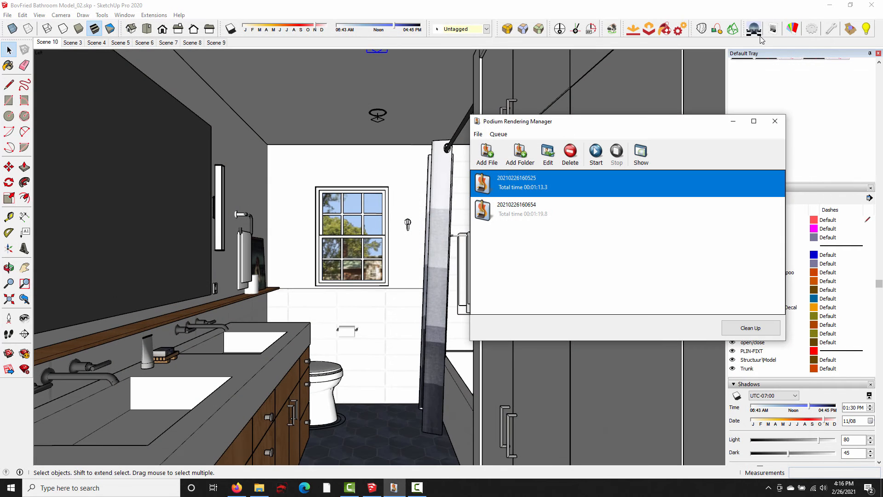
# - Review the Podium output and environment options, including background, rendering mode and sun/sky brightness, and dismiss them without saving
pyautogui.click(812, 29)
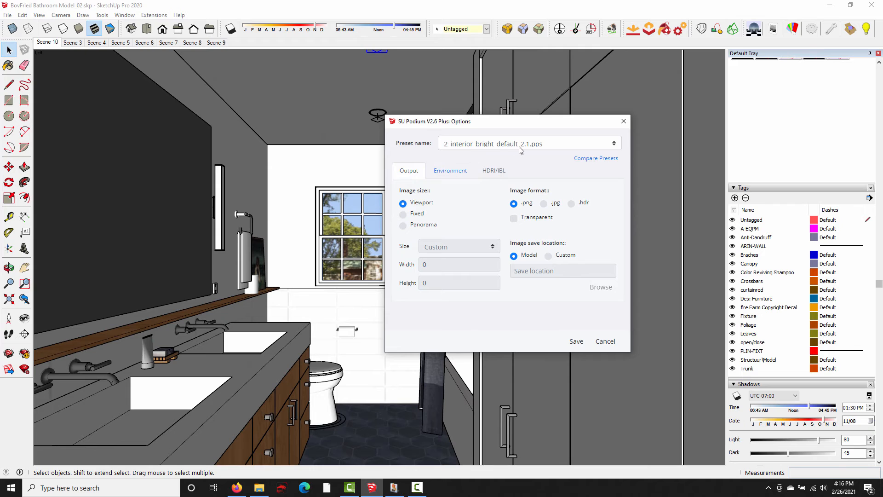
pyautogui.click(460, 174)
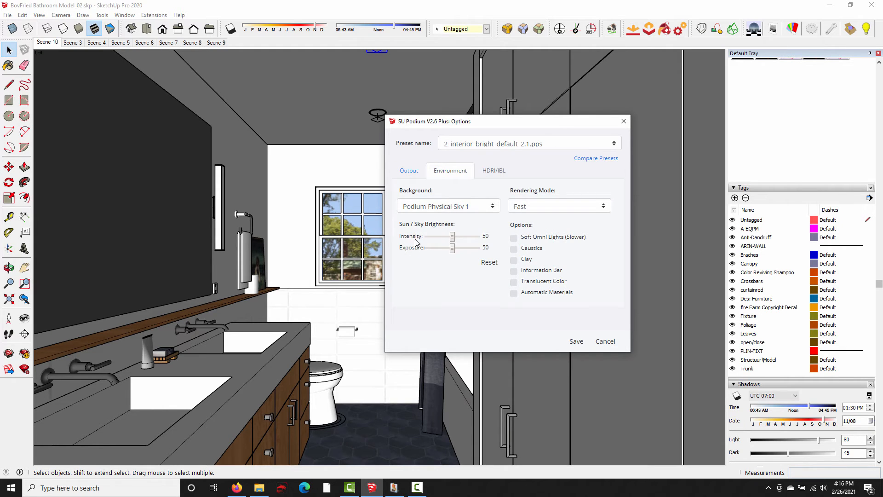
pyautogui.click(623, 122)
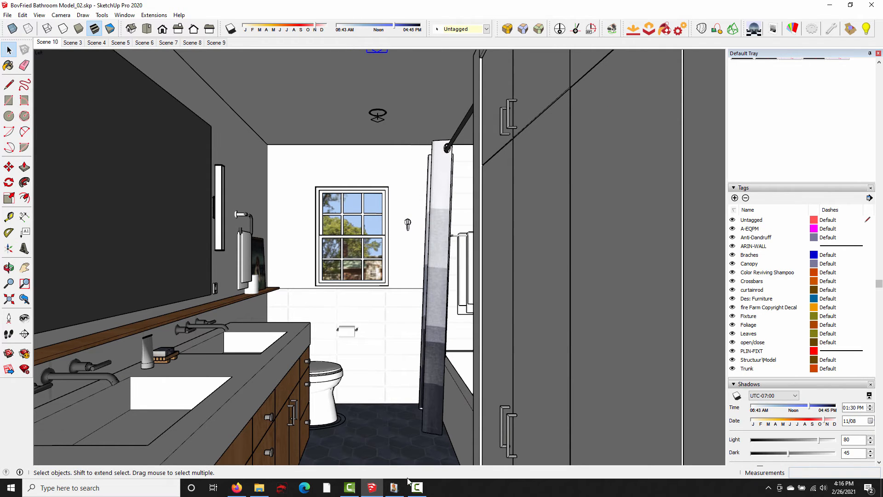
pyautogui.click(394, 487)
pyautogui.click(568, 216)
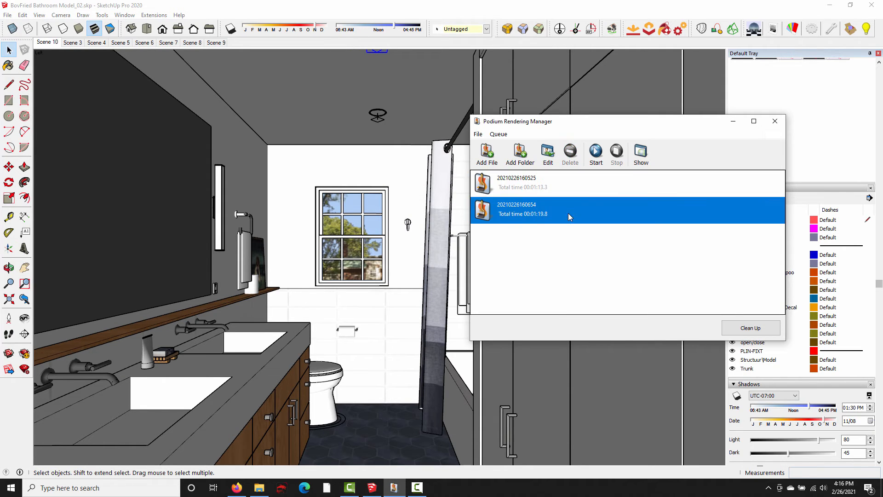
pyautogui.click(639, 161)
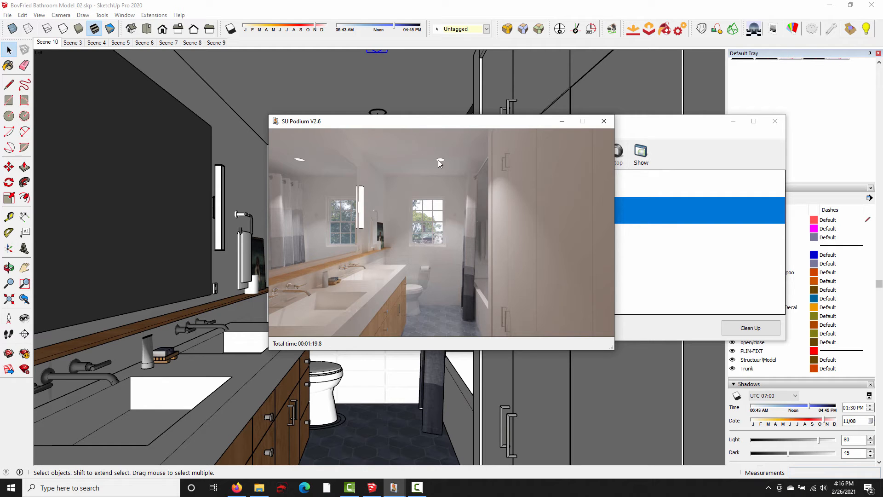
pyautogui.click(562, 121)
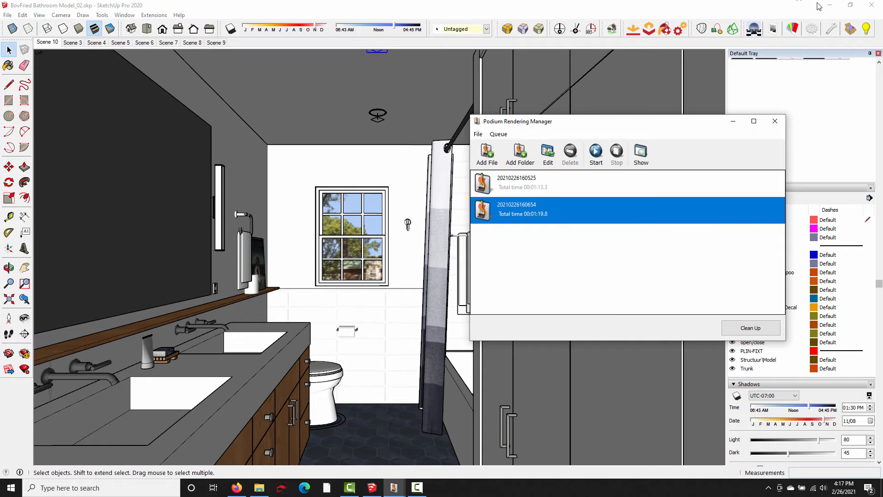
# - Review the Podium spot light settings and the material properties of the dusty blue hex#1 floor tile
pyautogui.click(866, 29)
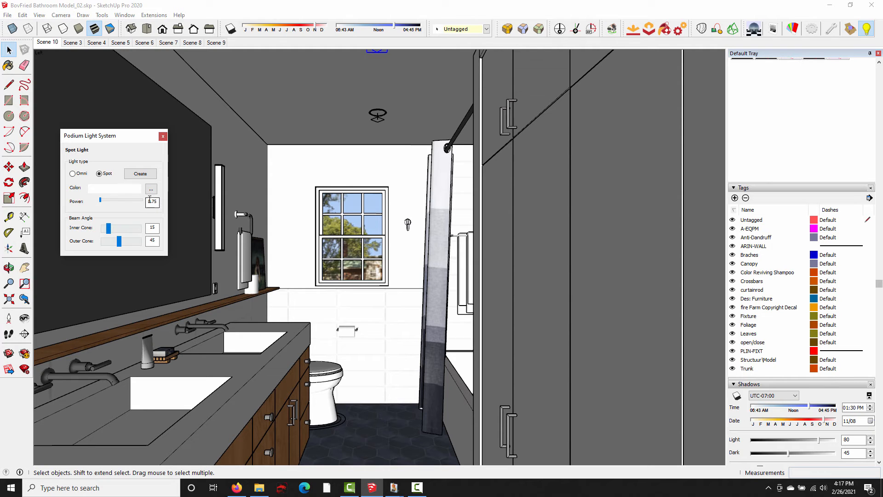
pyautogui.click(163, 136)
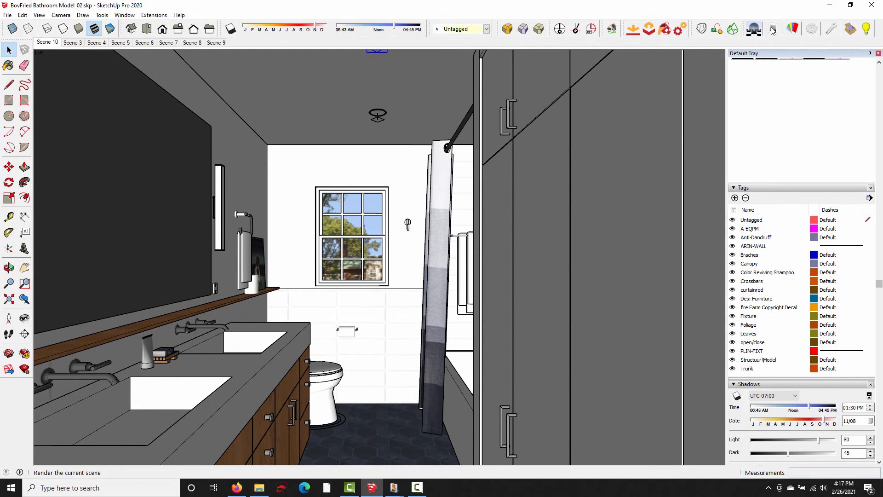
pyautogui.click(790, 28)
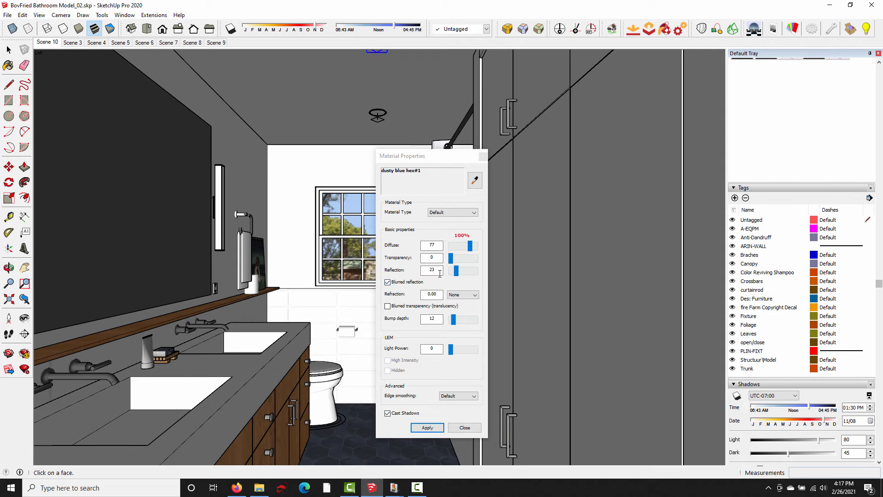
pyautogui.click(404, 485)
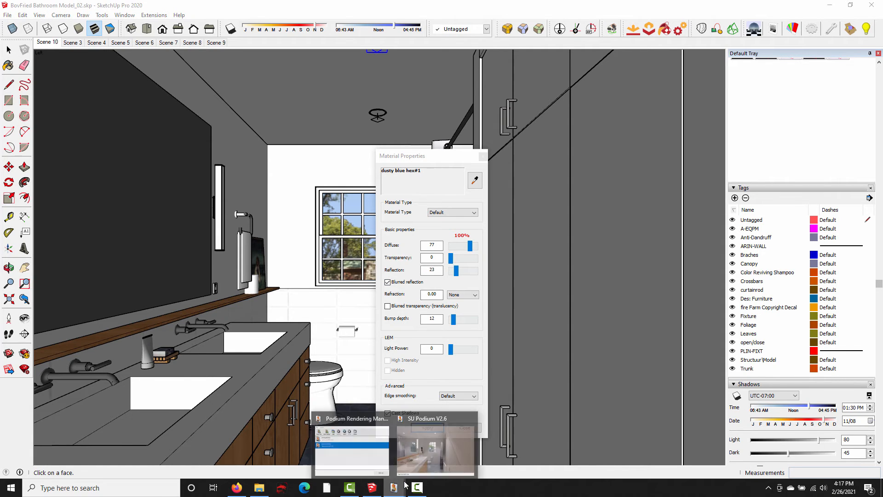
pyautogui.click(430, 443)
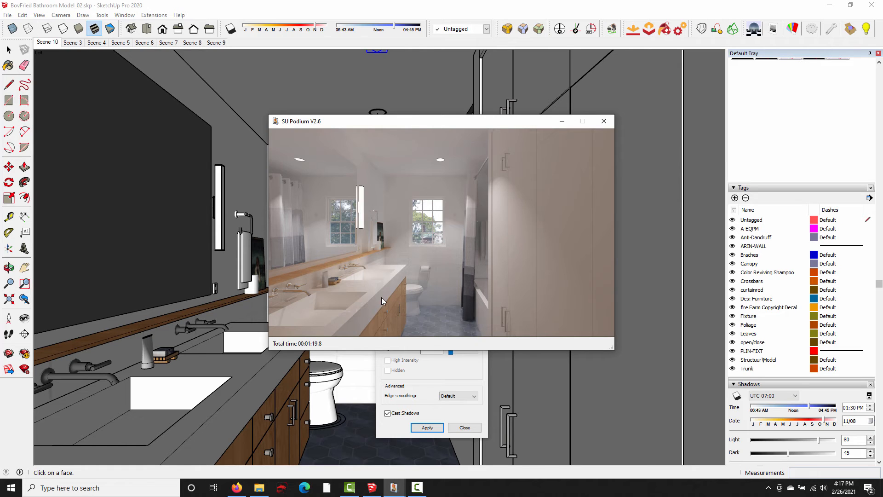
pyautogui.click(603, 122)
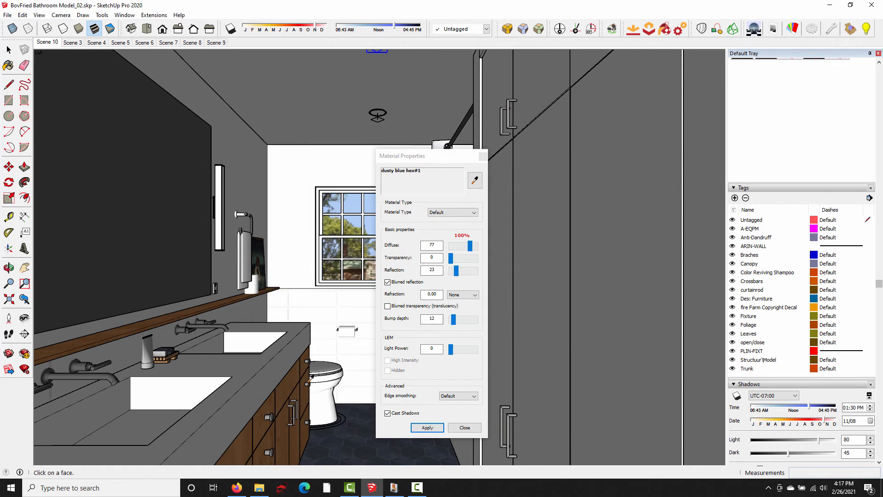
pyautogui.click(483, 157)
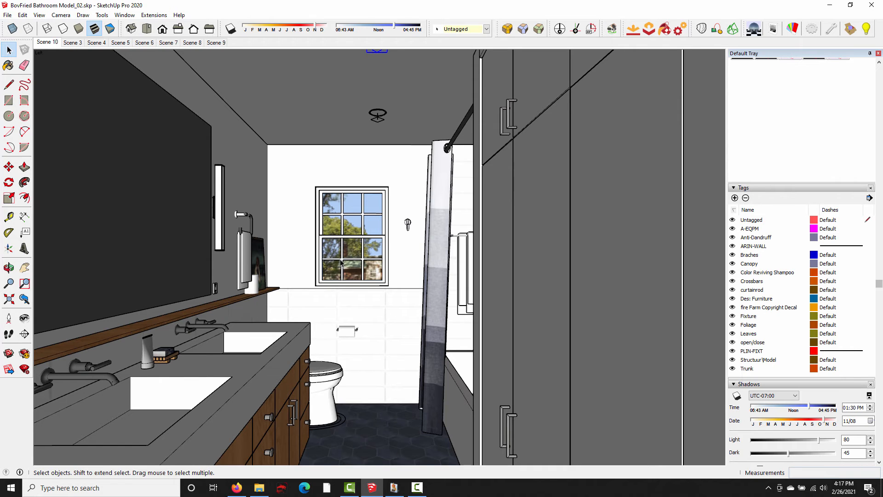
# - Float the Round Corner toolbar over the model and dock it back among the other tools
pyautogui.moveTo(500, 28); pyautogui.dragTo(400, 96)
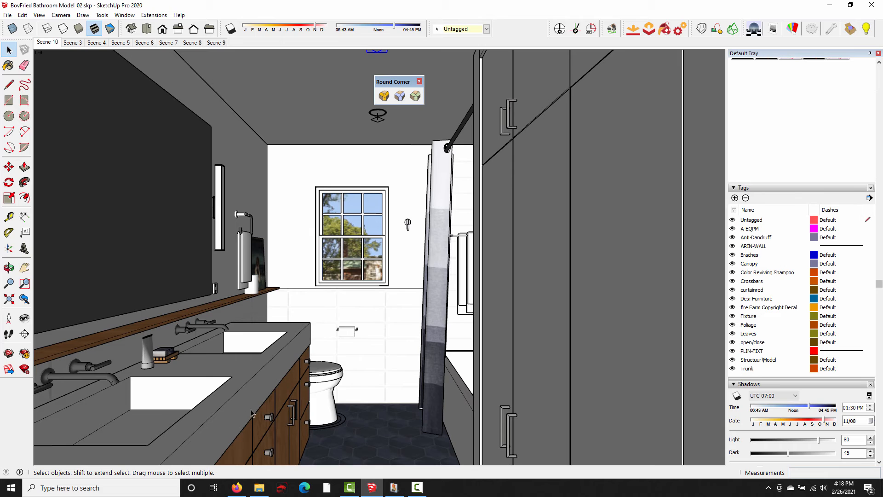
pyautogui.moveTo(399, 80)
pyautogui.mouseDown()
pyautogui.moveTo(405, 112)
pyautogui.moveTo(387, 107)
pyautogui.moveTo(389, 95)
pyautogui.mouseUp()
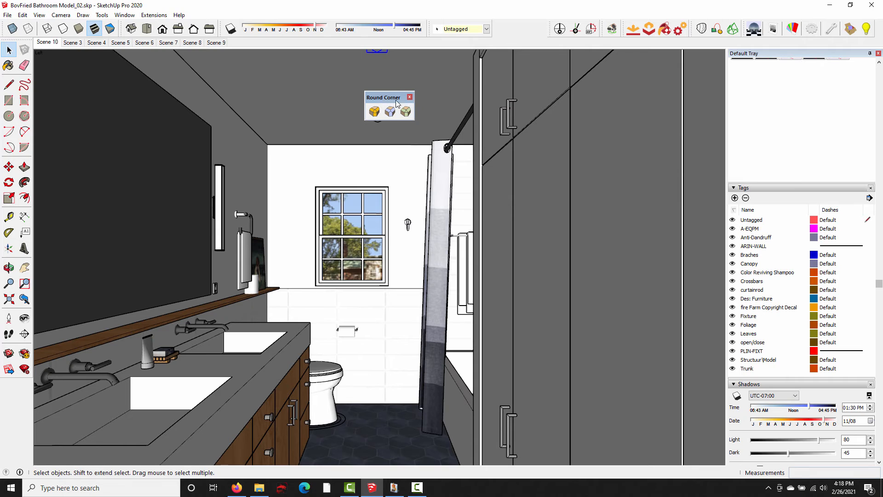
pyautogui.moveTo(392, 97); pyautogui.dragTo(522, 28)
# - Open the double-sink vanity's group for editing
pyautogui.keyDown('shift'); pyautogui.moveTo(302, 294); pyautogui.dragTo(243, 313, button='middle'); pyautogui.keyUp('shift')
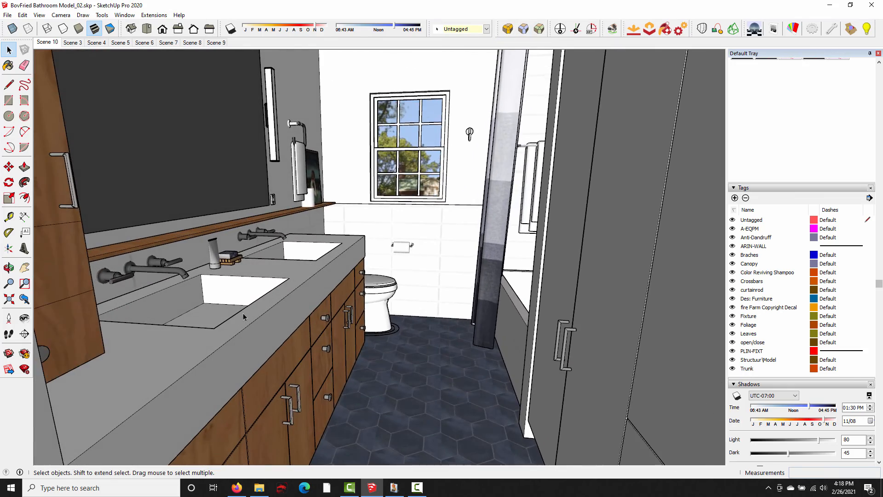
pyautogui.click(243, 313)
pyautogui.moveTo(268, 279); pyautogui.dragTo(253, 330, button='middle')
pyautogui.scroll(1, 278, 281)
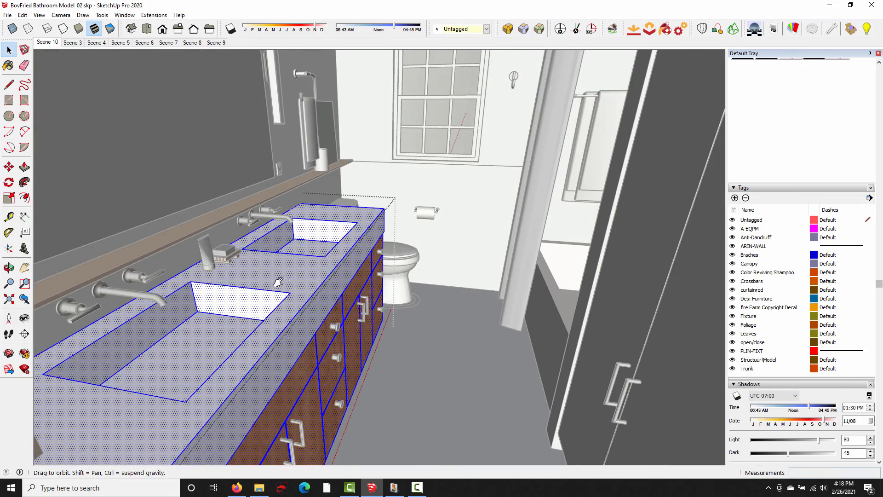
pyautogui.keyDown('shift'); pyautogui.moveTo(277, 282); pyautogui.dragTo(286, 299, button='middle'); pyautogui.keyUp('shift')
pyautogui.moveTo(286, 299); pyautogui.dragTo(264, 321, button='middle')
# - Select the inner faces of both sink basins in the vanity countertop
pyautogui.click(222, 357)
pyautogui.keyDown('shift'); pyautogui.click(202, 332); pyautogui.keyUp('shift')
pyautogui.keyDown('shift'); pyautogui.click(254, 323); pyautogui.keyUp('shift')
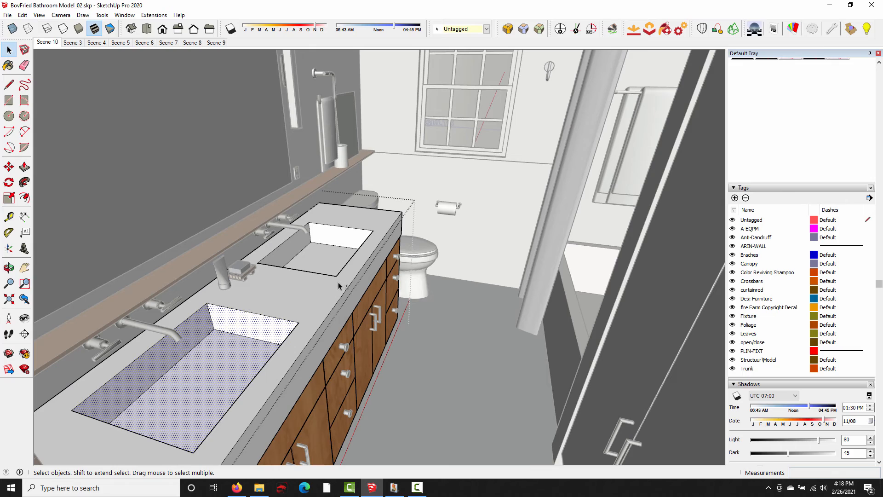
pyautogui.keyDown('shift'); pyautogui.click(330, 257); pyautogui.keyUp('shift')
pyautogui.keyDown('shift'); pyautogui.click(290, 249); pyautogui.keyUp('shift')
pyautogui.keyDown('shift'); pyautogui.click(328, 239); pyautogui.keyUp('shift')
pyautogui.scroll(4, 329, 241)
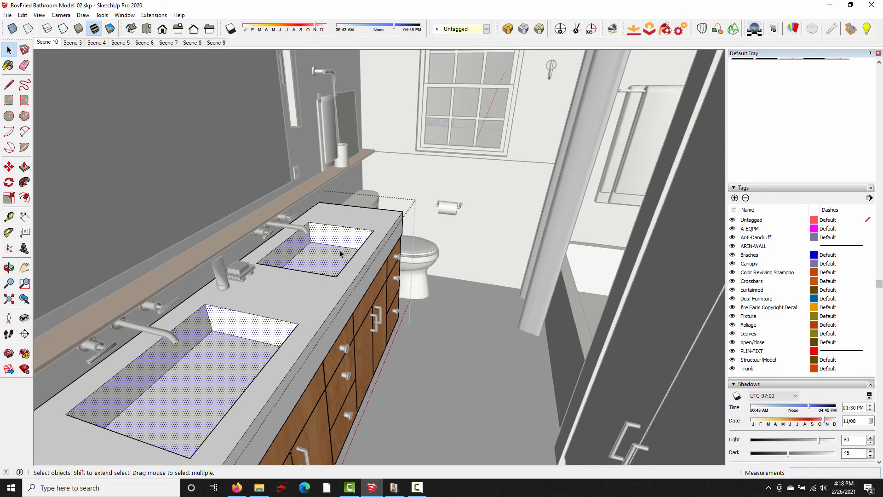
pyautogui.moveTo(339, 251); pyautogui.dragTo(181, 225, button='middle')
pyautogui.moveTo(308, 244); pyautogui.dragTo(557, 152, button='middle')
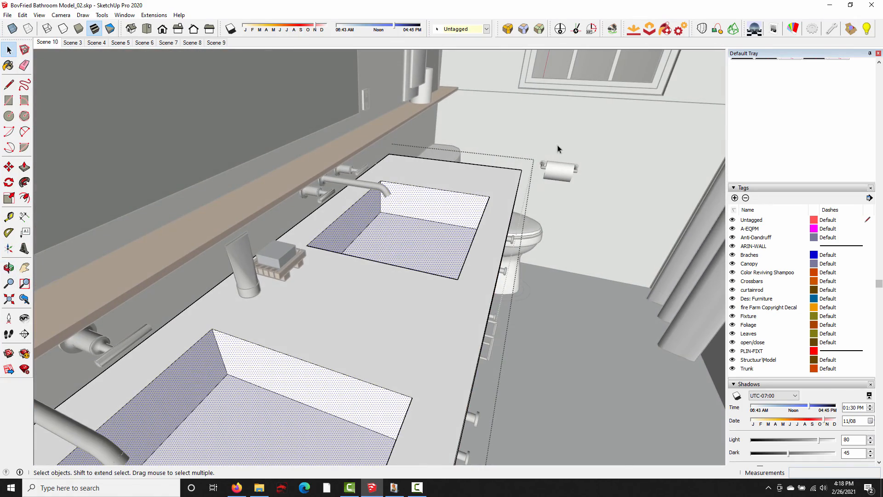
# - Round the selected edges of both sink basins with Round Corner, using a 1/8" offset and 3 segments
pyautogui.click(509, 32)
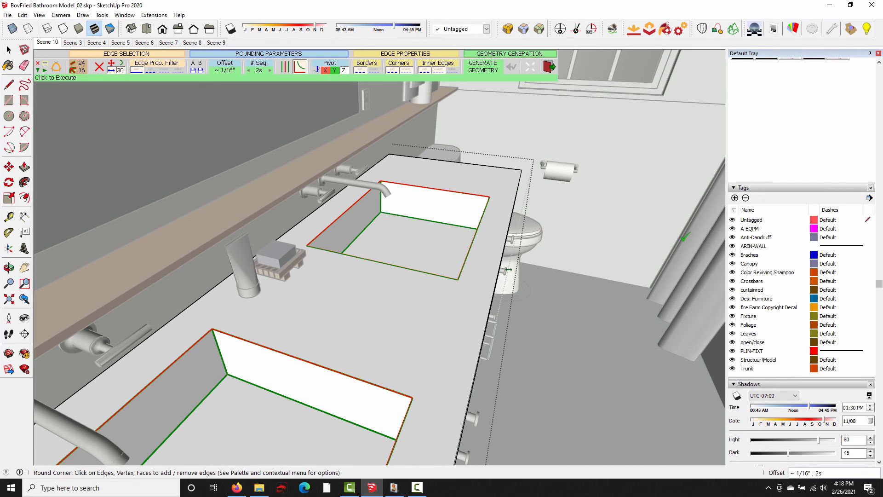
pyautogui.click(229, 70)
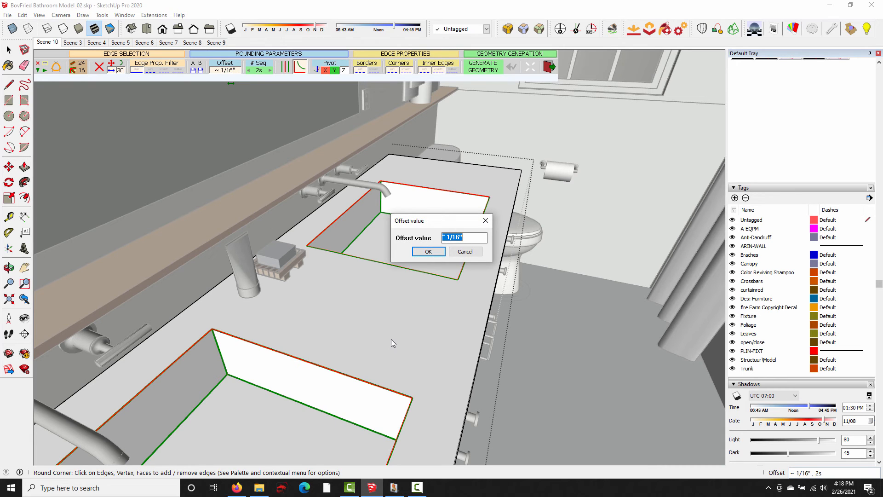
pyautogui.write('1/8')
pyautogui.press('Return')
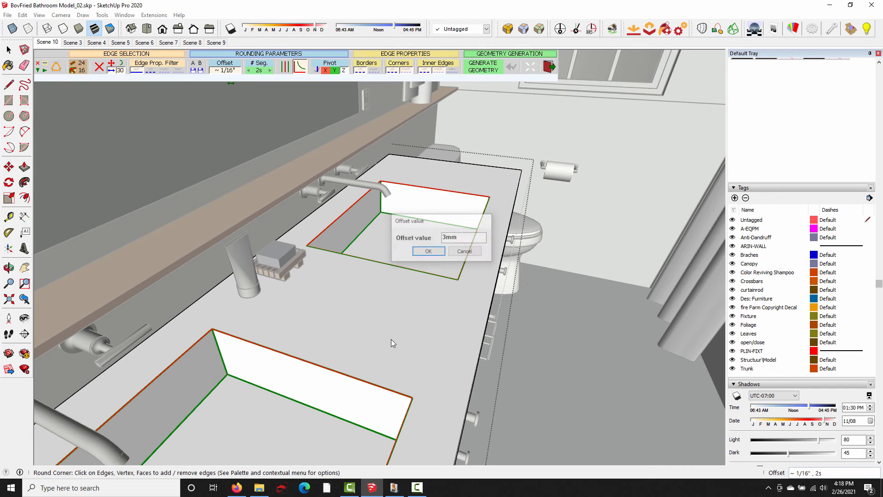
pyautogui.click(259, 71)
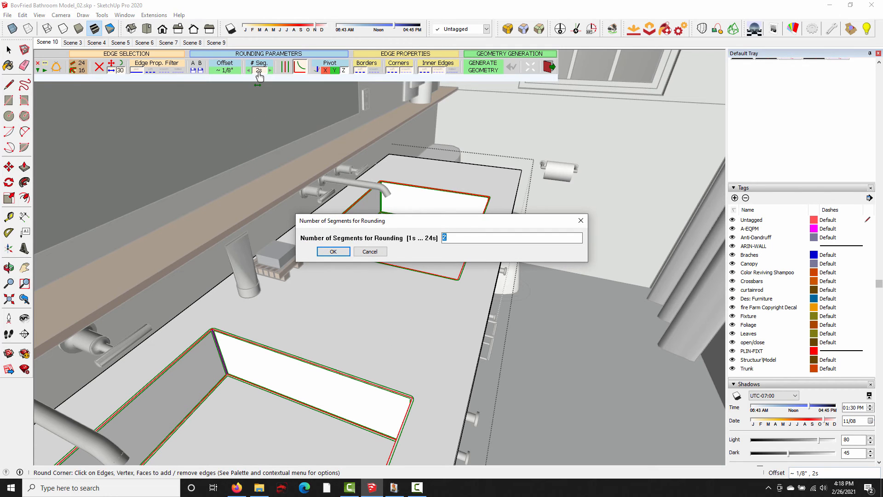
pyautogui.write('3')
pyautogui.press('Return')
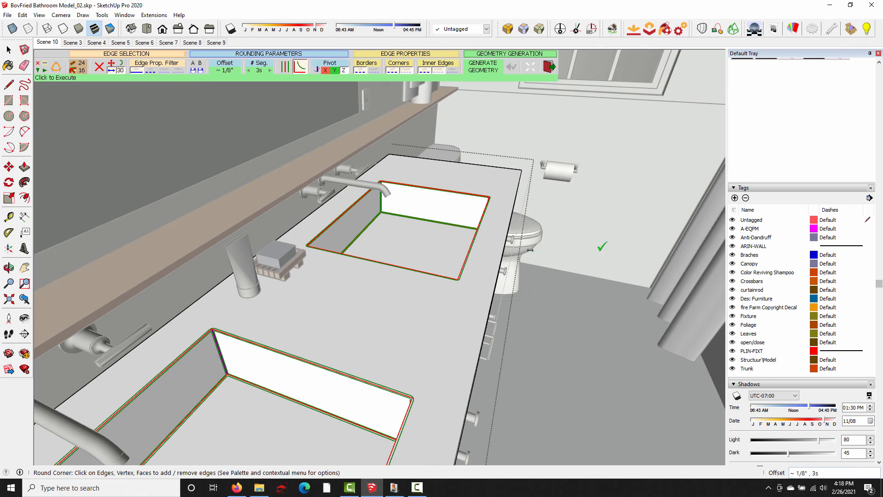
pyautogui.click(604, 254)
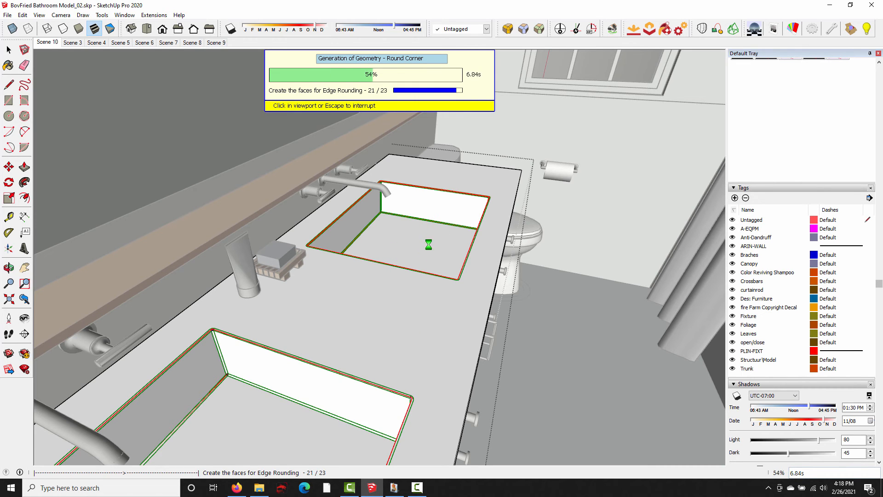
# - Delete the two faces covering the sink basin openings in the countertop
pyautogui.press('space')
pyautogui.click(257, 405)
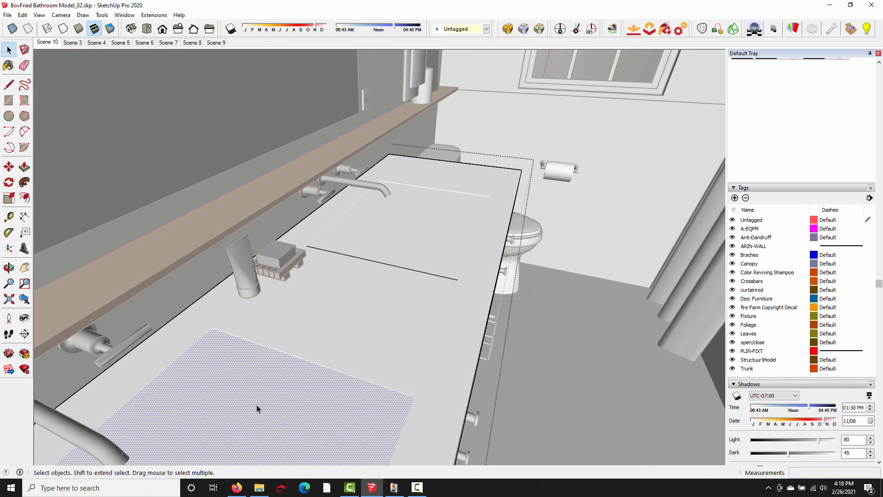
pyautogui.click(390, 228)
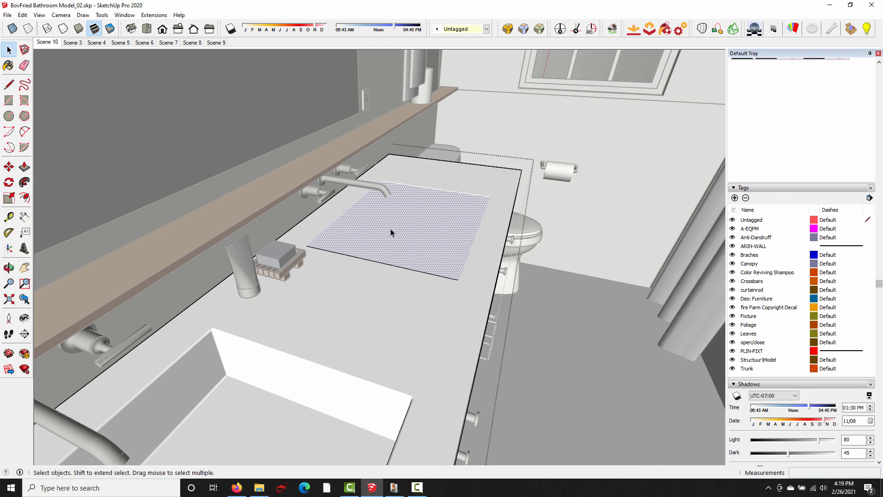
pyautogui.press('Delete')
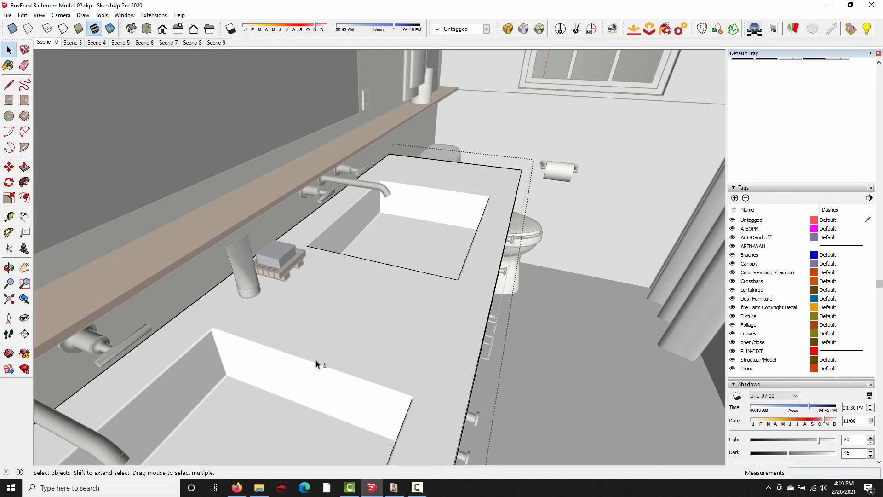
# - Round the countertop's front top edge using a 3/16" offset and 3 segments
pyautogui.moveTo(316, 364); pyautogui.dragTo(388, 234, button='middle')
pyautogui.moveTo(349, 302)
pyautogui.mouseDown(button='middle')
pyautogui.moveTo(387, 292)
pyautogui.moveTo(339, 315)
pyautogui.mouseUp(button='middle')
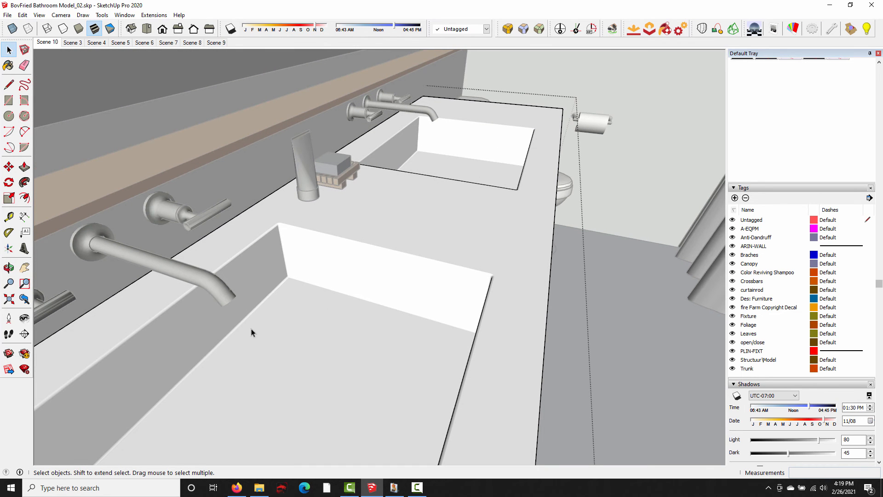
pyautogui.moveTo(463, 334); pyautogui.dragTo(432, 322, button='middle')
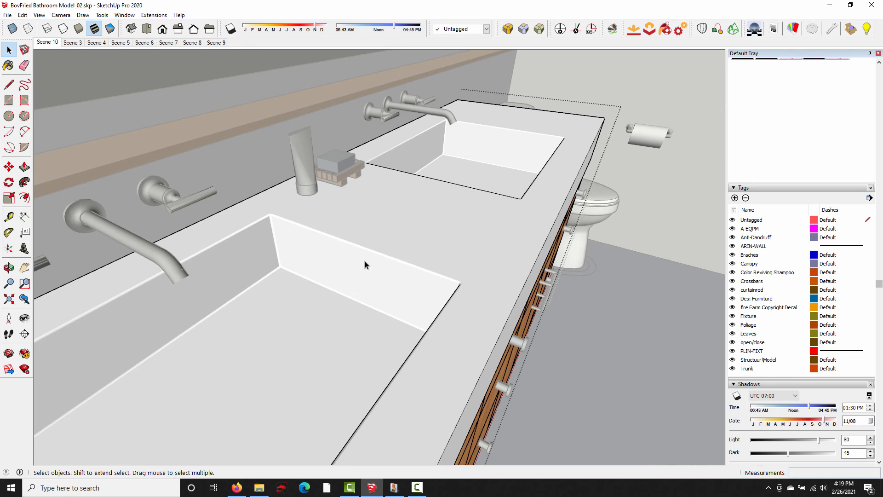
pyautogui.moveTo(501, 252); pyautogui.dragTo(491, 276, button='middle')
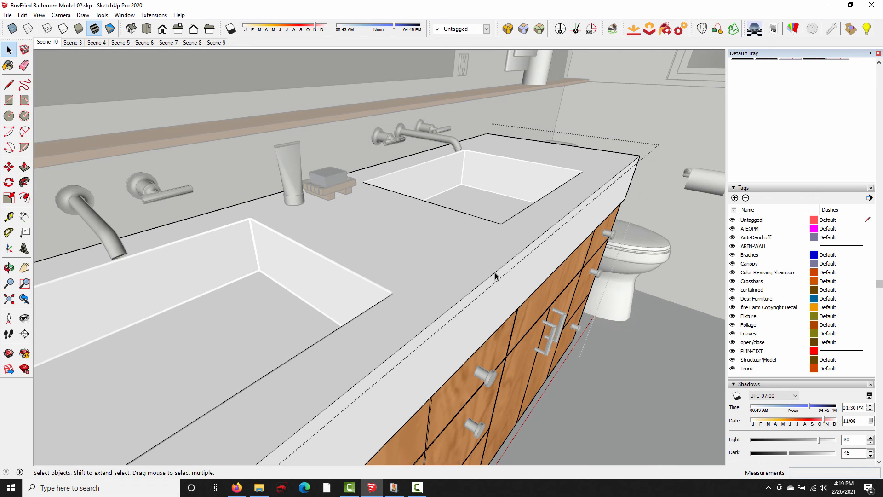
pyautogui.click(496, 273)
pyautogui.click(523, 28)
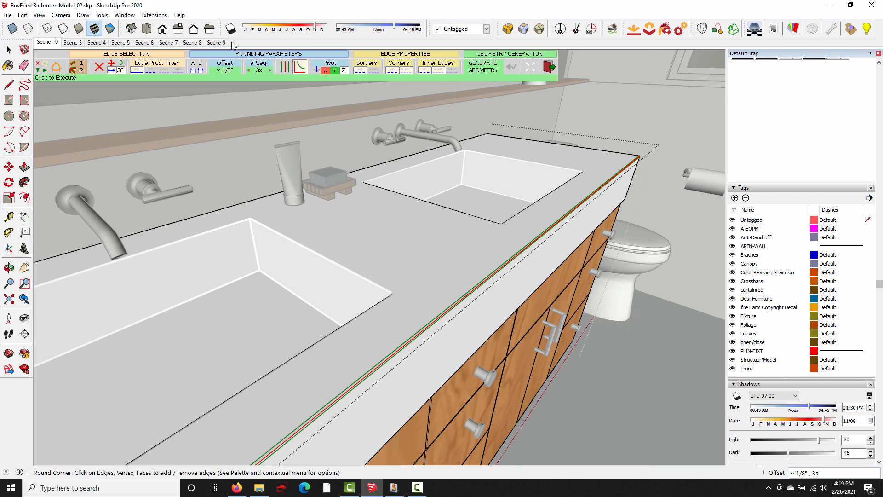
pyautogui.click(228, 71)
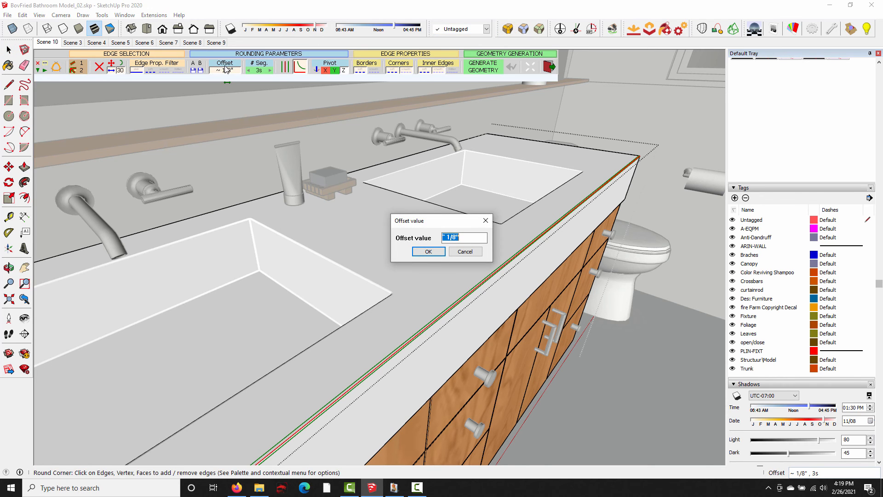
pyautogui.write('3/16')
pyautogui.press('Return')
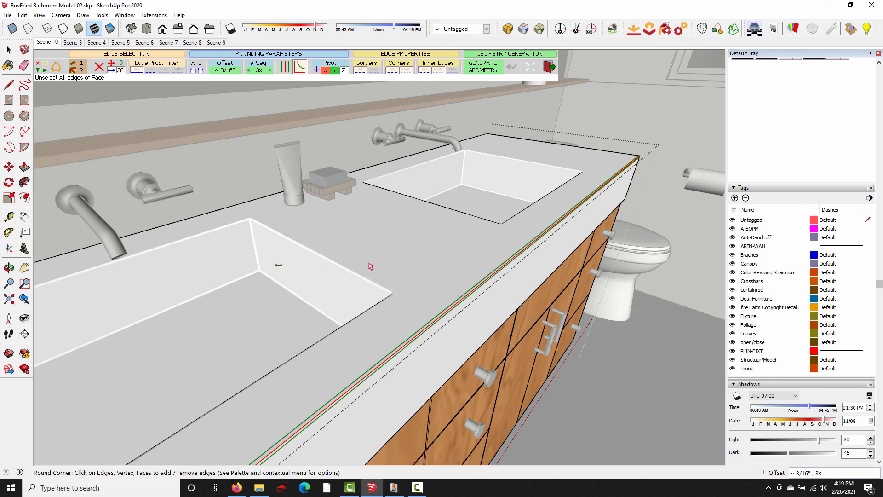
pyautogui.click(637, 381)
pyautogui.moveTo(472, 272); pyautogui.dragTo(384, 288, button='middle')
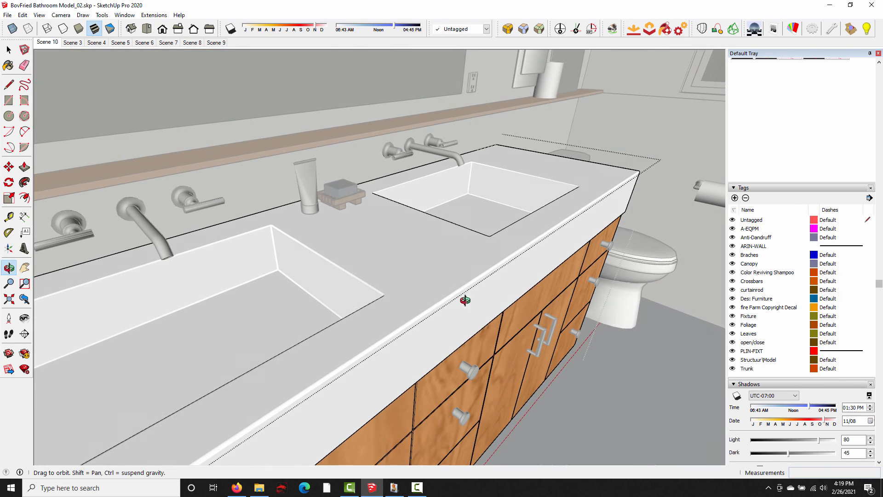
pyautogui.press('space')
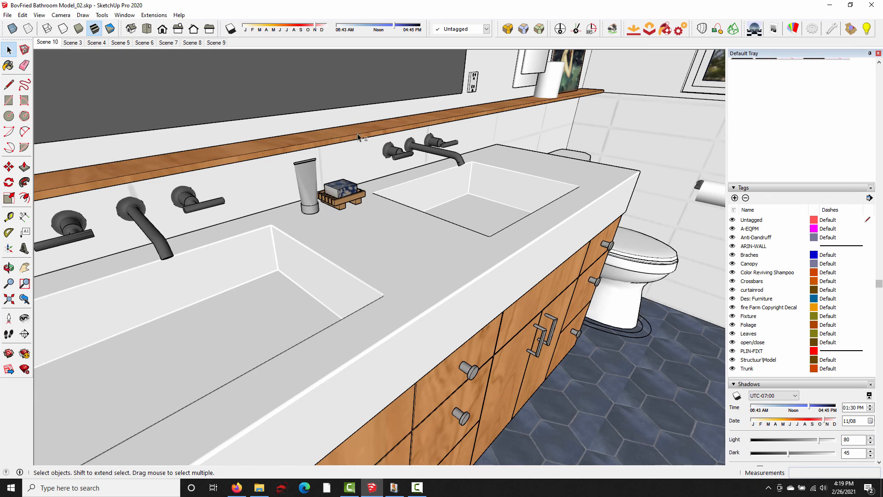
# - Leave the vanity group, open the wooden wall shelf's group and select its long front edges
pyautogui.moveTo(358, 135); pyautogui.dragTo(351, 166, button='middle')
pyautogui.scroll(-1, 343, 179)
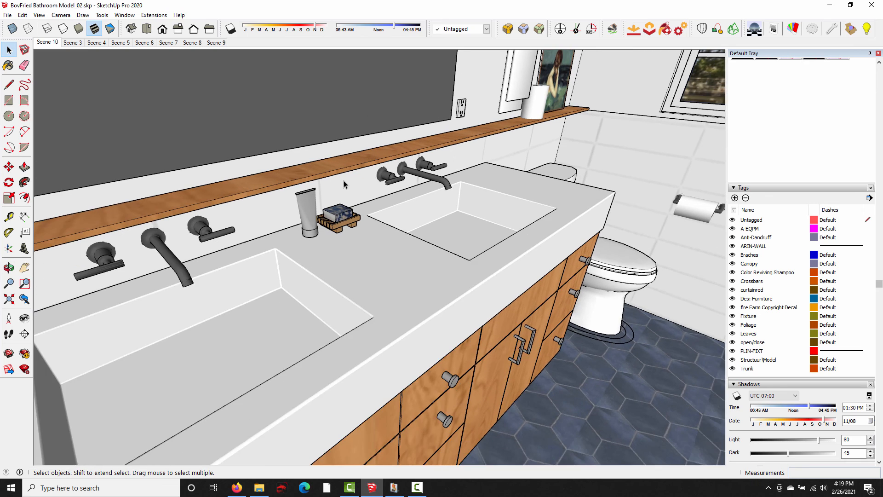
pyautogui.scroll(2, 341, 179)
pyautogui.click(336, 156)
pyautogui.doubleClick(335, 157)
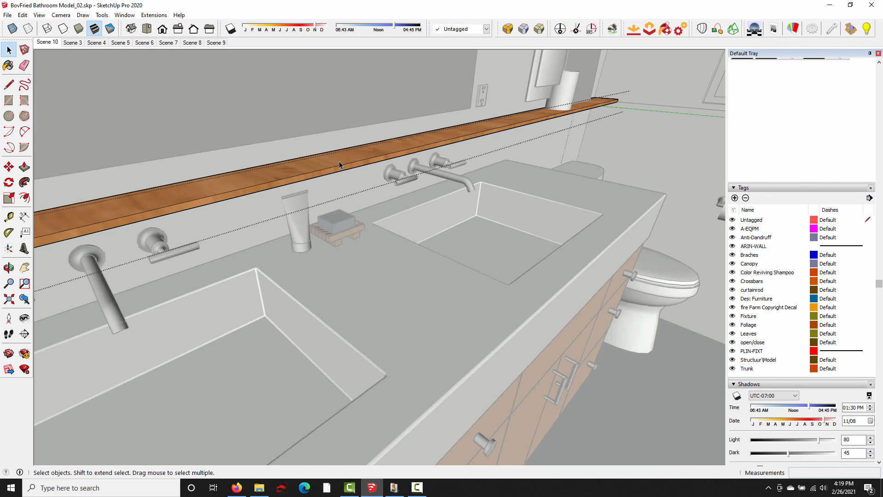
pyautogui.keyDown('shift'); pyautogui.click(341, 171); pyautogui.keyUp('shift')
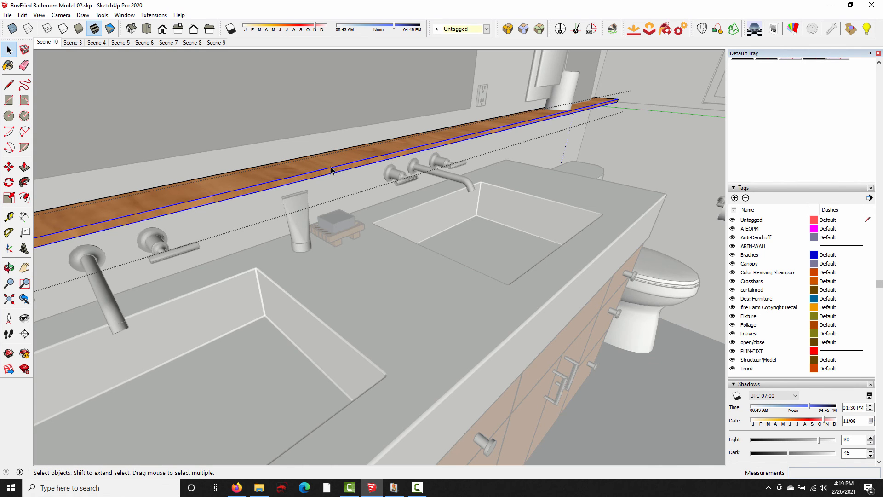
# - Round the shelf's selected front edges with a 1/16" offset and 3 segments, and leave its group
pyautogui.click(508, 28)
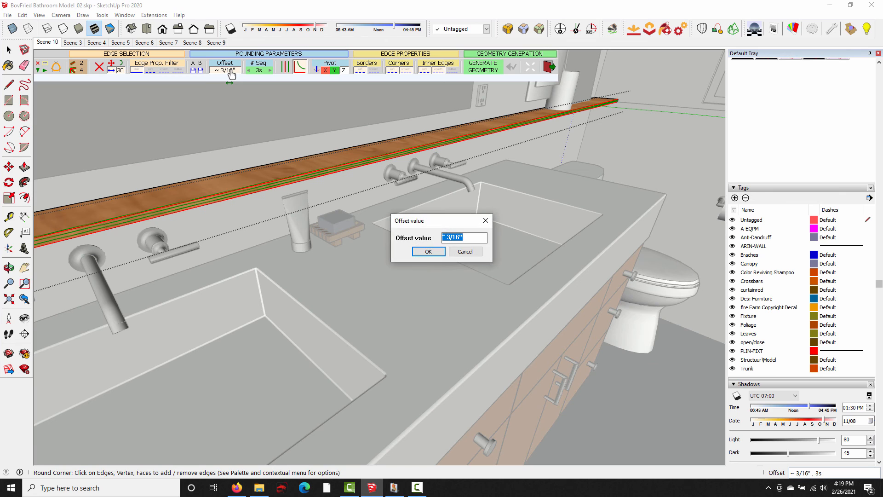
pyautogui.write('1/16')
pyautogui.press('Return')
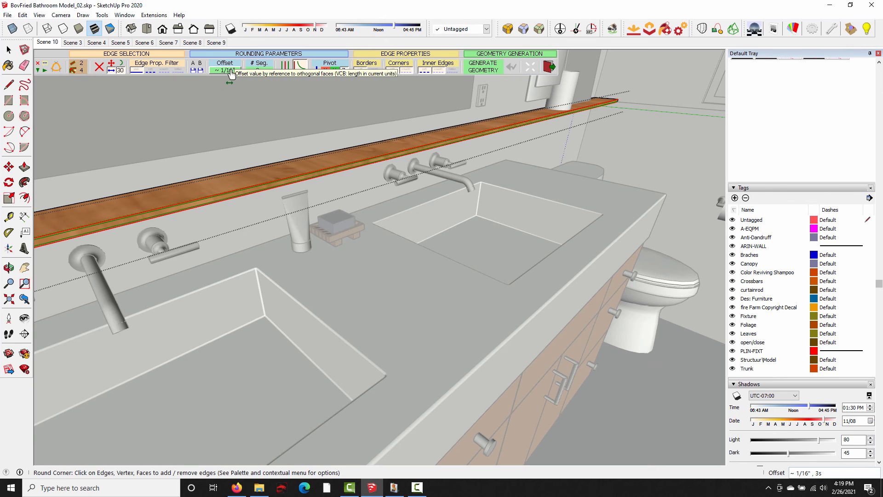
pyautogui.click(256, 70)
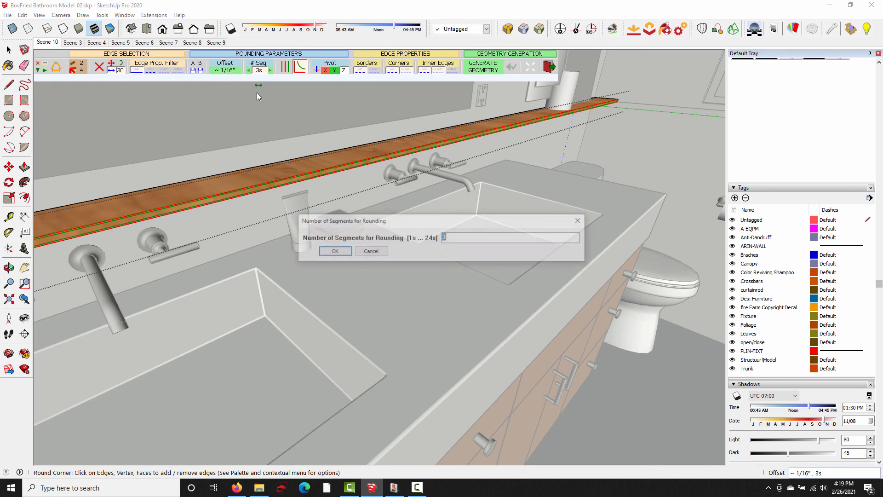
pyautogui.press('Return')
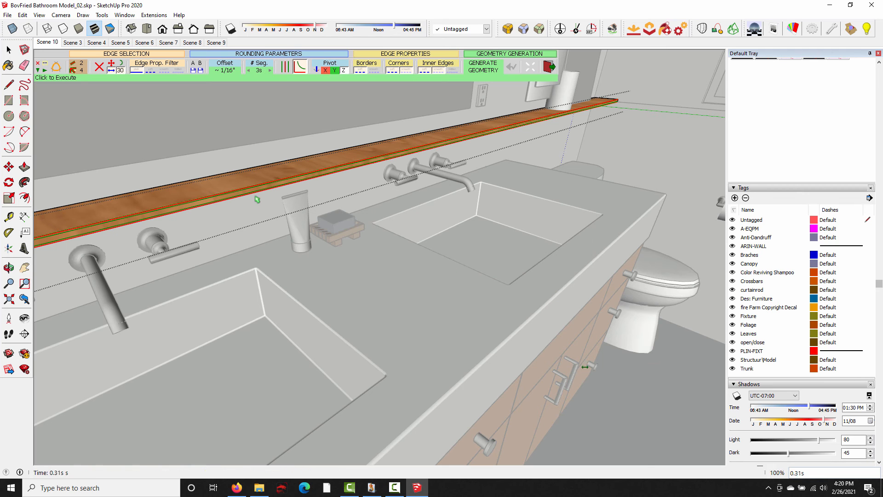
pyautogui.press('space')
pyautogui.moveTo(294, 201); pyautogui.dragTo(181, 202, button='middle')
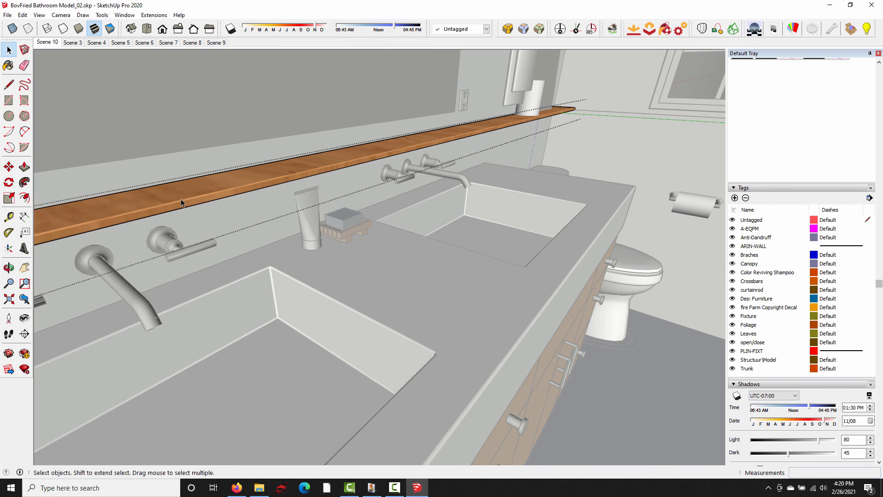
pyautogui.moveTo(577, 296)
pyautogui.mouseDown(button='middle')
pyautogui.moveTo(658, 371)
pyautogui.moveTo(593, 350)
pyautogui.moveTo(566, 285)
pyautogui.mouseUp(button='middle')
pyautogui.moveTo(309, 222); pyautogui.dragTo(352, 230, button='middle')
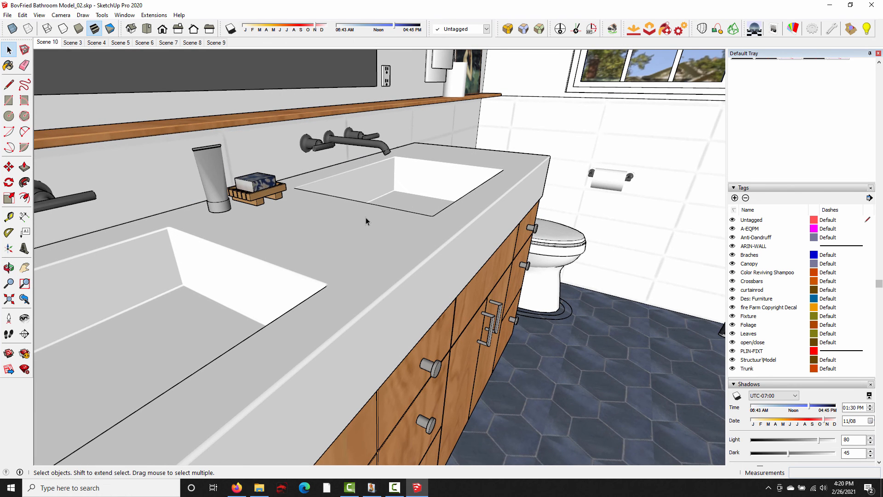
pyautogui.moveTo(379, 212); pyautogui.dragTo(364, 343, button='middle')
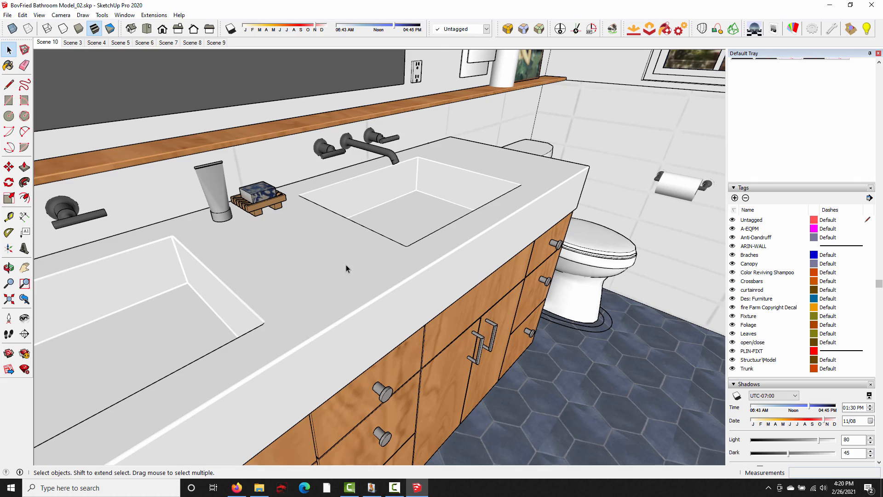
pyautogui.click(54, 45)
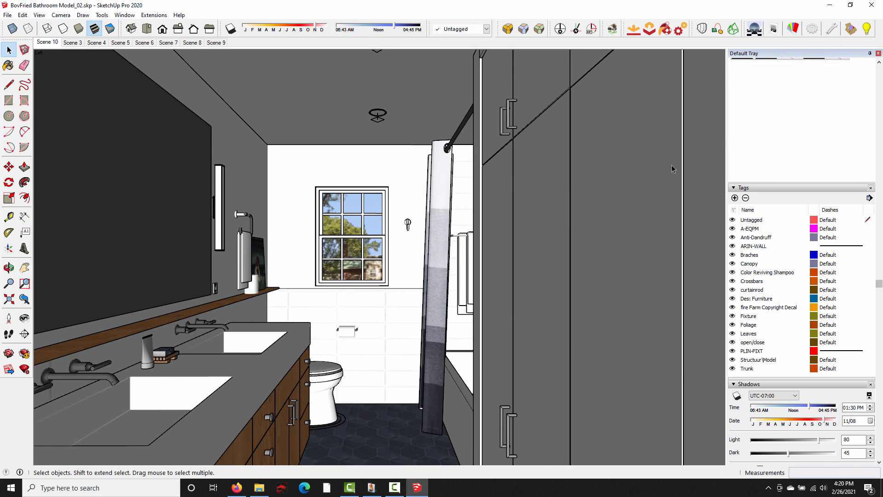
pyautogui.click(753, 29)
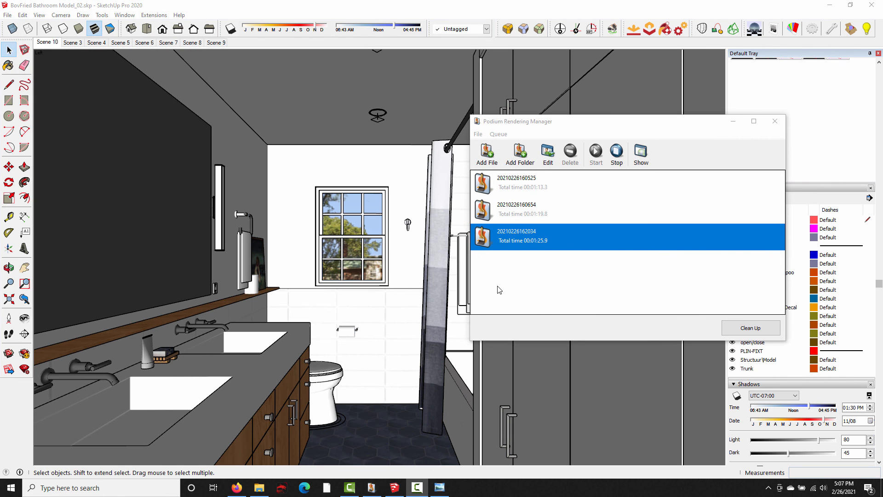
pyautogui.click(639, 157)
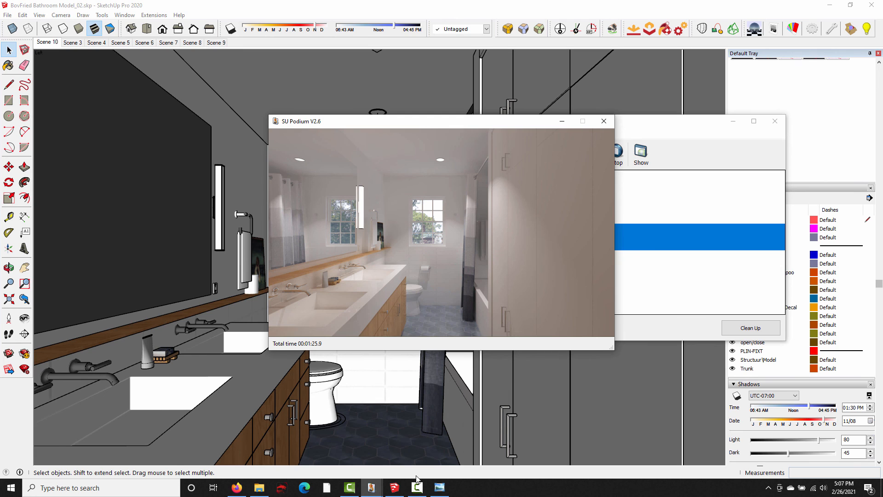
pyautogui.click(439, 489)
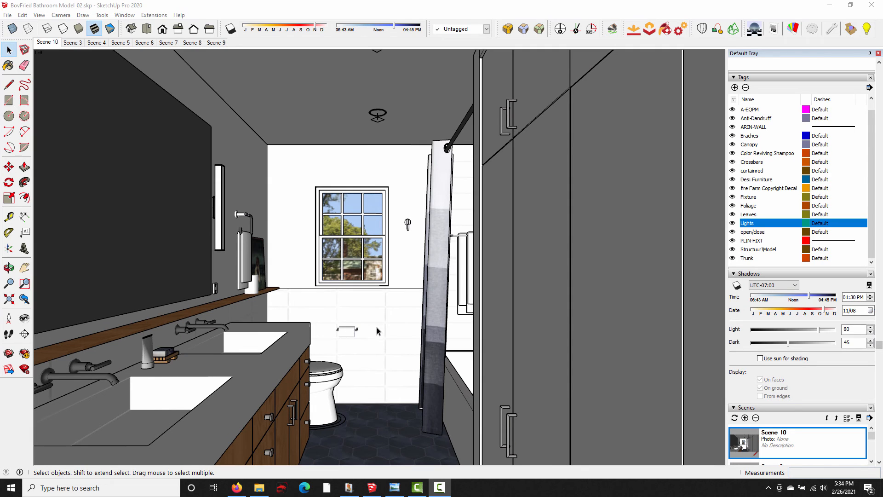
# - Choose the 2_interior_bright_high_2.1.pps preset in the SU Podium options and close the dialog without saving
pyautogui.click(681, 28)
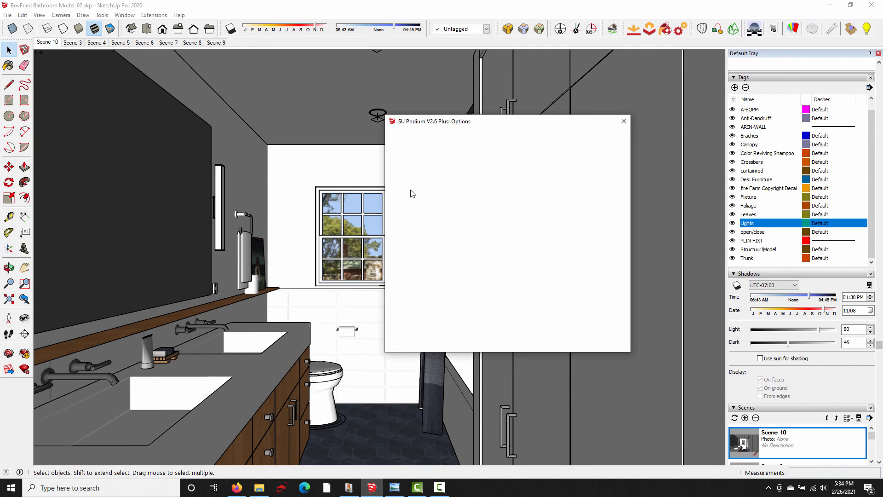
pyautogui.click(588, 144)
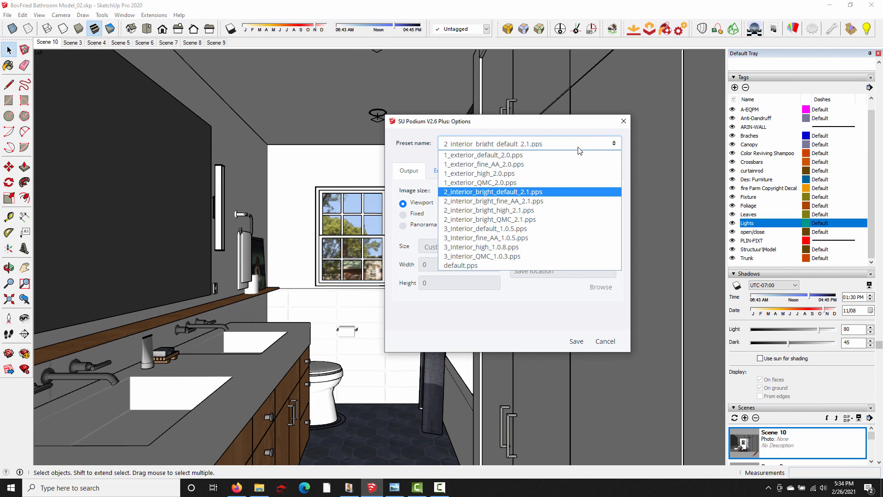
pyautogui.click(530, 211)
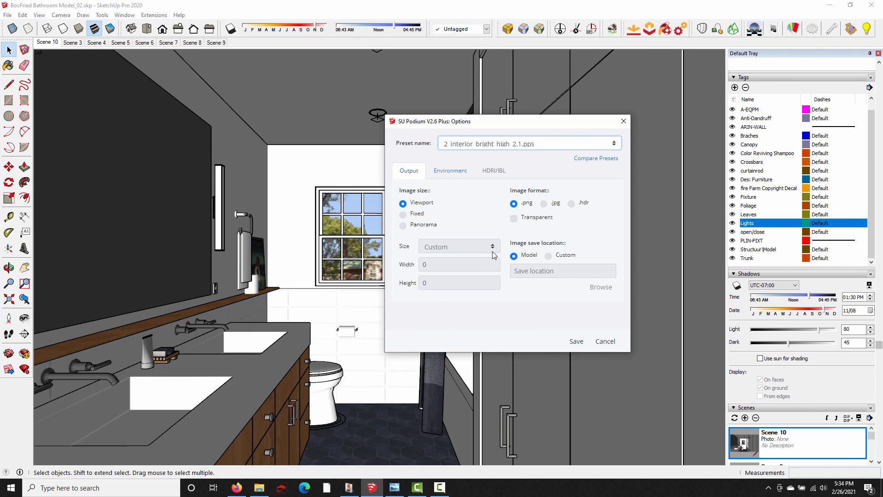
pyautogui.click(624, 121)
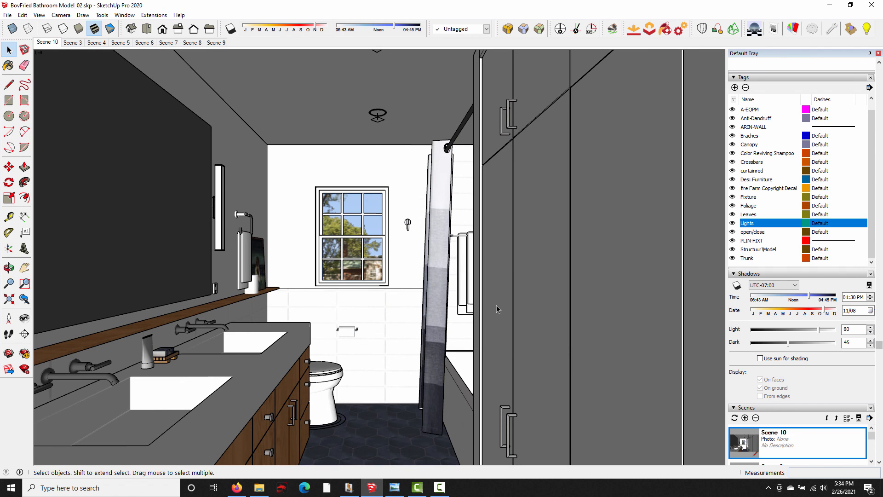